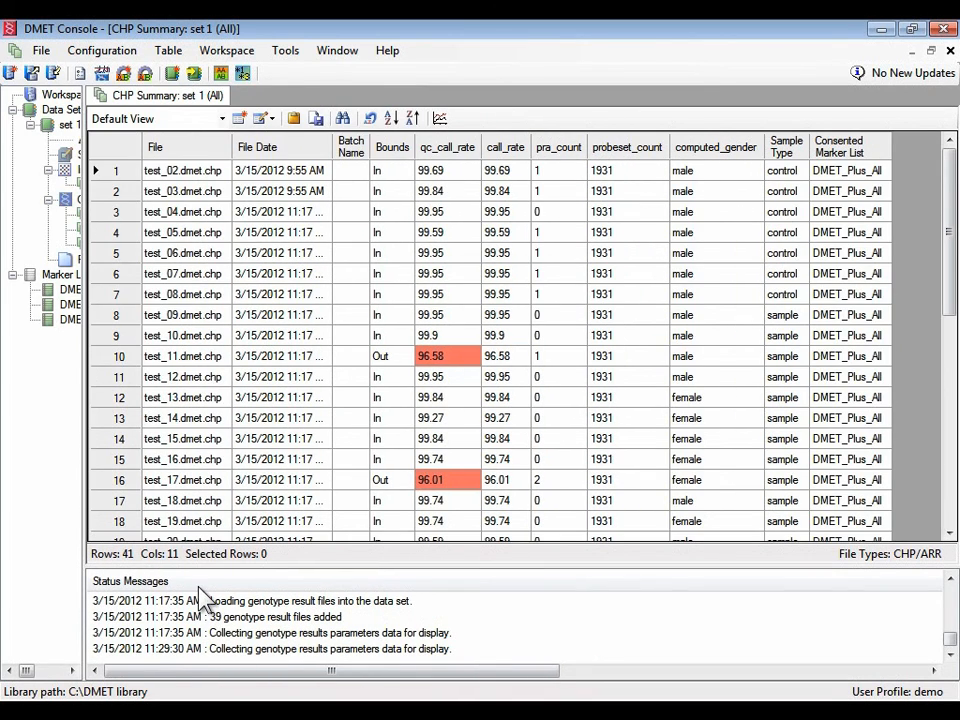
Step: Hide the Status Messages window to give the CHP summary table more room
{"action": "left_click", "coordinate": [338, 56]}
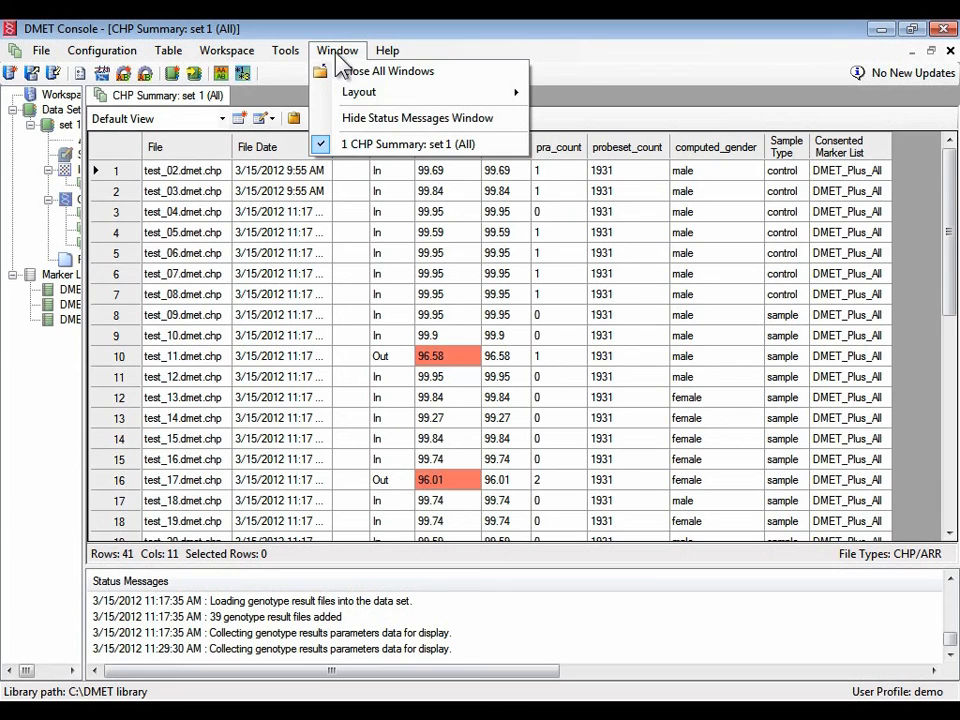
{"action": "left_click", "coordinate": [378, 117]}
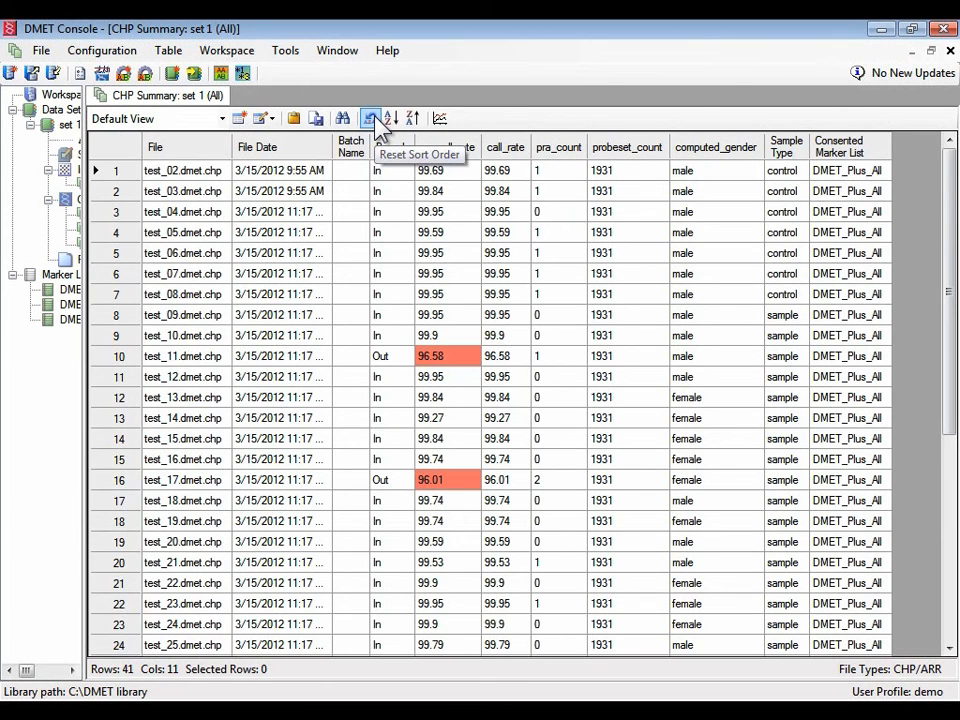
Step: Examine the file names, file dates and the highlighted qc_call_rate and Bounds entries of test_11.dmet.chp and test_17.dmet.chp
{"action": "left_click", "coordinate": [204, 176]}
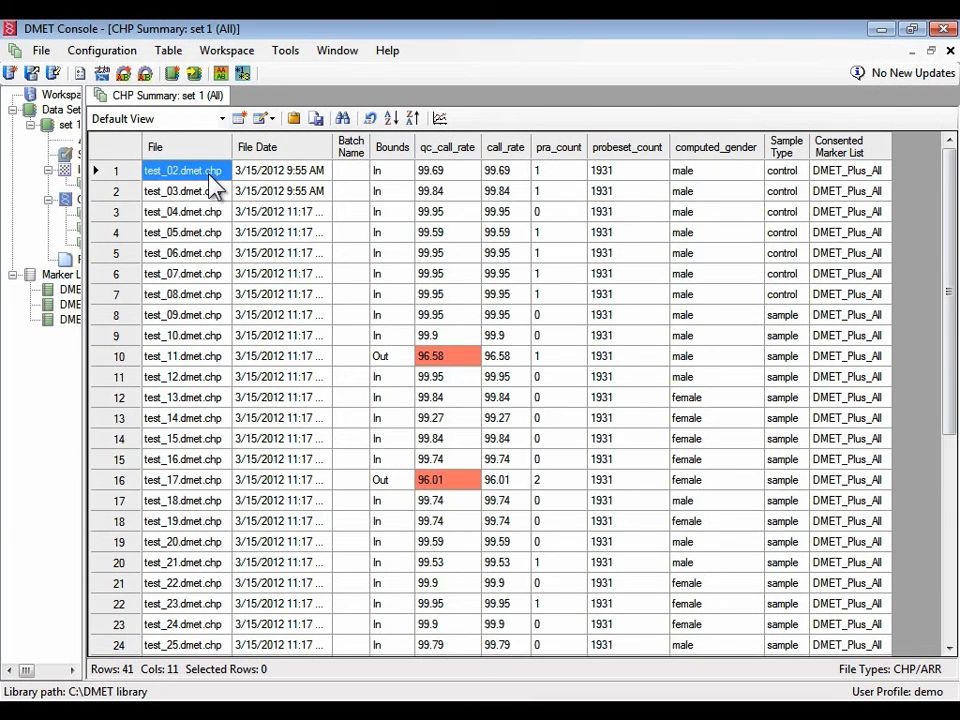
{"action": "left_click_drag", "start_coordinate": [278, 172], "coordinate": [272, 265]}
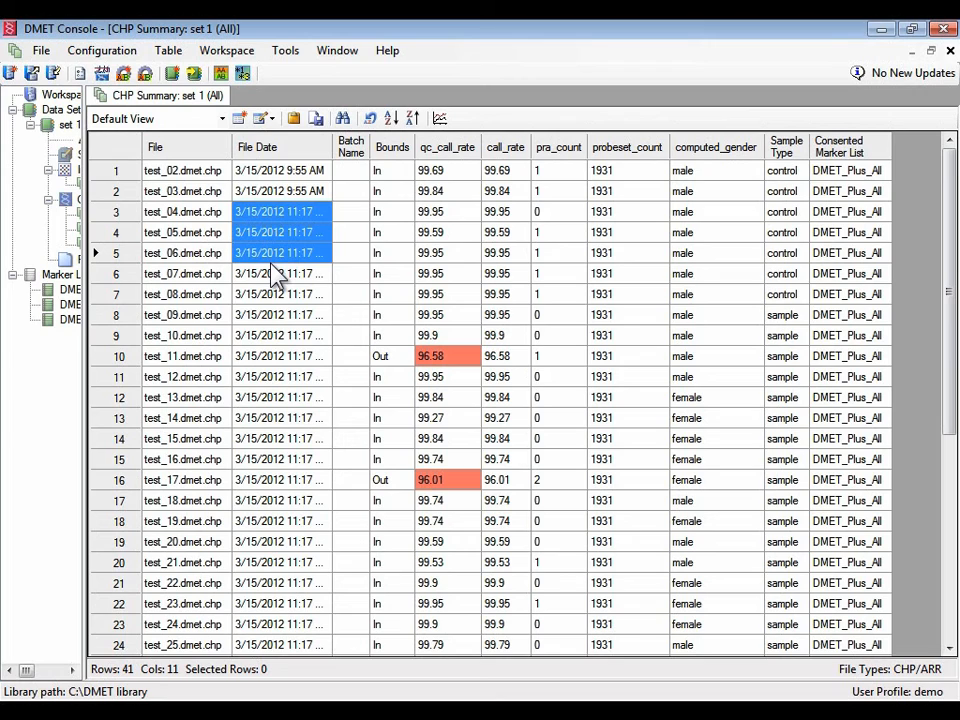
{"action": "left_click", "coordinate": [210, 212]}
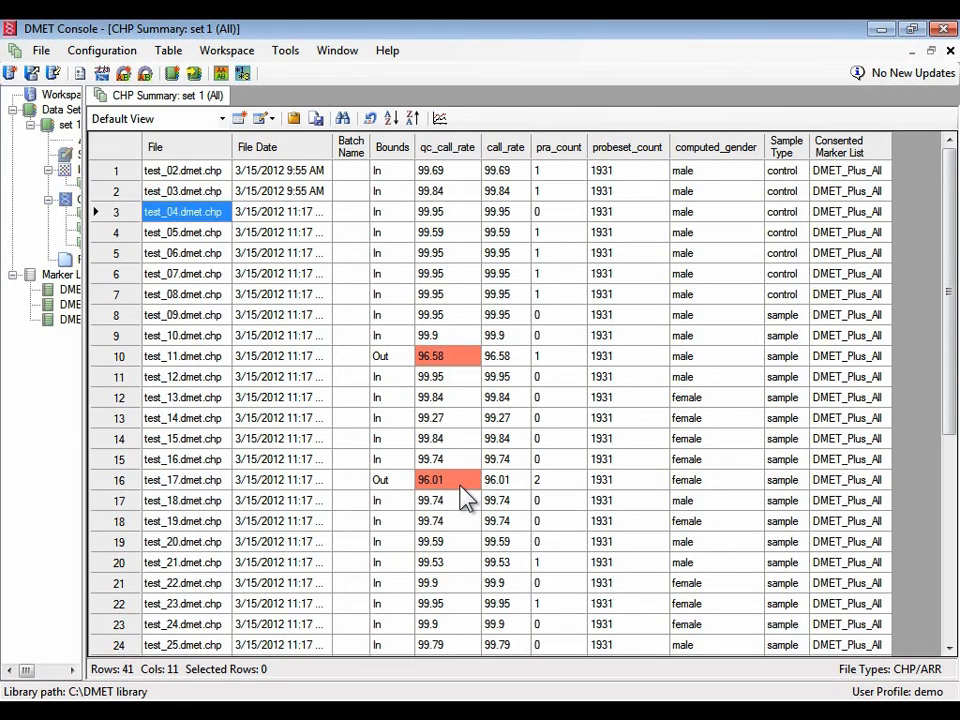
{"action": "left_click", "coordinate": [402, 359]}
{"action": "left_click", "coordinate": [455, 365]}
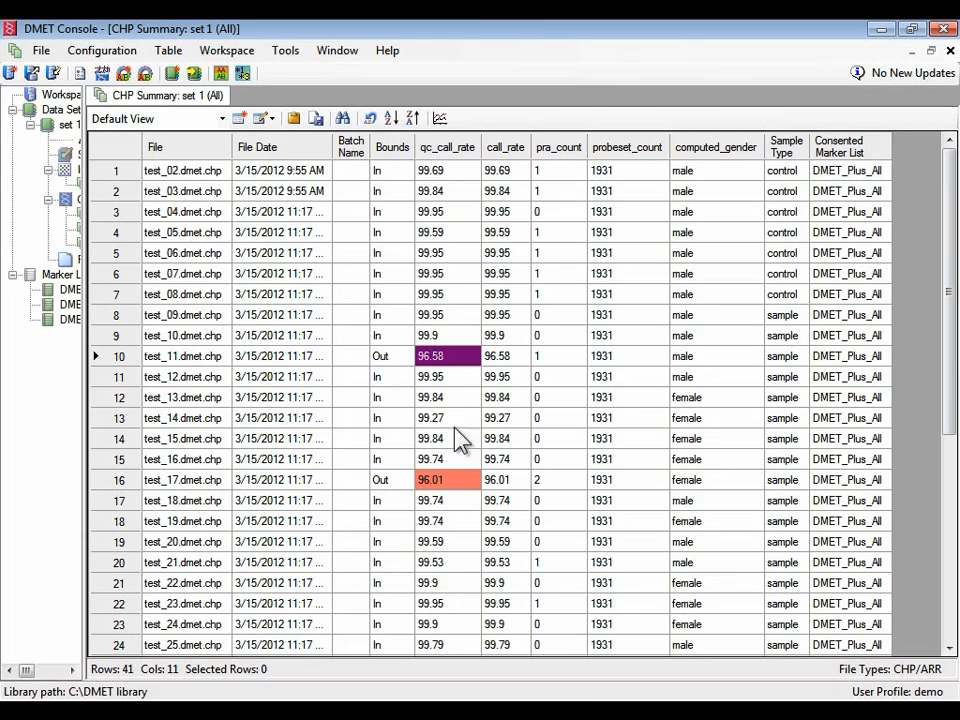
{"action": "left_click", "coordinate": [458, 481]}
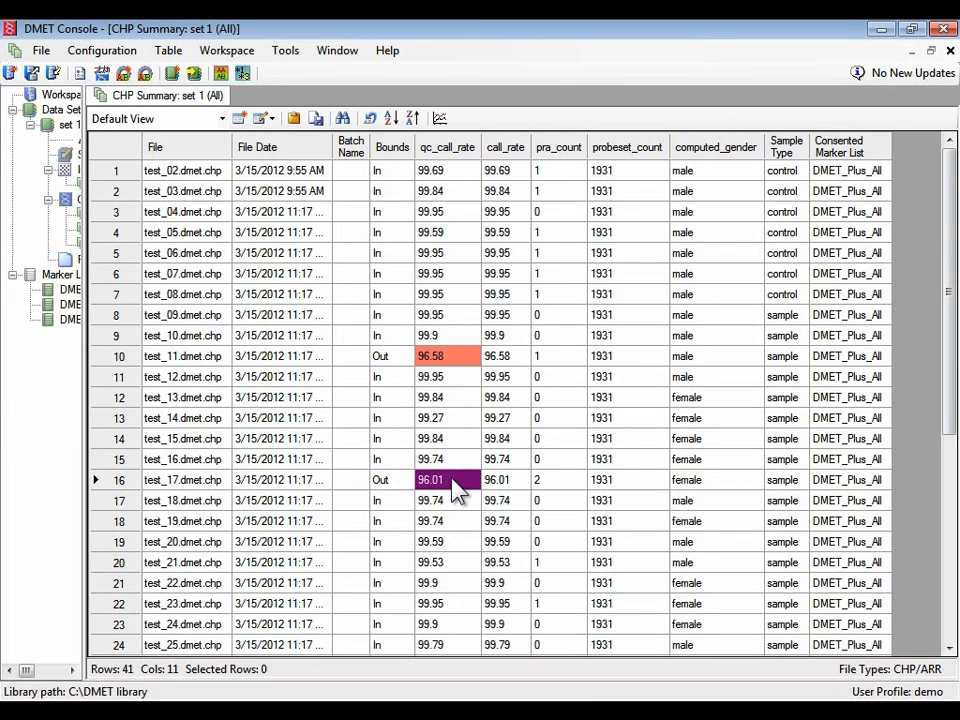
{"action": "left_click", "coordinate": [453, 358]}
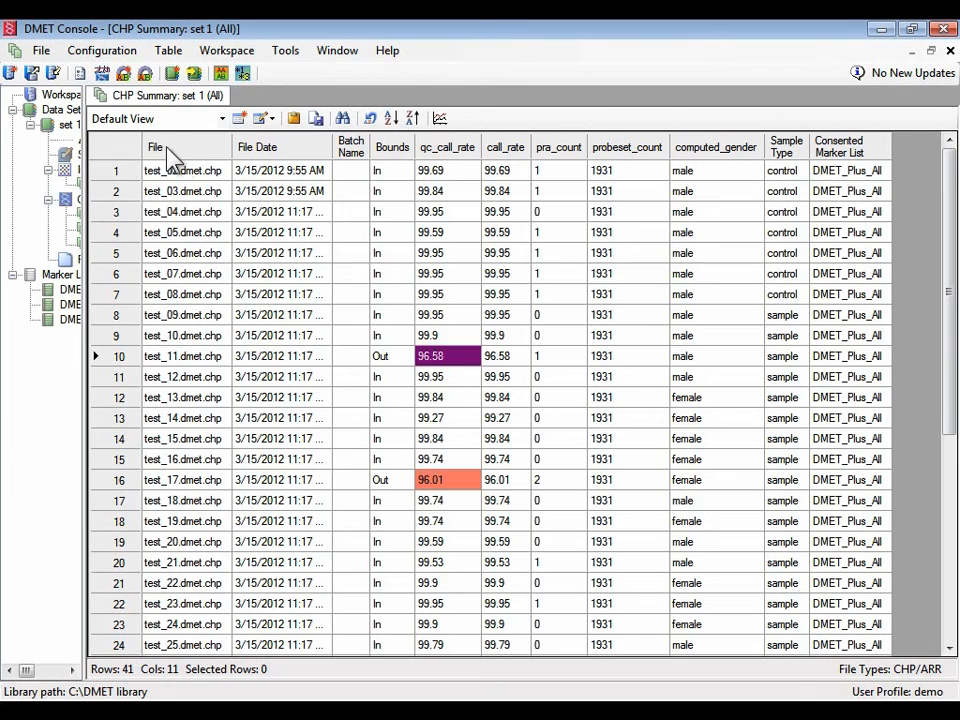
Step: Set the DMET_Plus qc_call_rate threshold to >= 99.5 and check the Bounds entry of test_14.dmet.chp
{"action": "left_click", "coordinate": [102, 74]}
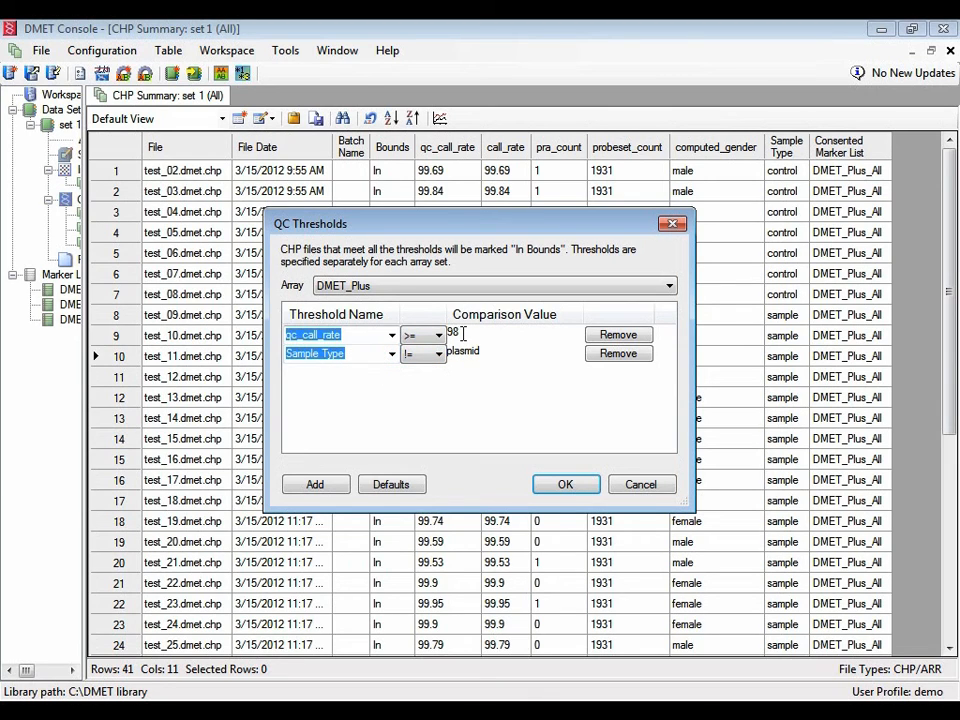
{"action": "left_click_drag", "start_coordinate": [465, 333], "coordinate": [447, 333]}
{"action": "type", "text": "99"}
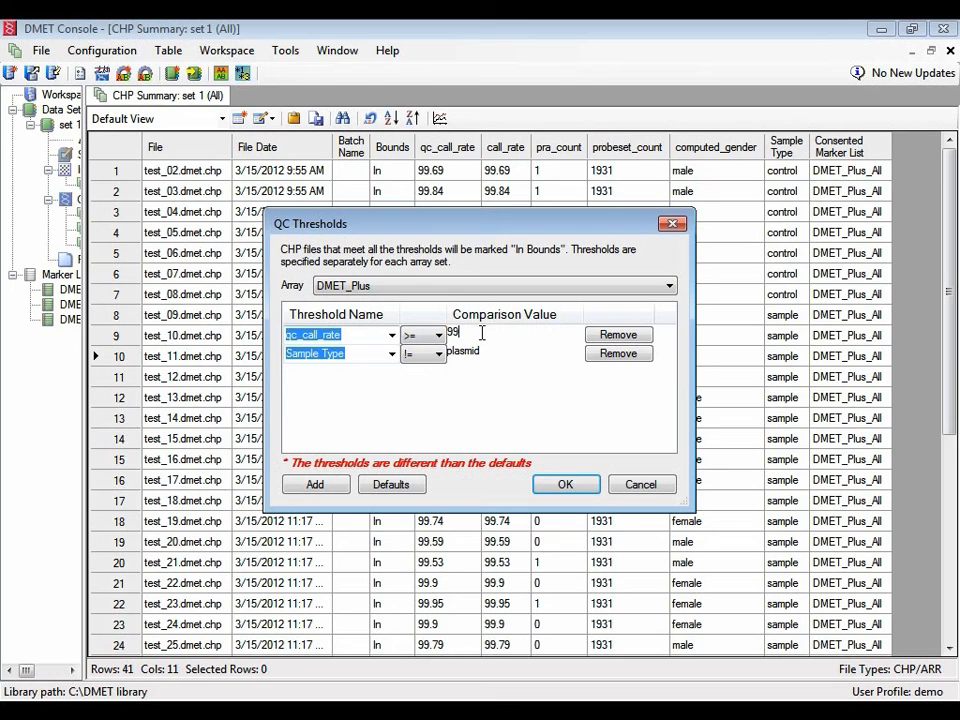
{"action": "type", "text": ".5"}
{"action": "left_click", "coordinate": [565, 485]}
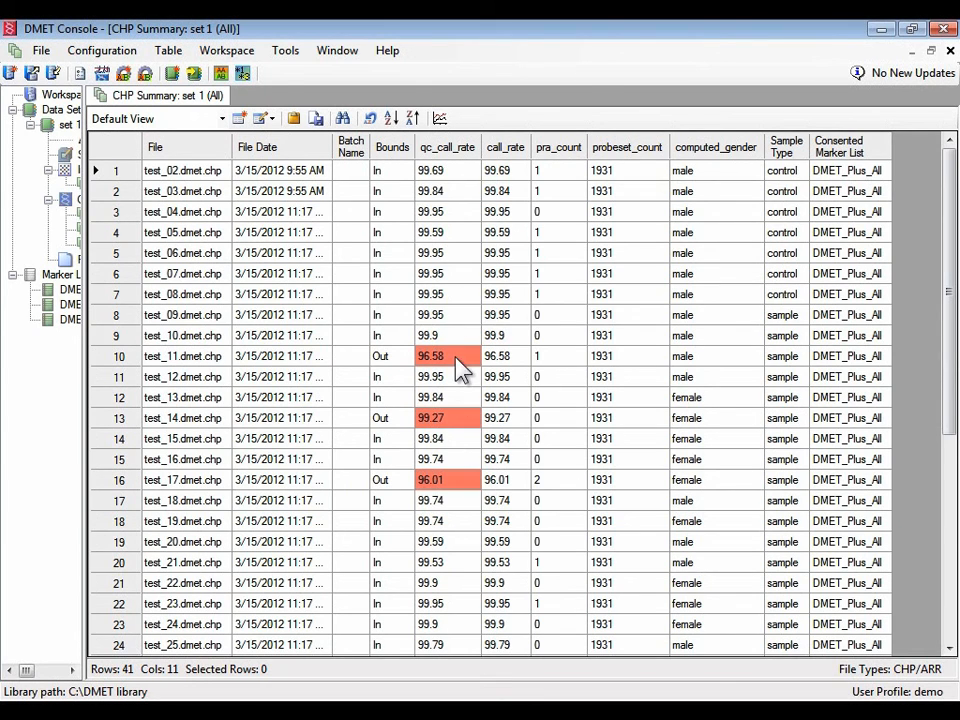
{"action": "left_click", "coordinate": [452, 417]}
{"action": "left_click", "coordinate": [401, 420]}
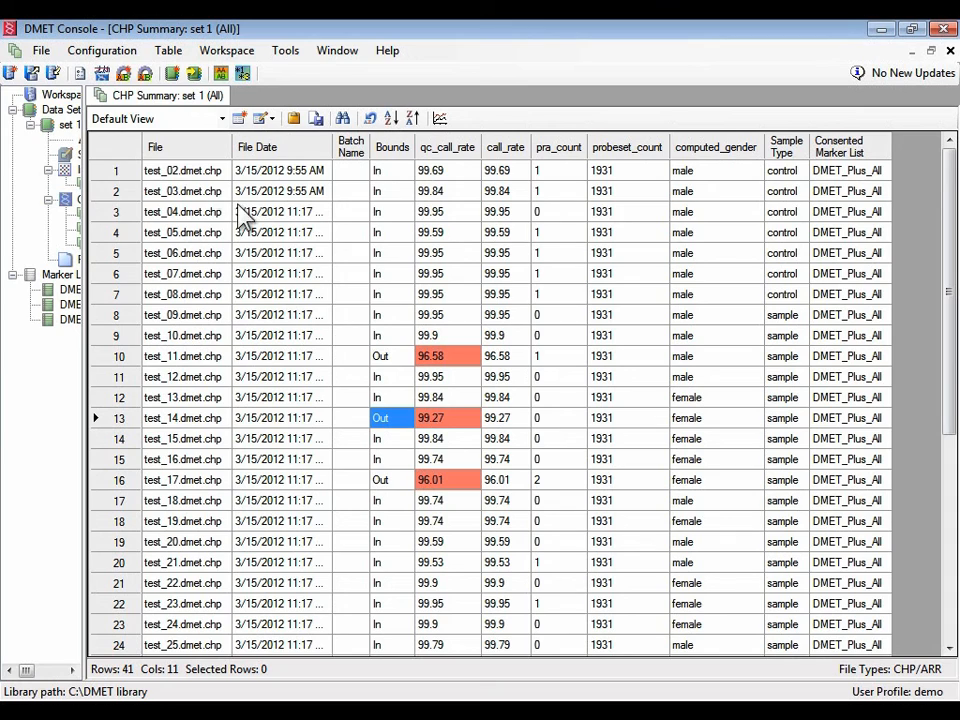
Step: Restore the default QC thresholds for the DMET_Plus array
{"action": "left_click", "coordinate": [101, 74]}
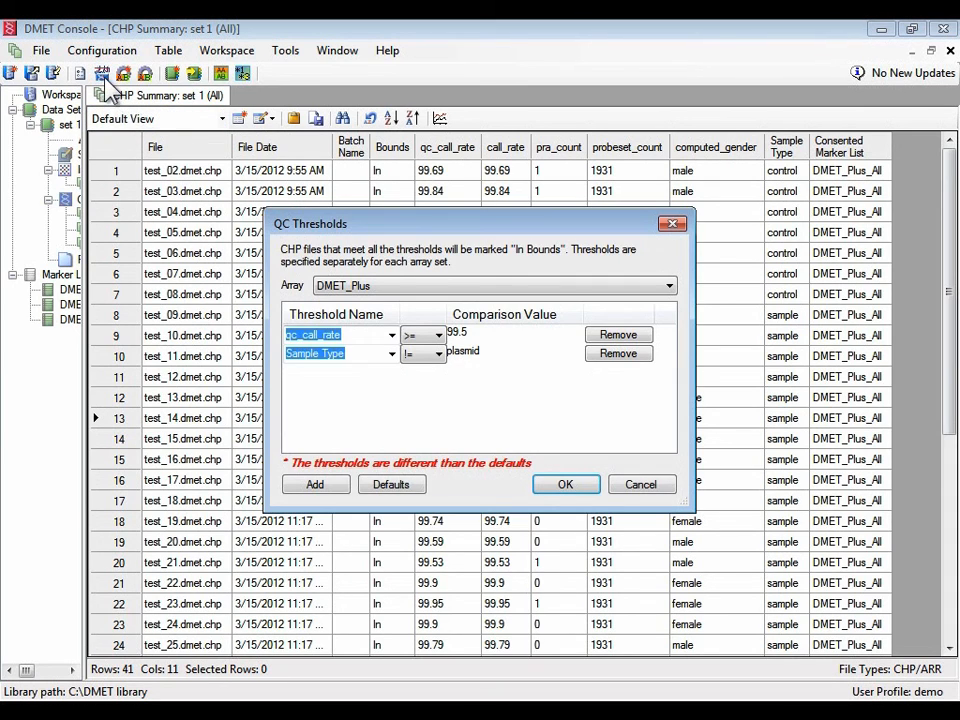
{"action": "left_click", "coordinate": [406, 488]}
{"action": "left_click", "coordinate": [561, 485]}
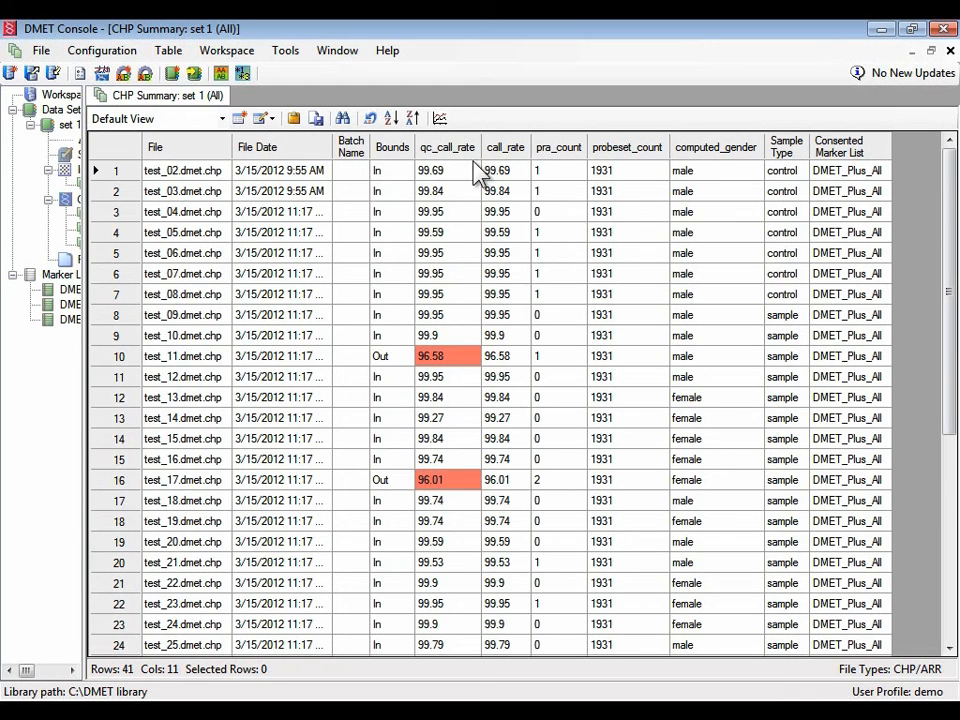
Step: Examine the qc_call_rate, call_rate, pra_count, probeset_count and Consented Marker List columns of the CHP summary
{"action": "left_click_drag", "start_coordinate": [476, 172], "coordinate": [497, 178]}
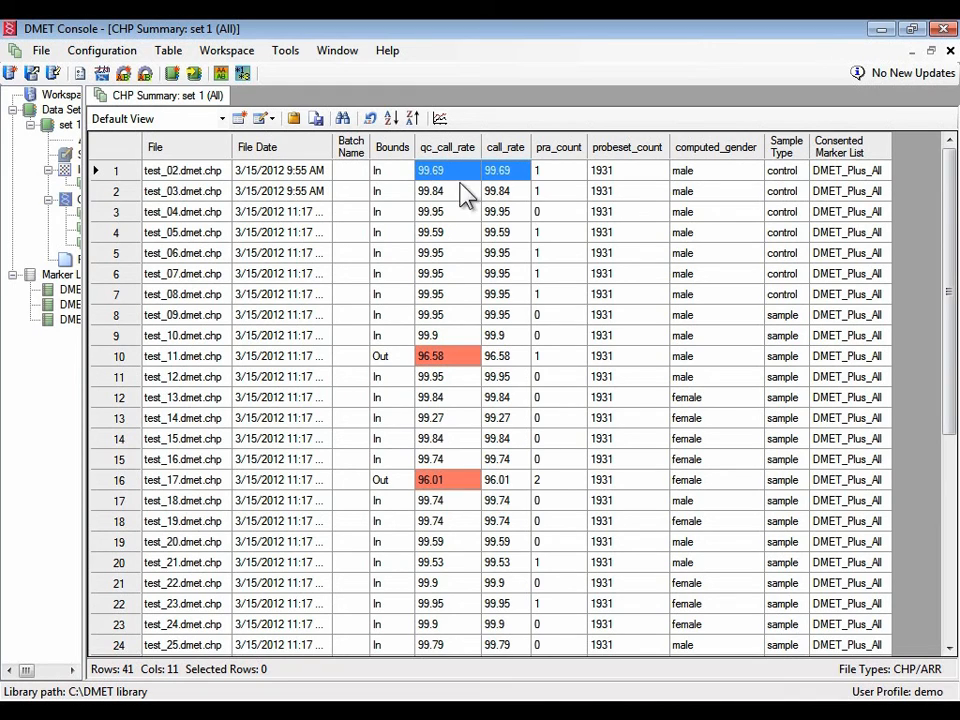
{"action": "left_click", "coordinate": [461, 186]}
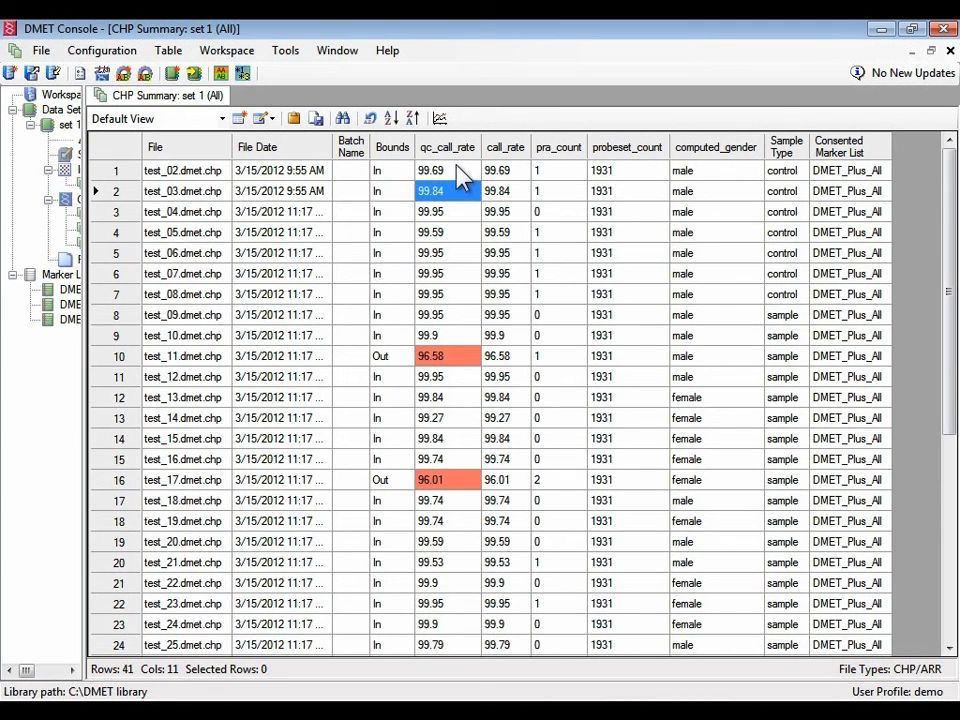
{"action": "left_click", "coordinate": [506, 152]}
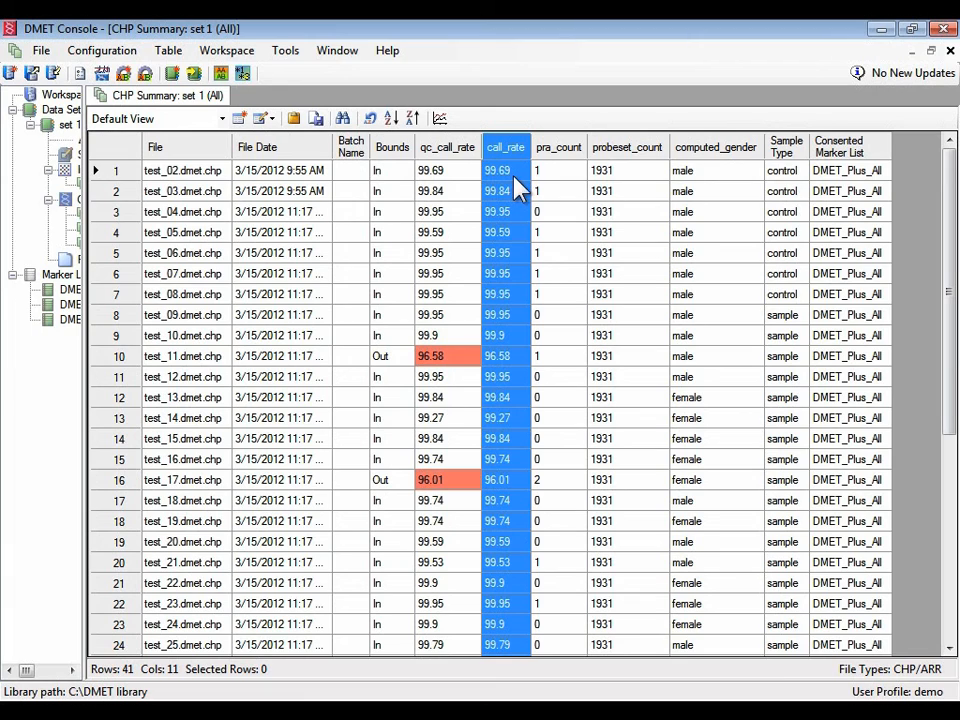
{"action": "left_click", "coordinate": [494, 173]}
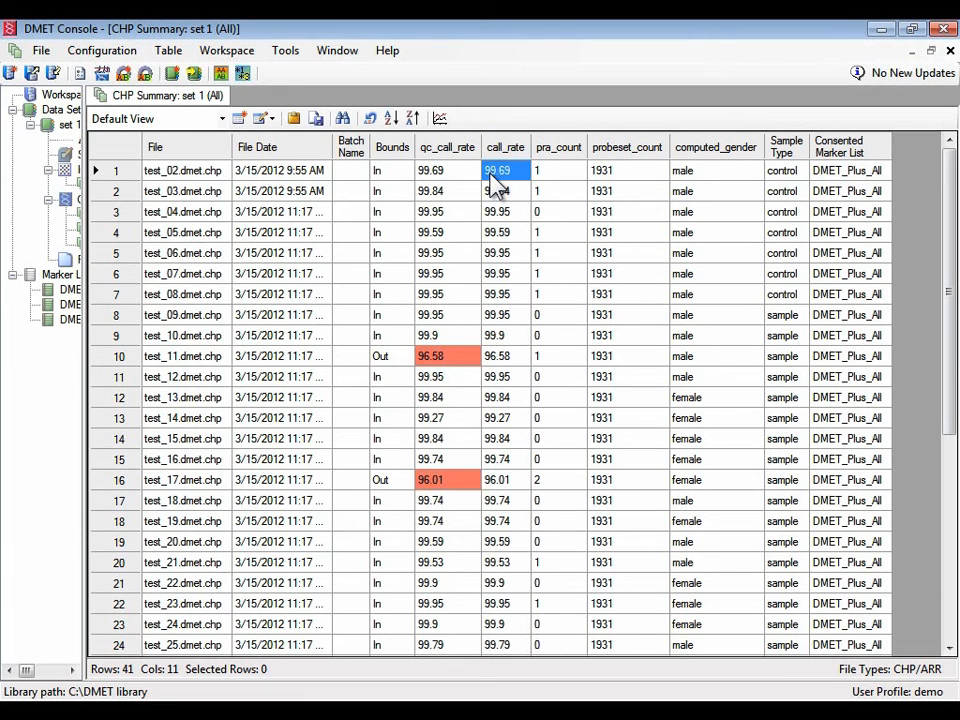
{"action": "left_click", "coordinate": [550, 150]}
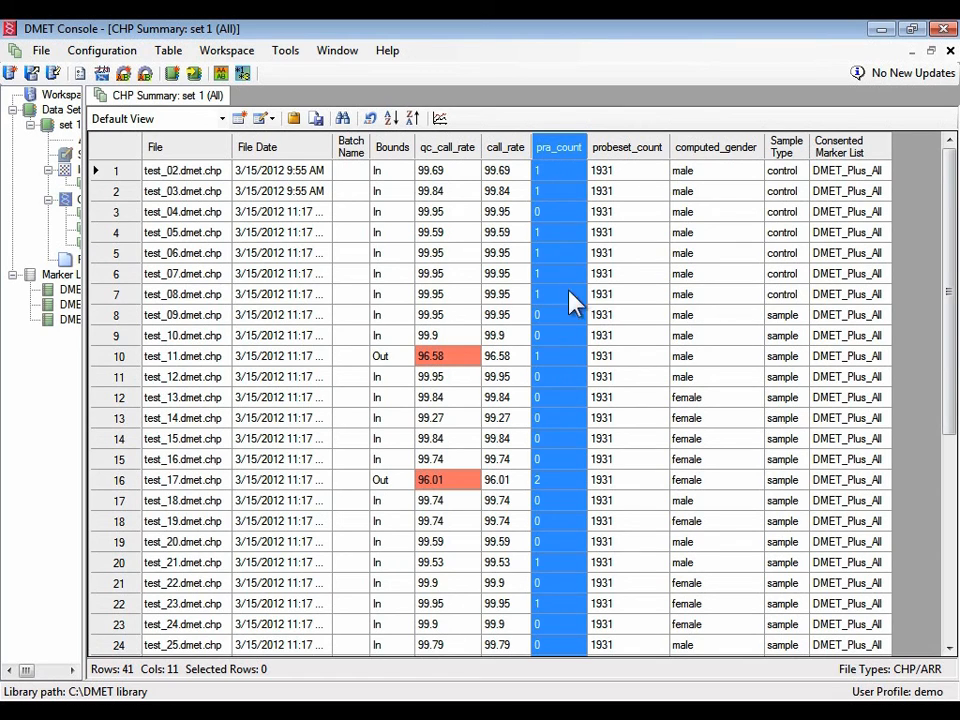
{"action": "left_click", "coordinate": [557, 171]}
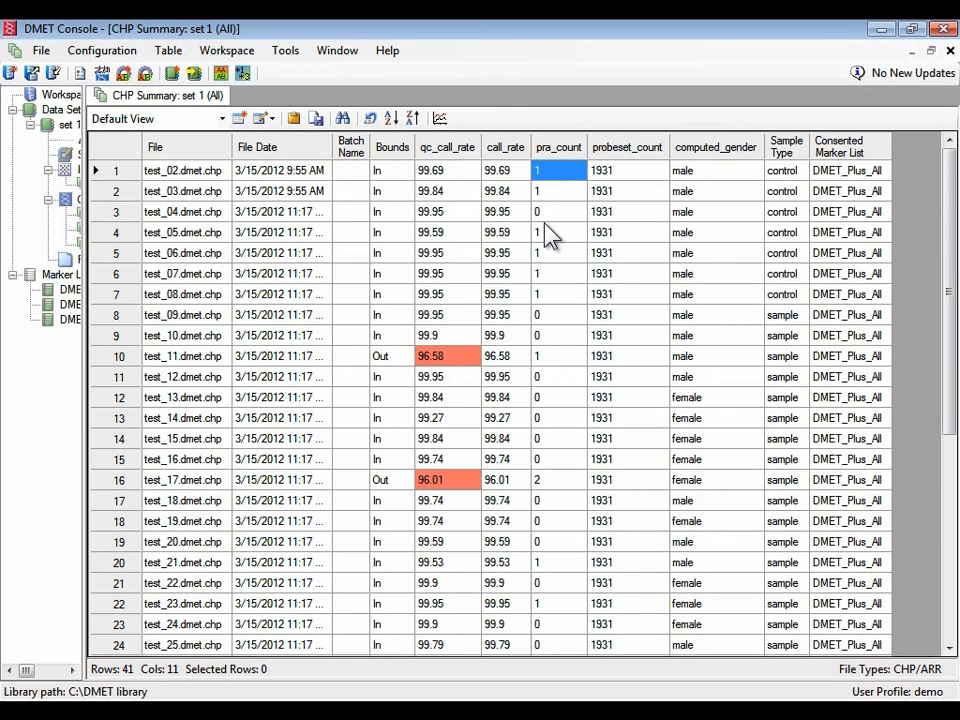
{"action": "left_click", "coordinate": [624, 174]}
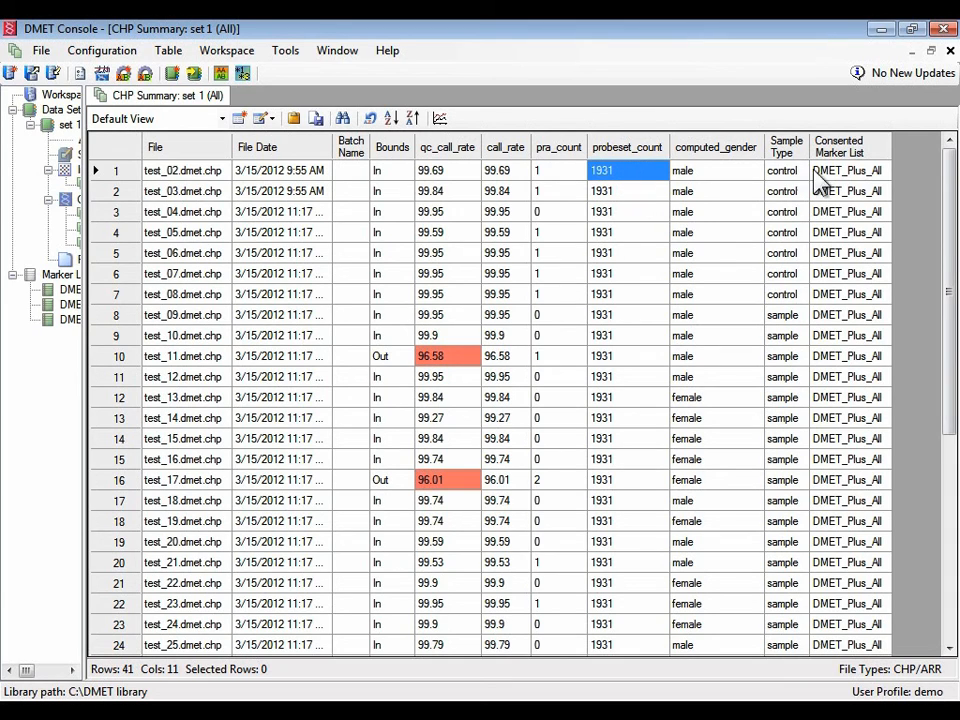
{"action": "left_click", "coordinate": [848, 174]}
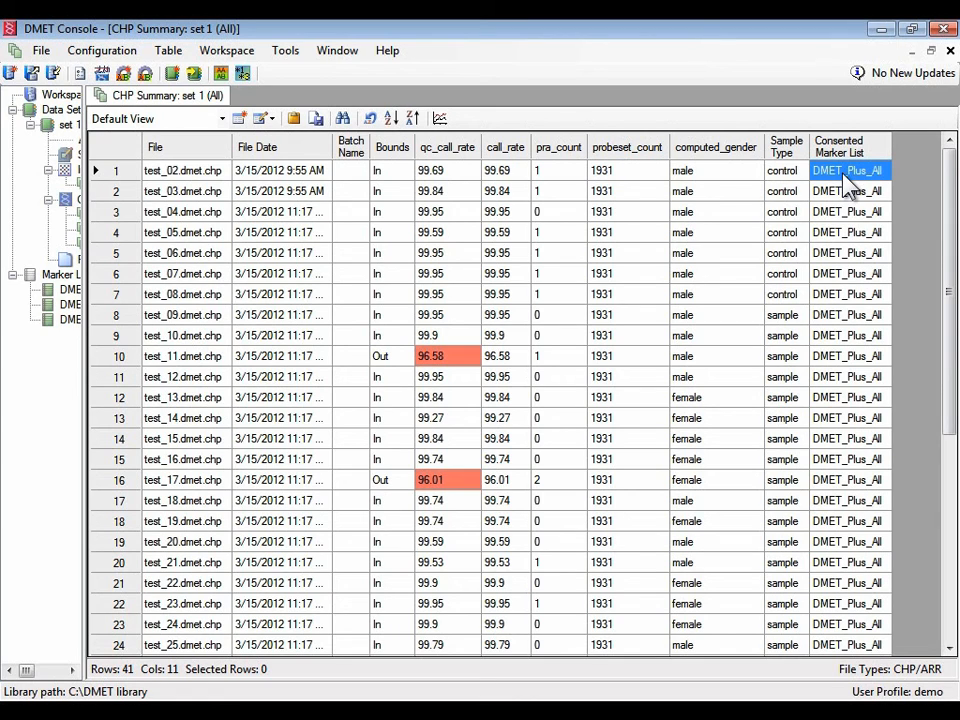
{"action": "left_click", "coordinate": [622, 172]}
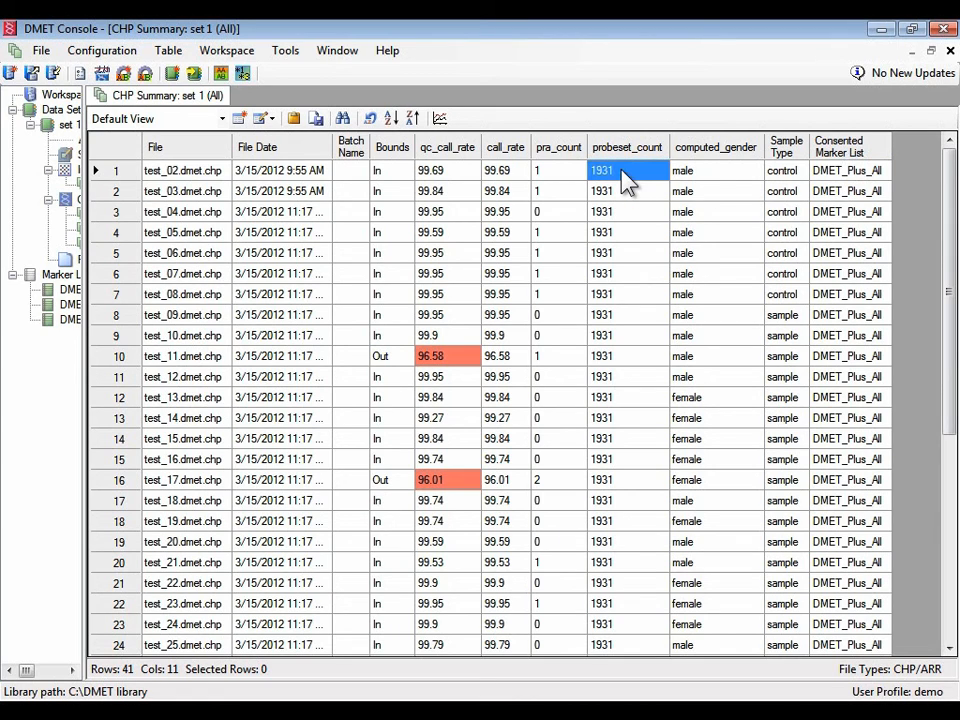
Step: Widen the workspace tree to show full names and select the DMET_Plus_ValidatedByAffy2009 marker list
{"action": "left_click_drag", "start_coordinate": [86, 190], "coordinate": [258, 190]}
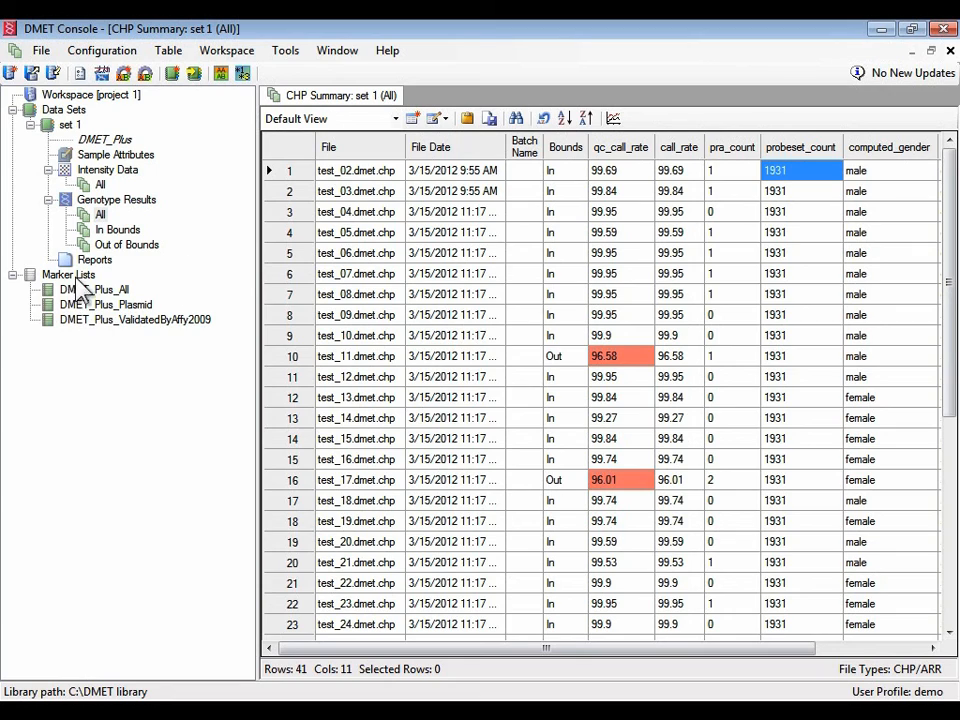
{"action": "left_click", "coordinate": [106, 320]}
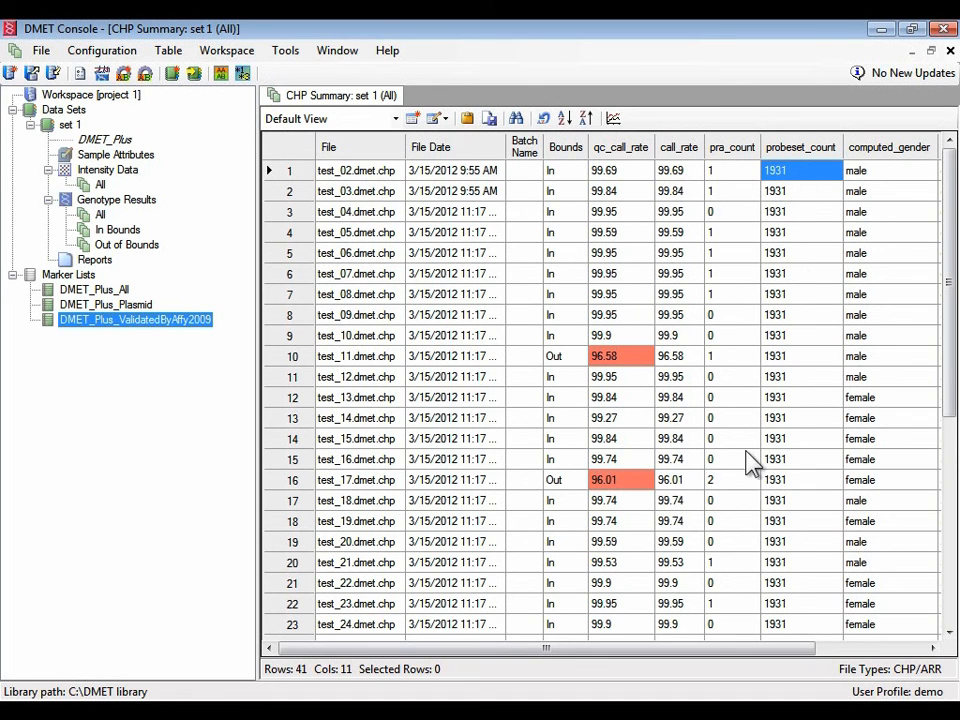
Step: Examine the Sample Type and Consented Marker List columns and return to the table's first columns
{"action": "left_click_drag", "start_coordinate": [797, 660], "coordinate": [918, 642]}
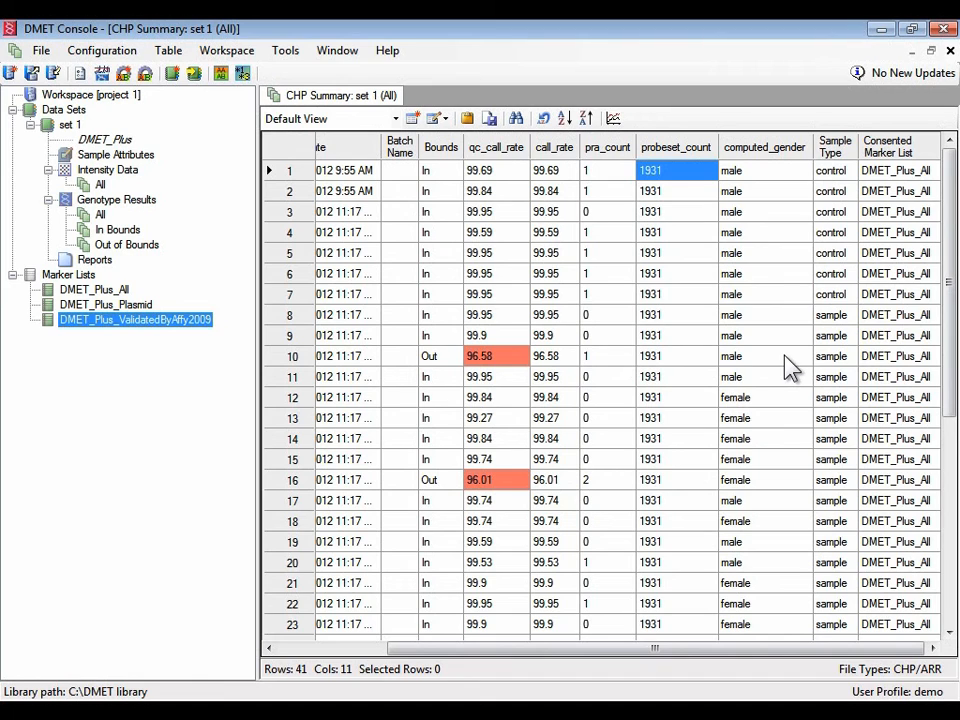
{"action": "left_click_drag", "start_coordinate": [845, 160], "coordinate": [880, 160]}
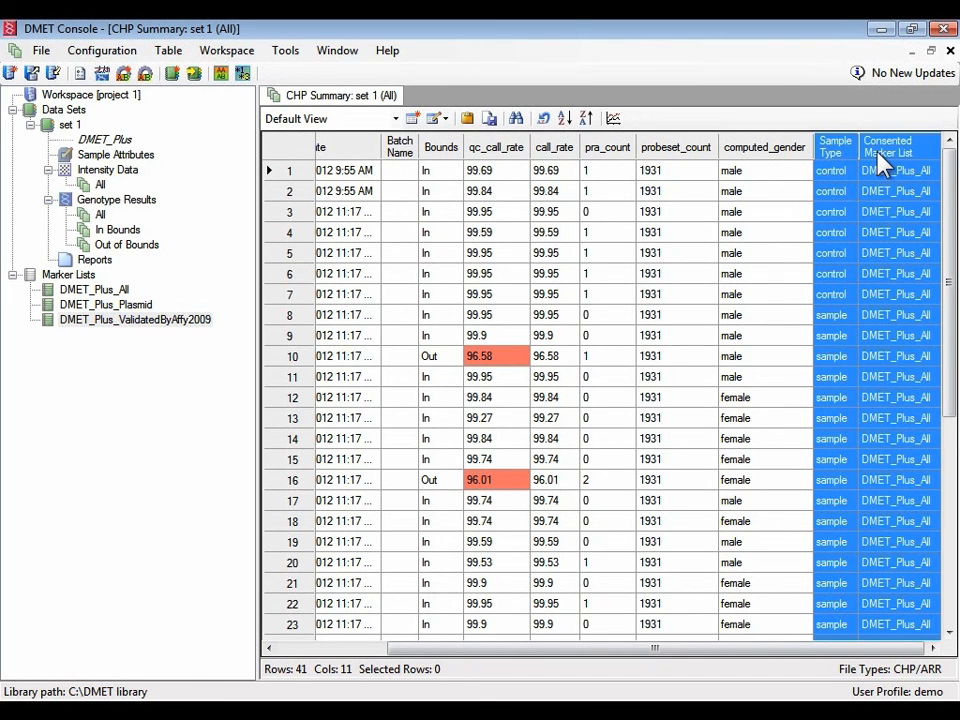
{"action": "left_click", "coordinate": [833, 176]}
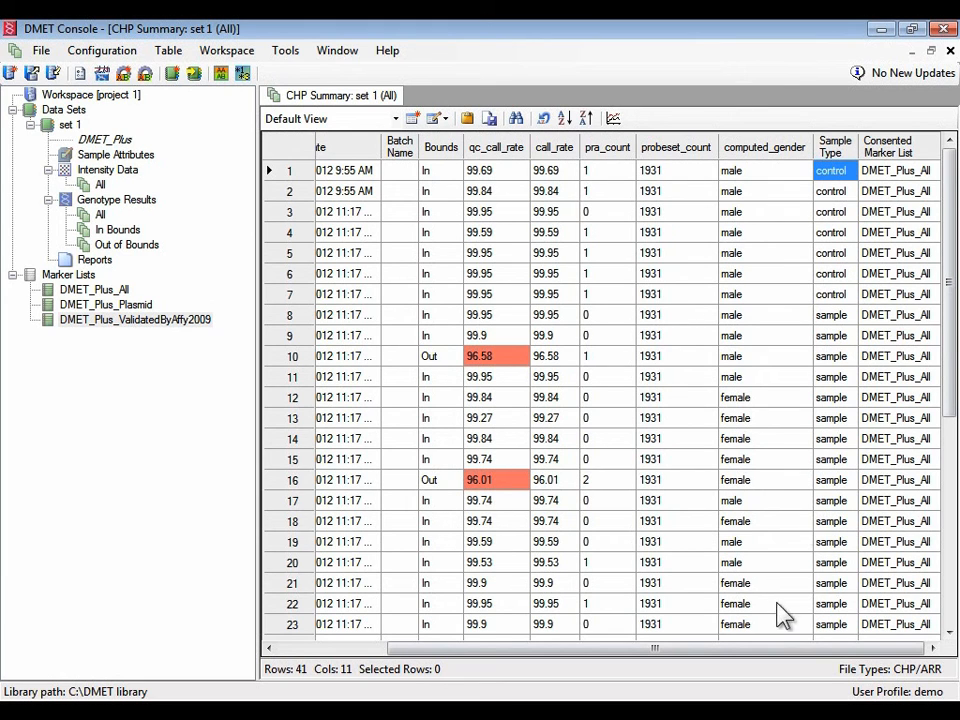
{"action": "left_click_drag", "start_coordinate": [765, 649], "coordinate": [649, 656]}
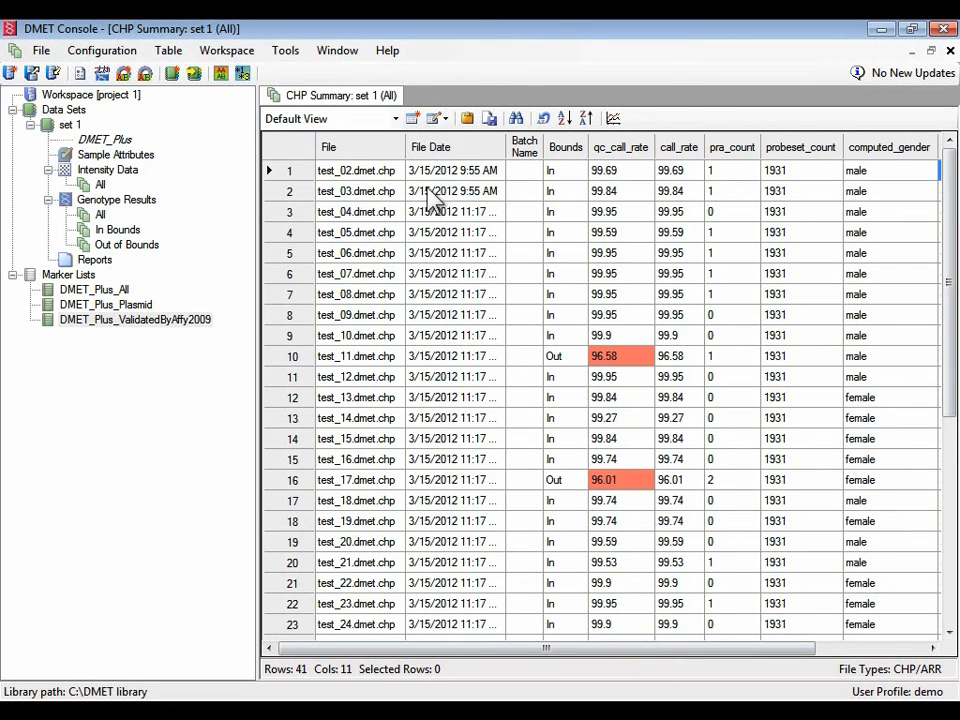
Step: Sort the CHP summary in the Default View by qc_call_rate in ascending order and look through the sorted rows
{"action": "left_click", "coordinate": [396, 118]}
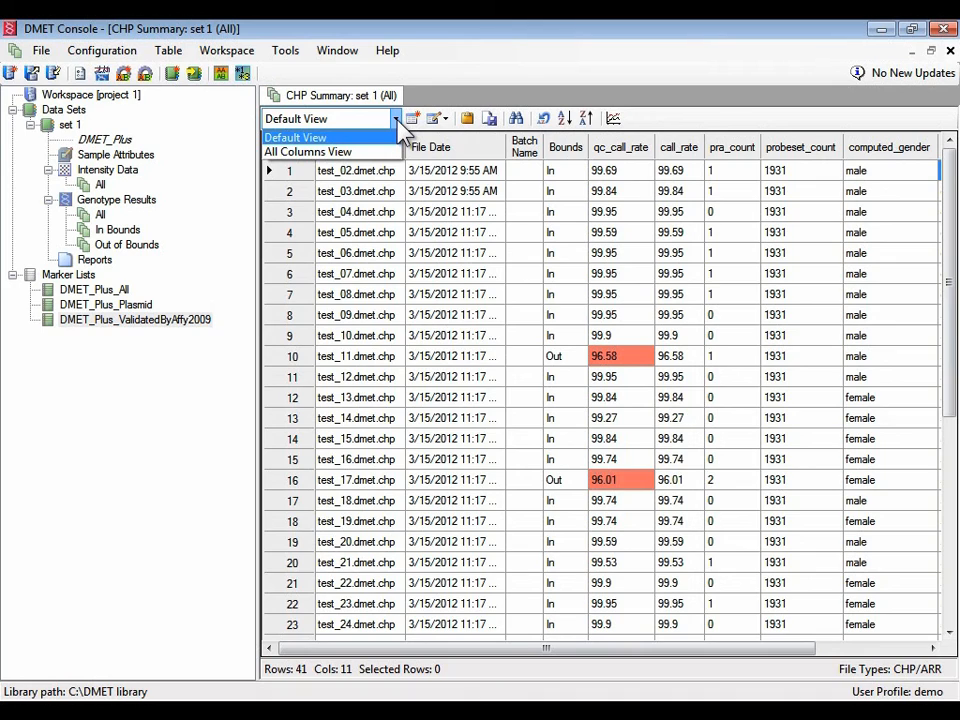
{"action": "left_click", "coordinate": [300, 137]}
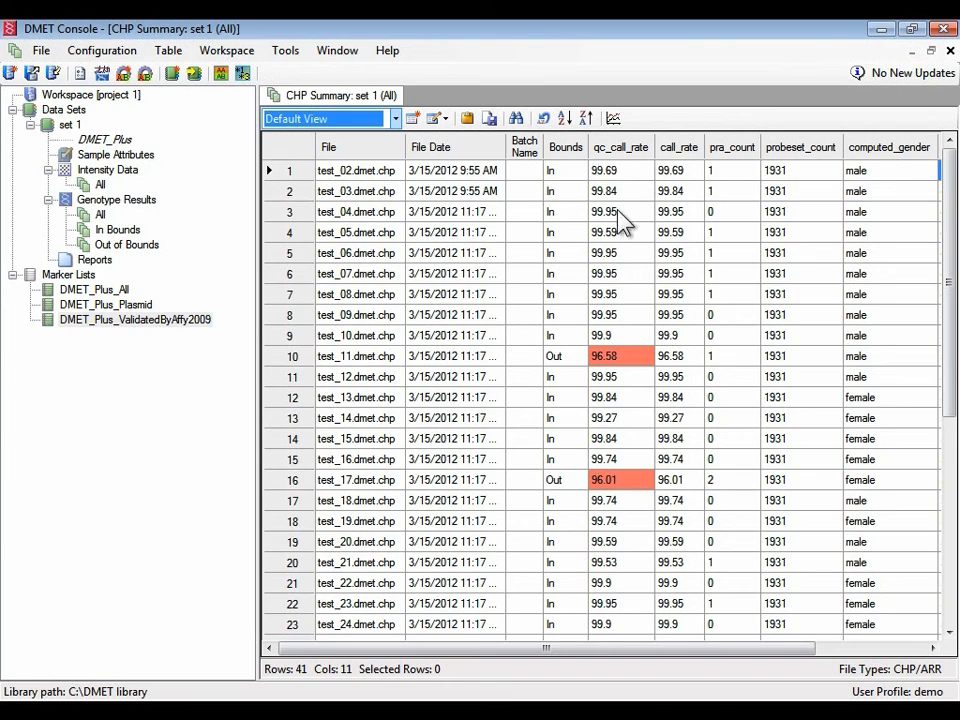
{"action": "left_click", "coordinate": [621, 150]}
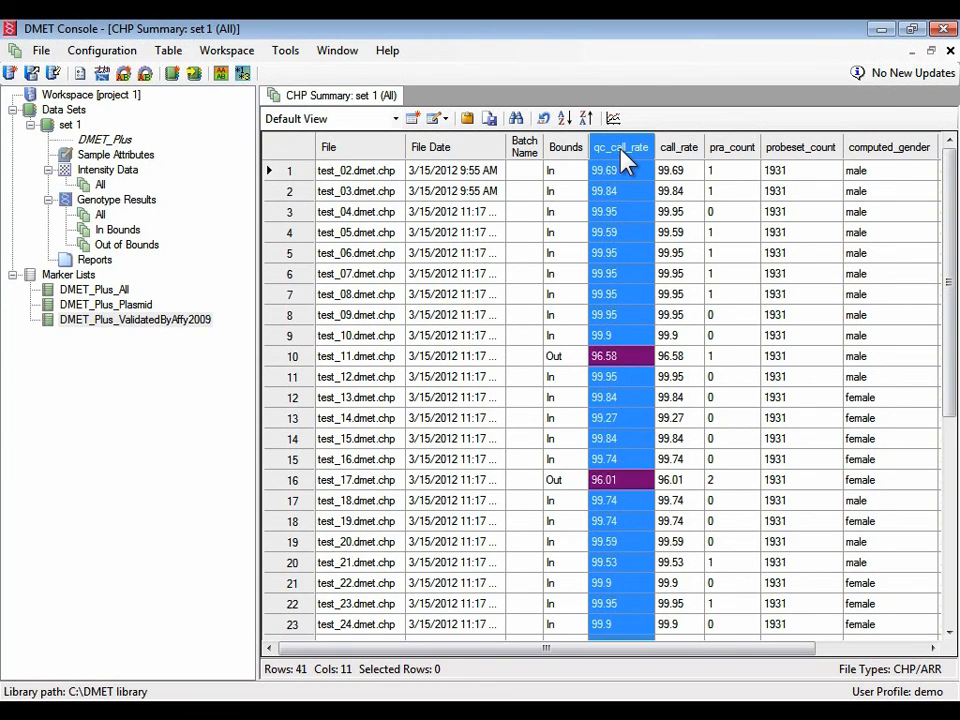
{"action": "left_click", "coordinate": [565, 118]}
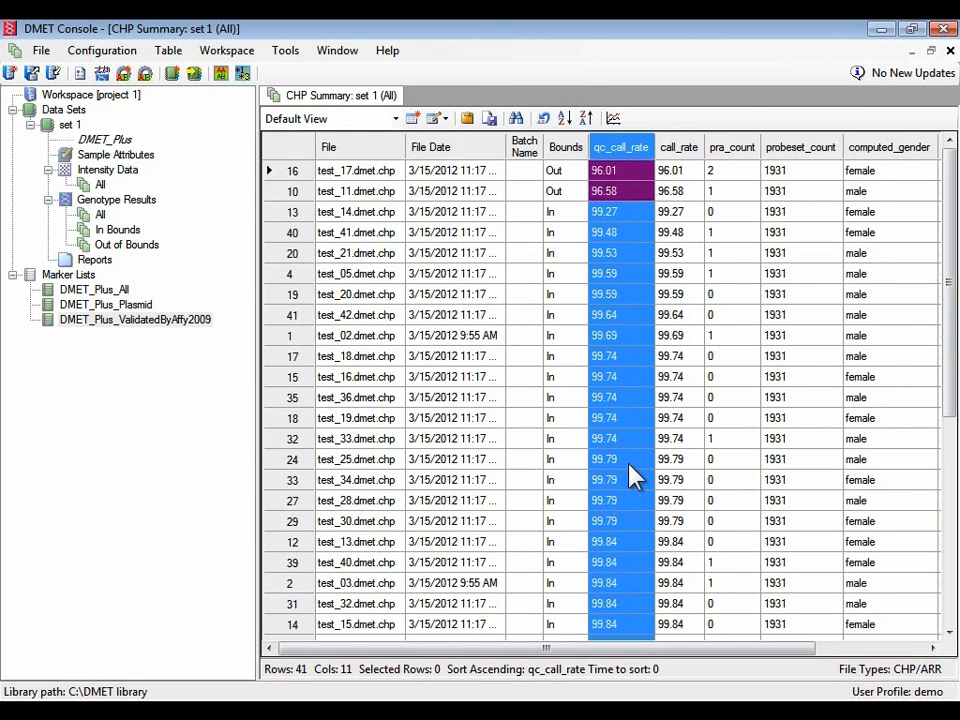
{"action": "left_click", "coordinate": [618, 211]}
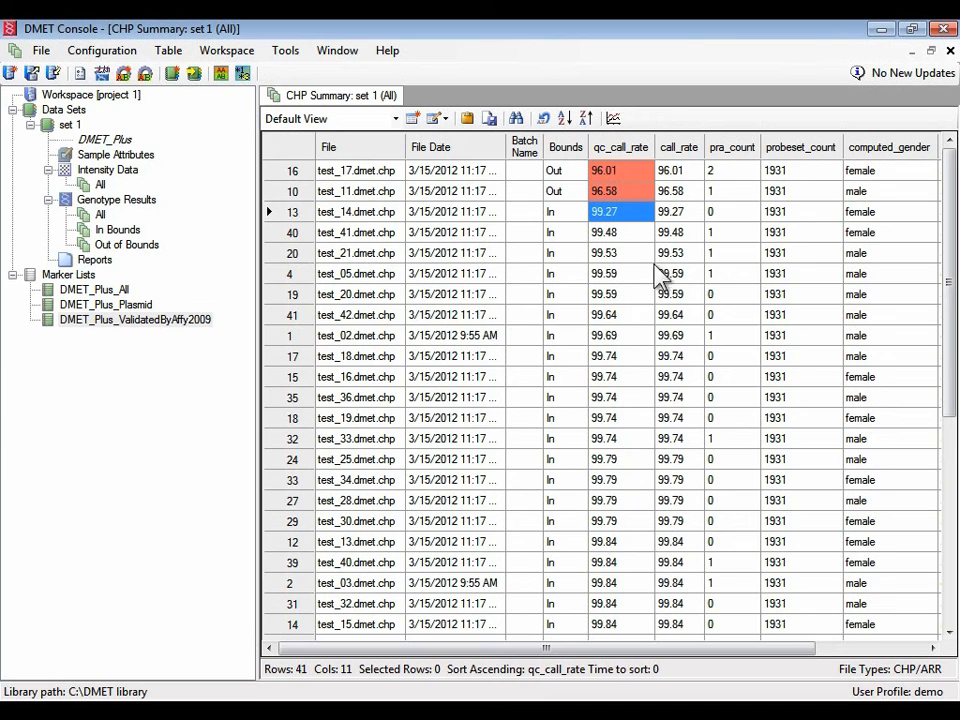
{"action": "left_click_drag", "start_coordinate": [952, 286], "coordinate": [952, 405]}
{"action": "left_click", "coordinate": [622, 379]}
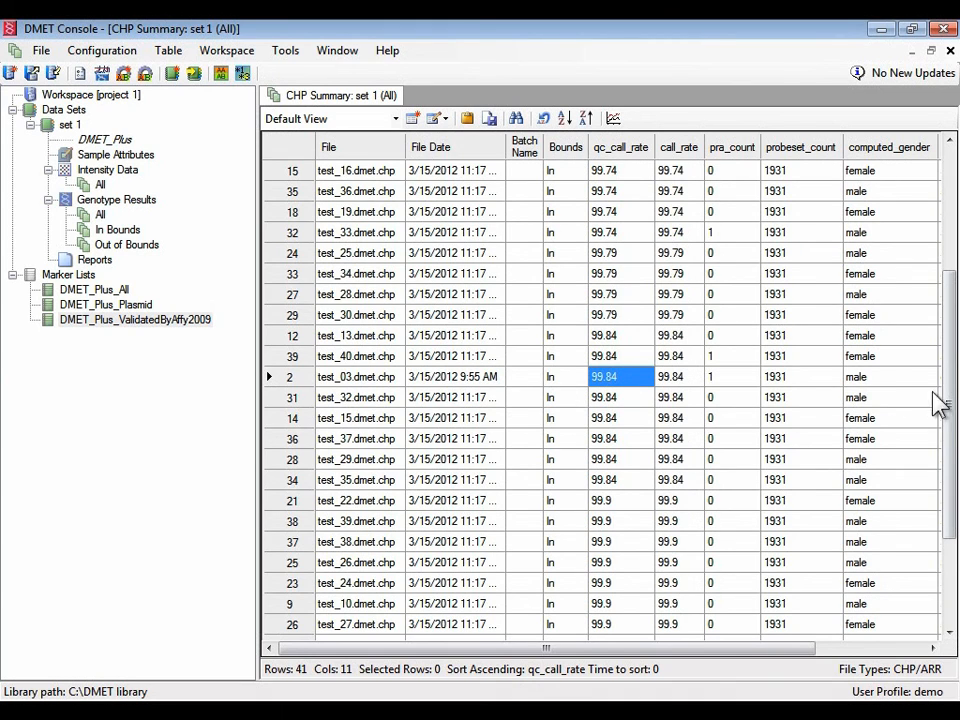
Step: View the qc_call_rate line graph for the CHP summary, close it, and restore the table's original row order
{"action": "left_click_drag", "start_coordinate": [951, 410], "coordinate": [949, 272]}
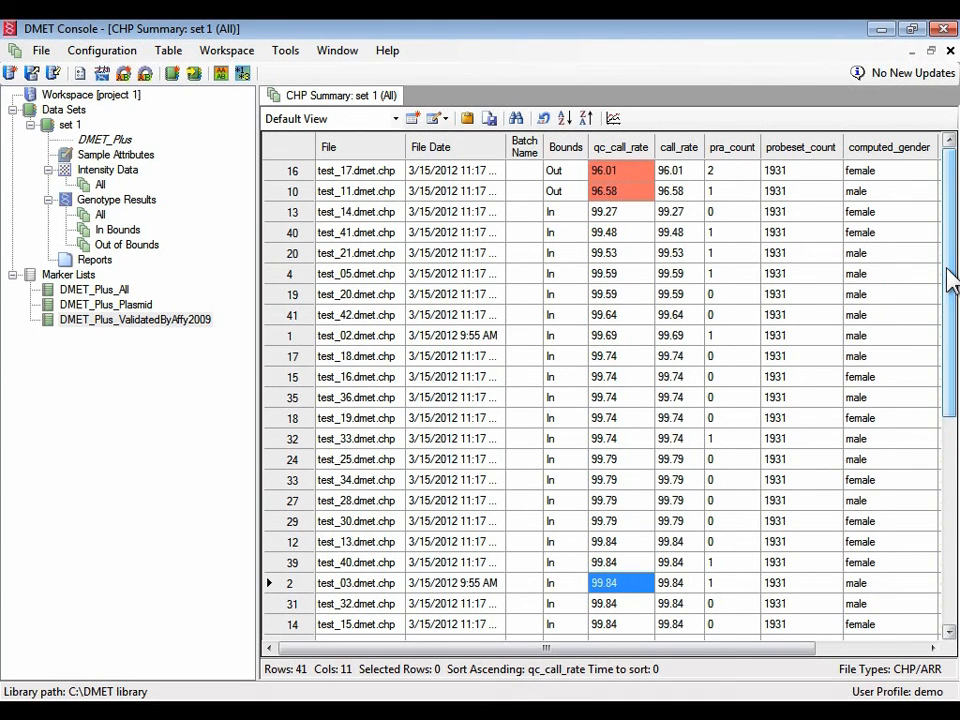
{"action": "left_click", "coordinate": [614, 119]}
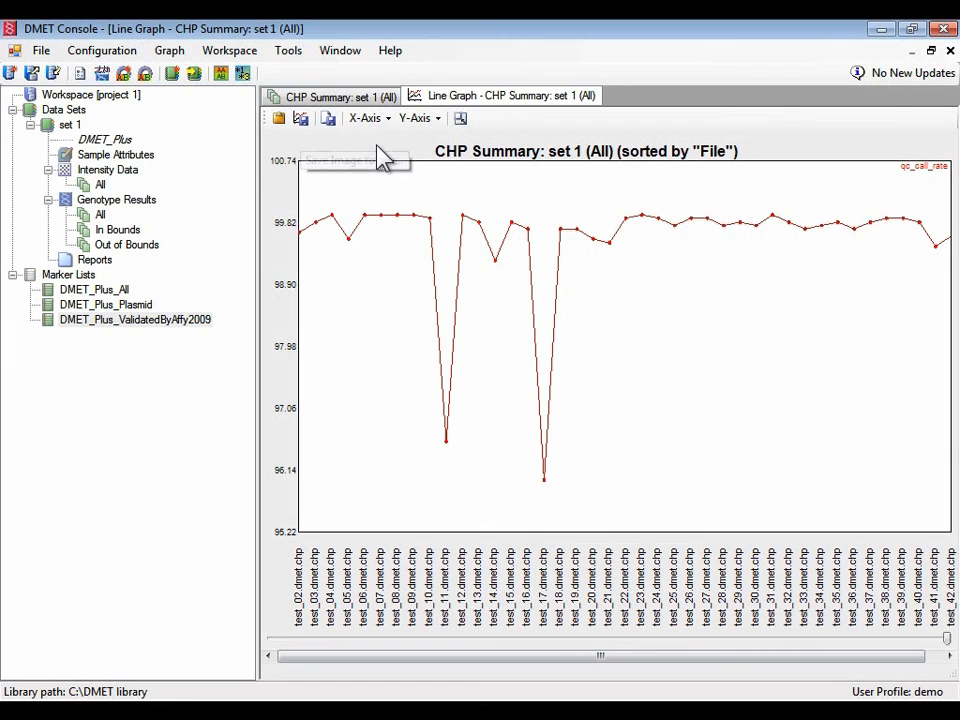
{"action": "left_click", "coordinate": [950, 50]}
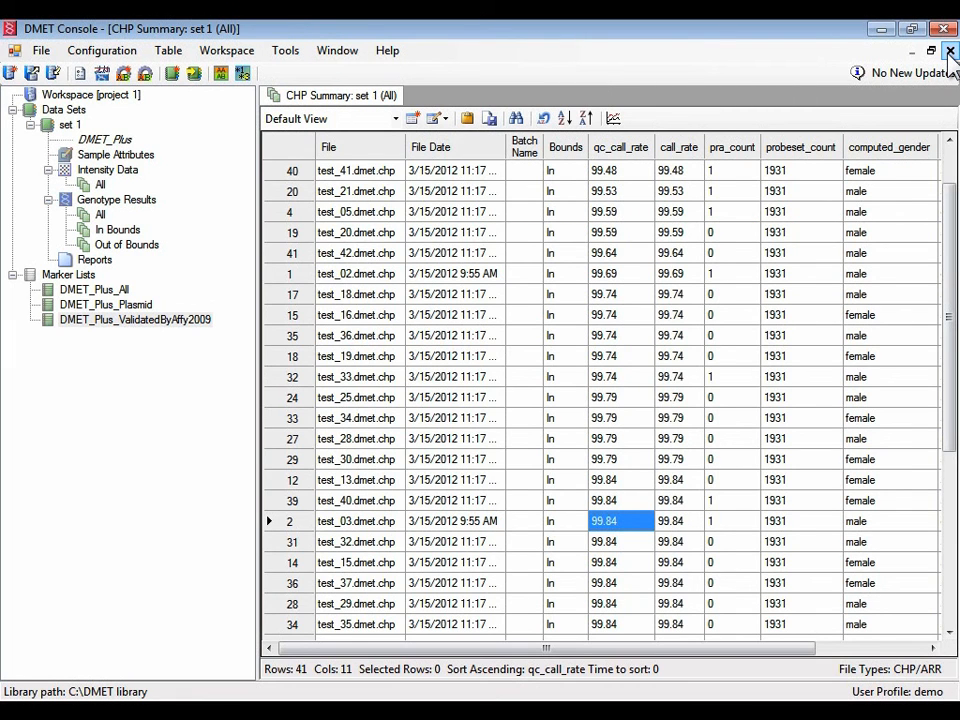
{"action": "left_click", "coordinate": [543, 119]}
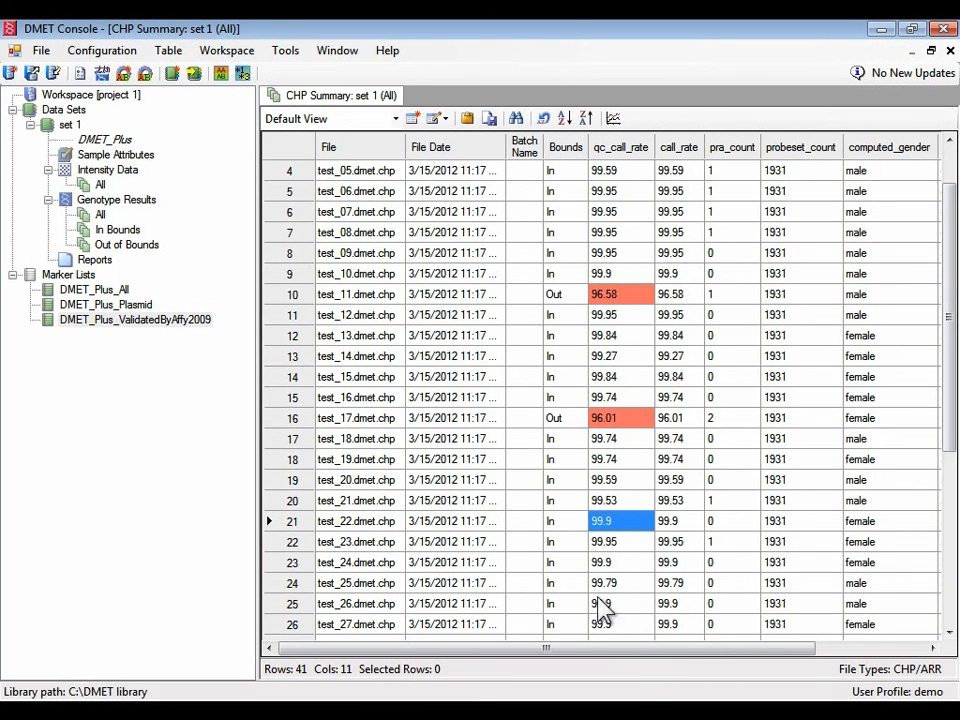
{"action": "left_click", "coordinate": [614, 549]}
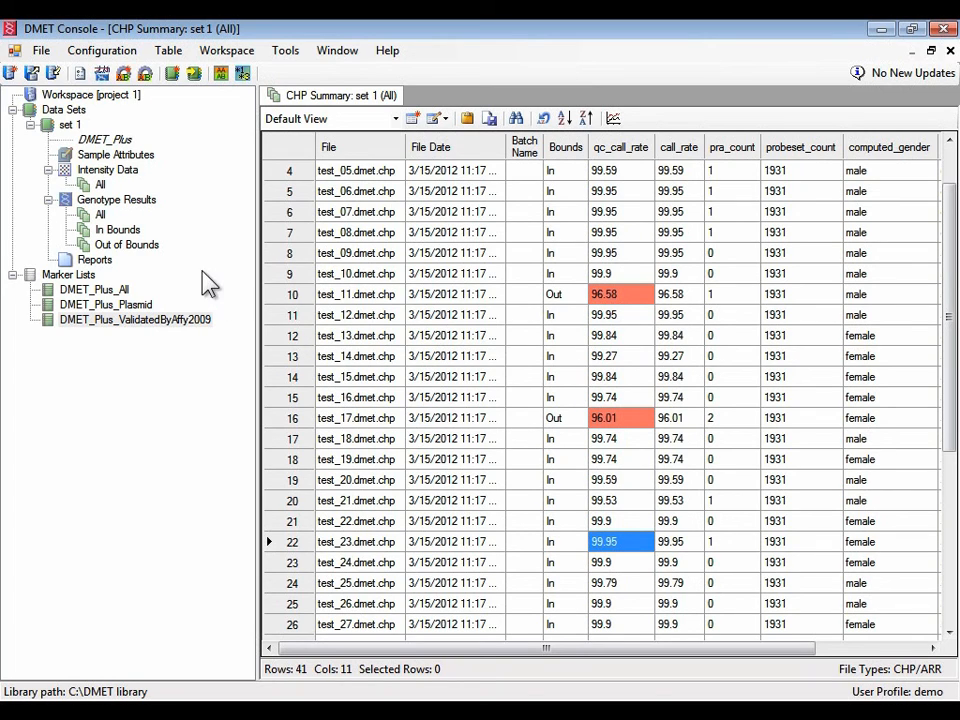
Step: Show the CHP summary table for the Out of Bounds genotype results, and close it along with the full CHP summary
{"action": "left_click", "coordinate": [101, 215]}
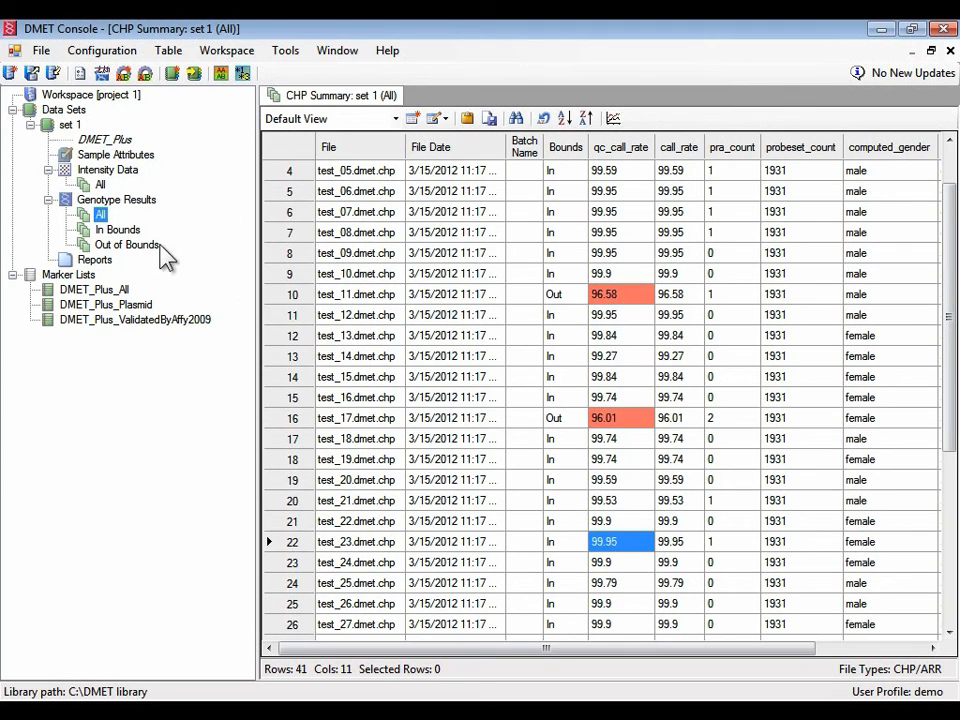
{"action": "left_click", "coordinate": [128, 232]}
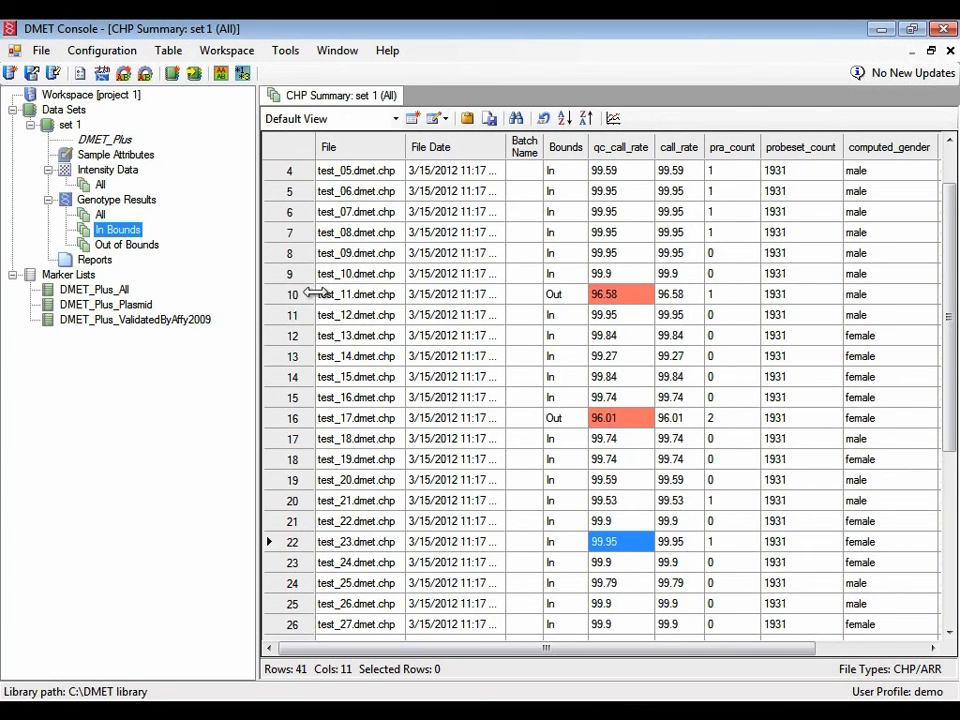
{"action": "left_click", "coordinate": [140, 246]}
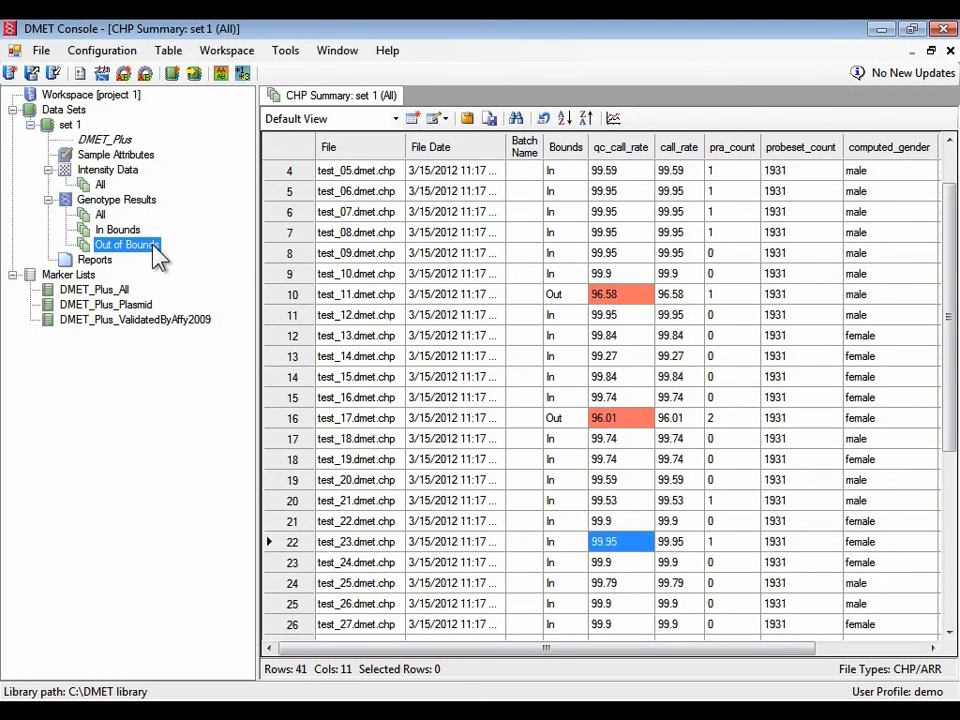
{"action": "right_click", "coordinate": [153, 247]}
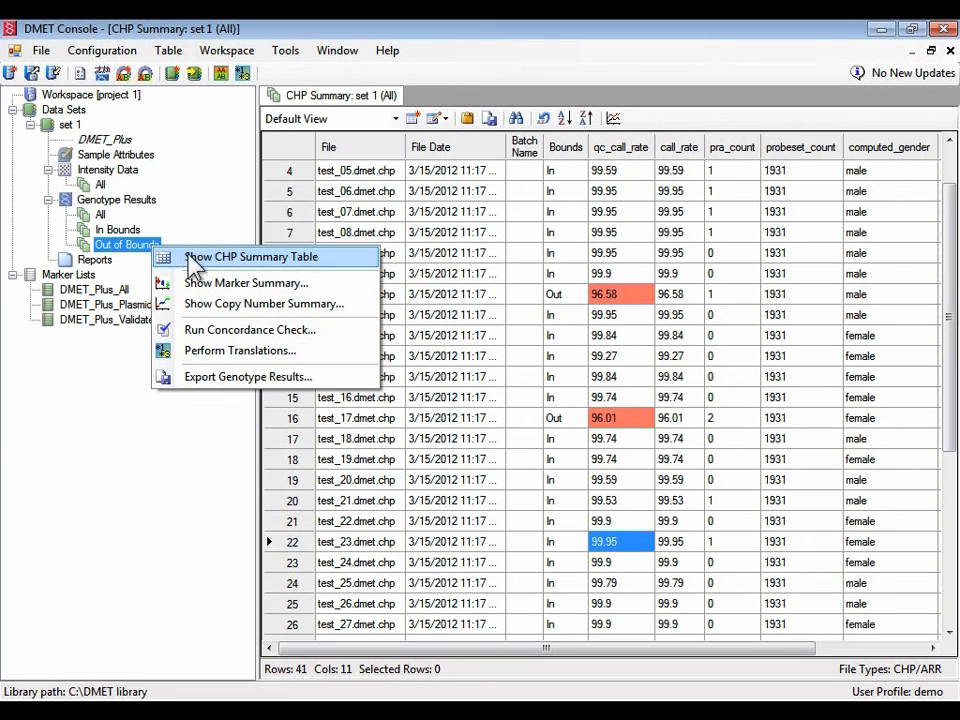
{"action": "left_click", "coordinate": [218, 260]}
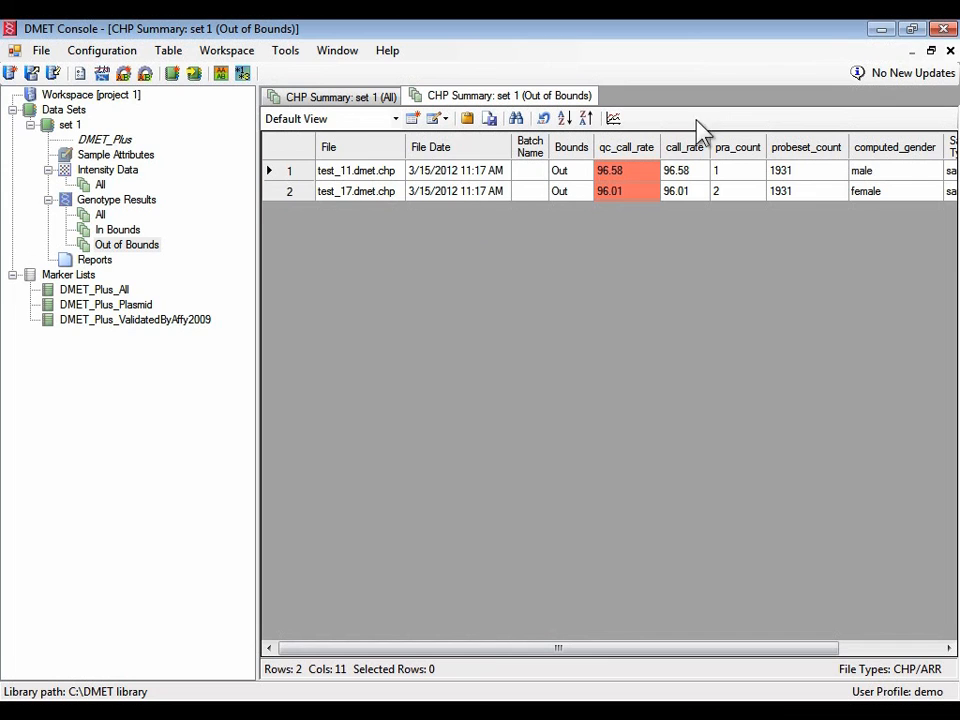
{"action": "left_click", "coordinate": [950, 50]}
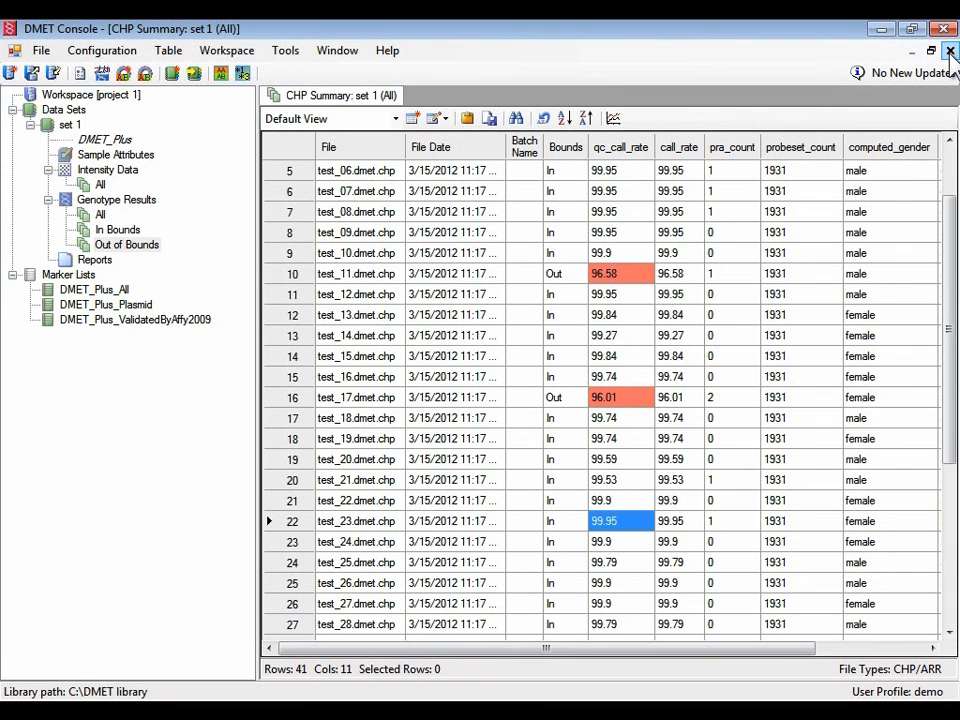
{"action": "left_click", "coordinate": [950, 50]}
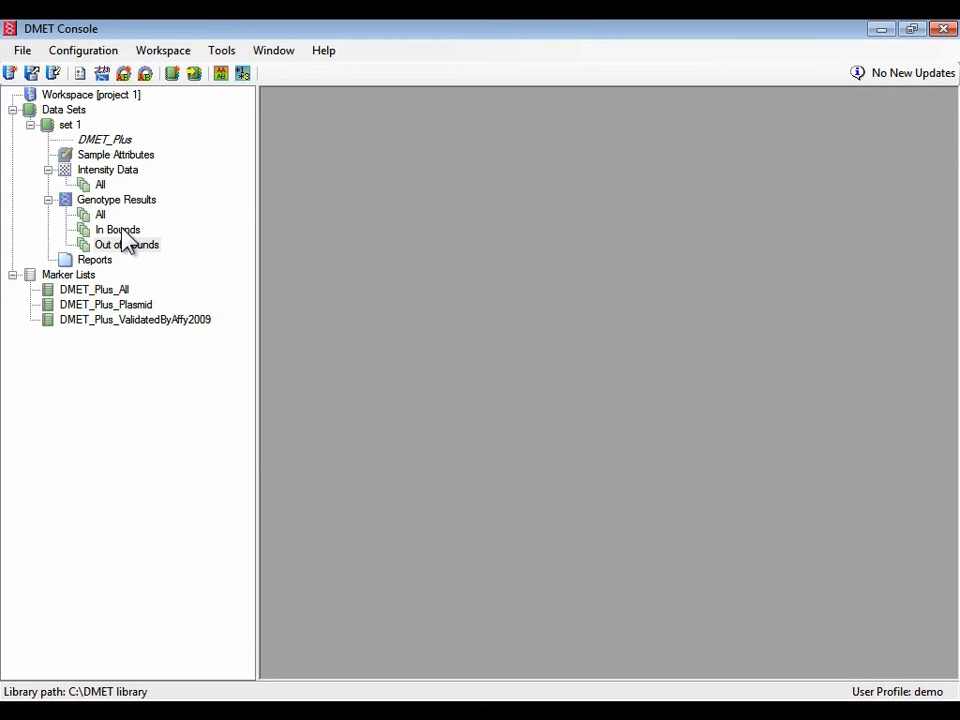
Step: Open the In Bounds CHP summary and show the In Bounds marker summary for the DMET_Plus_All marker list
{"action": "double_click", "coordinate": [126, 236]}
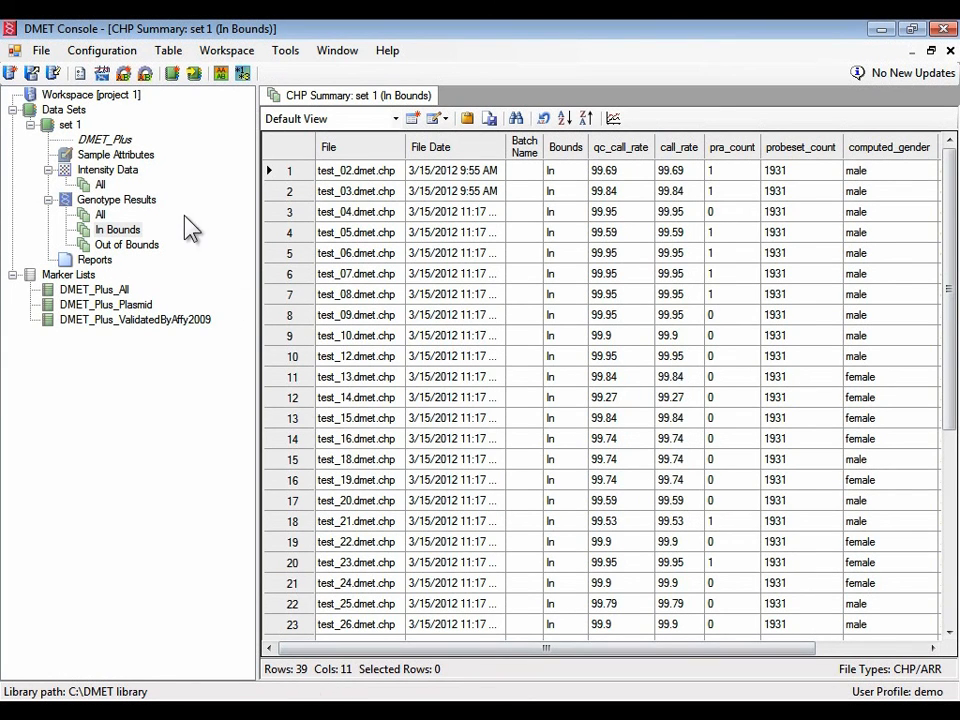
{"action": "right_click", "coordinate": [136, 233]}
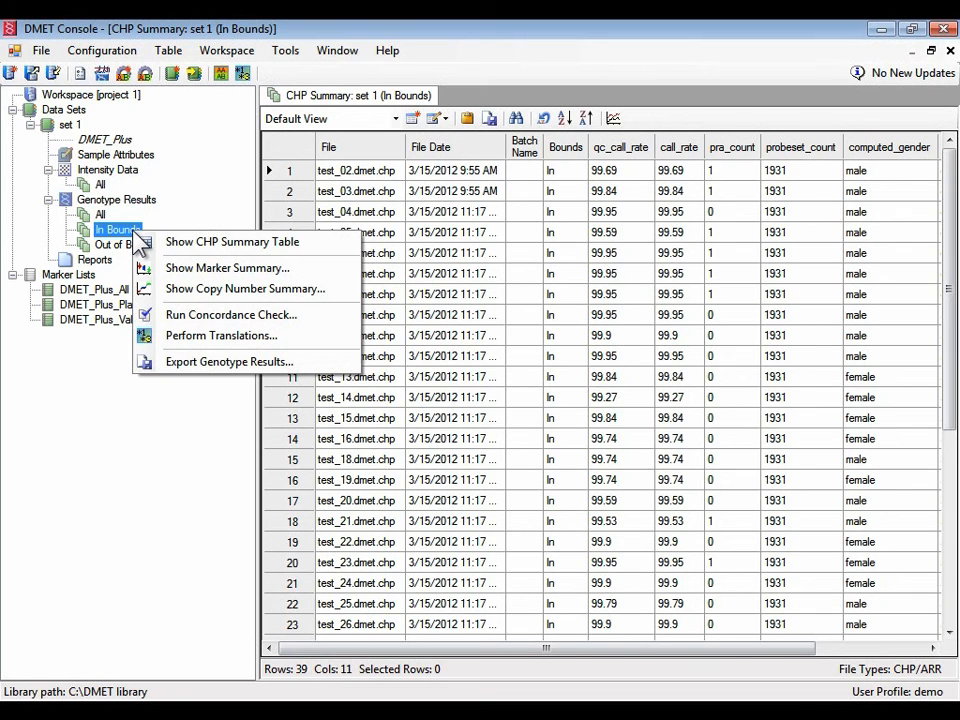
{"action": "left_click", "coordinate": [343, 270]}
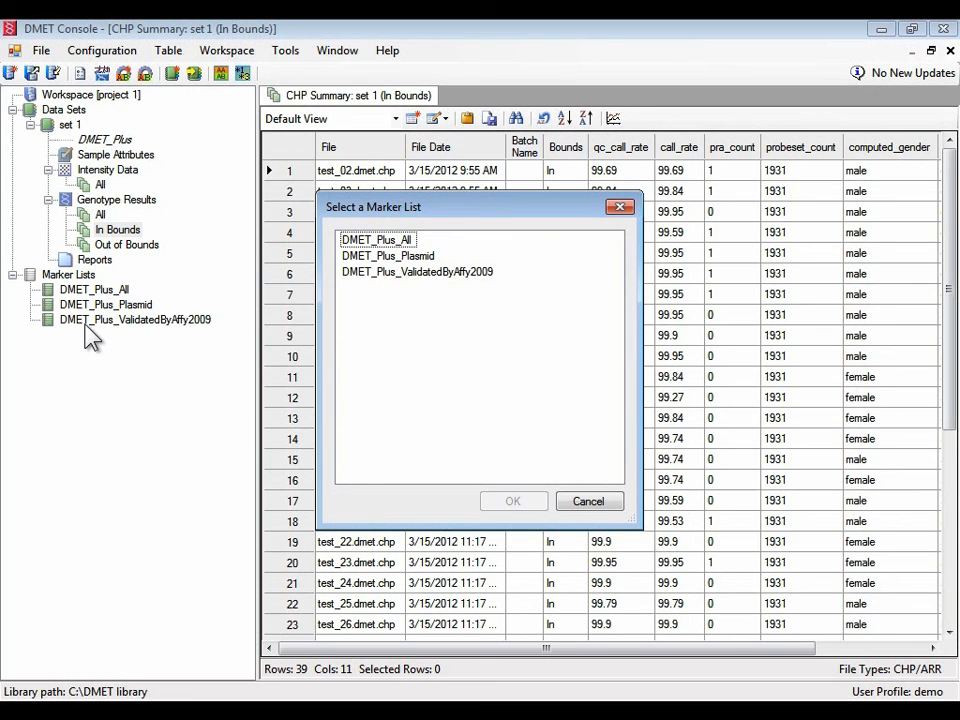
{"action": "left_click", "coordinate": [380, 240]}
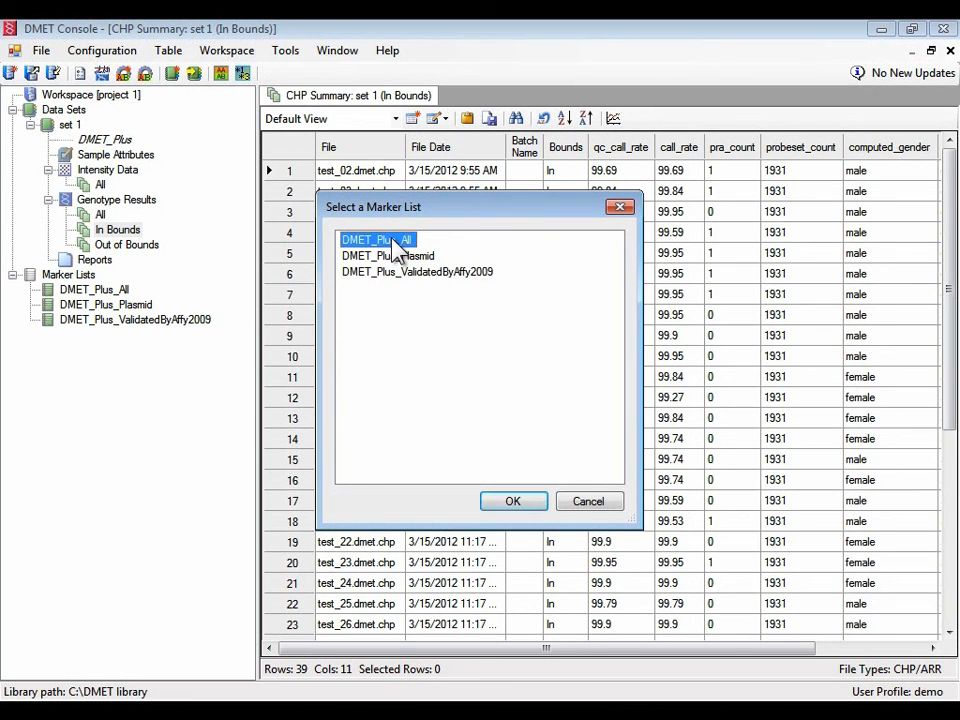
{"action": "left_click", "coordinate": [515, 503]}
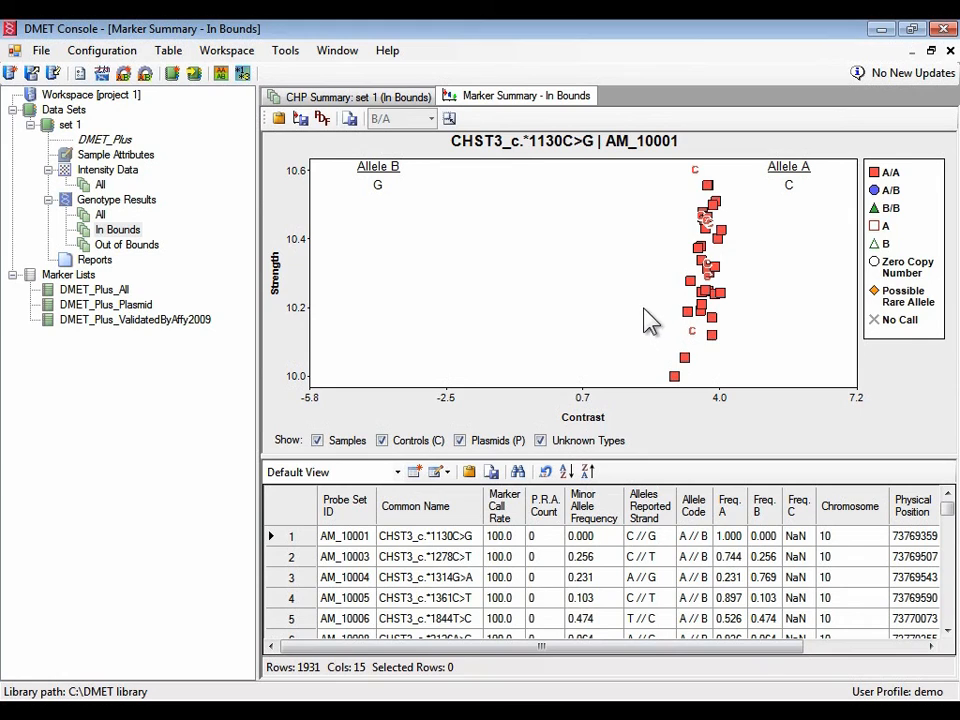
Step: Turn off automatic scaling of the Y axis in the marker cluster plot
{"action": "left_click", "coordinate": [450, 120]}
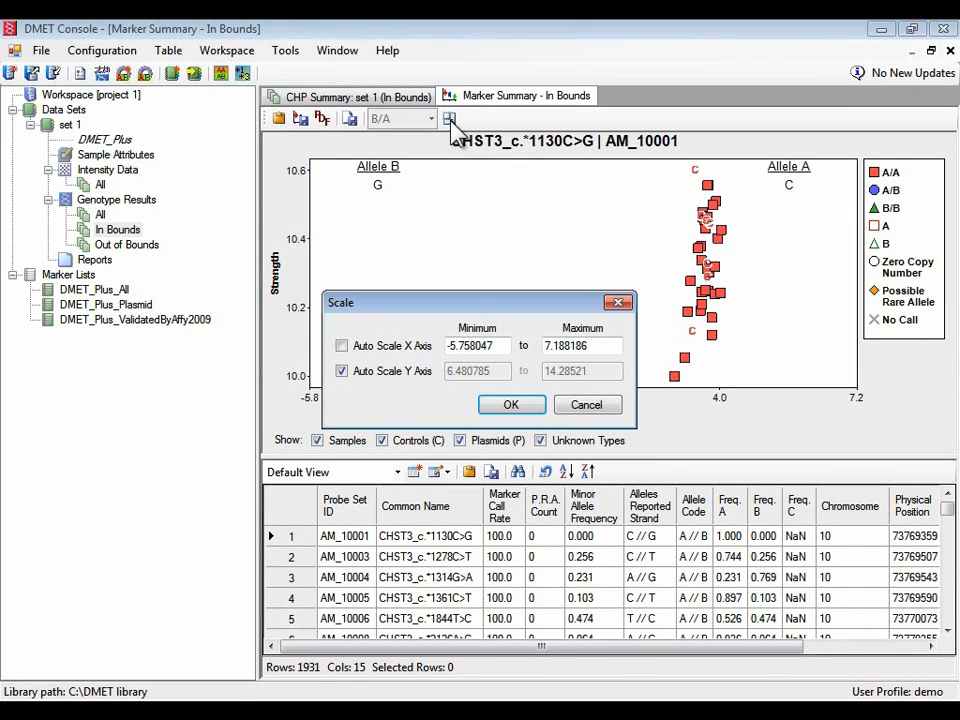
{"action": "left_click", "coordinate": [342, 371]}
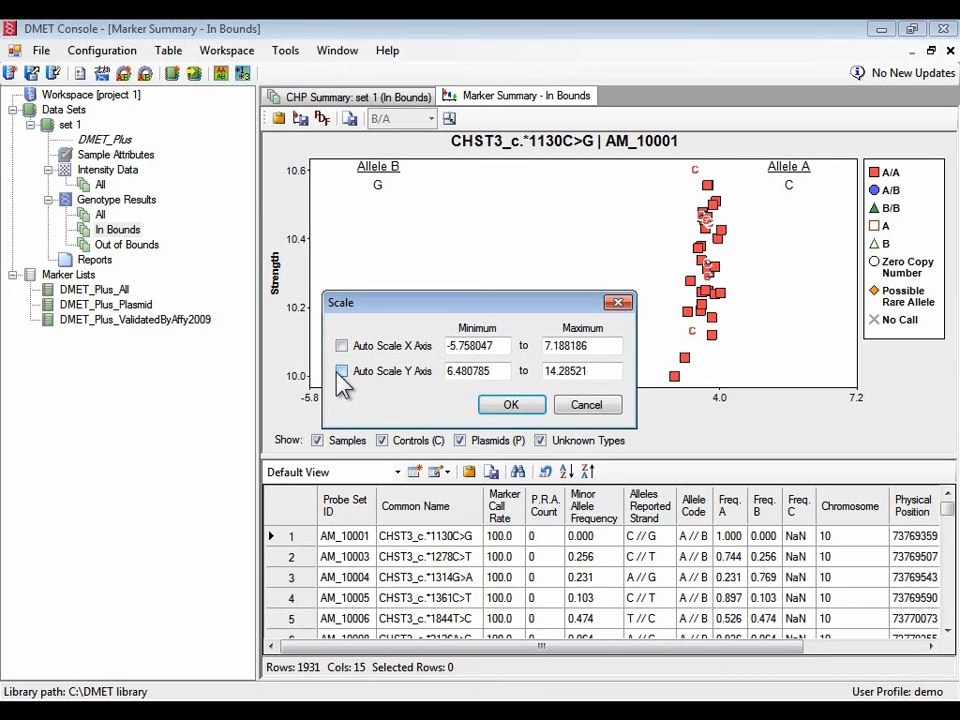
{"action": "left_click", "coordinate": [507, 404]}
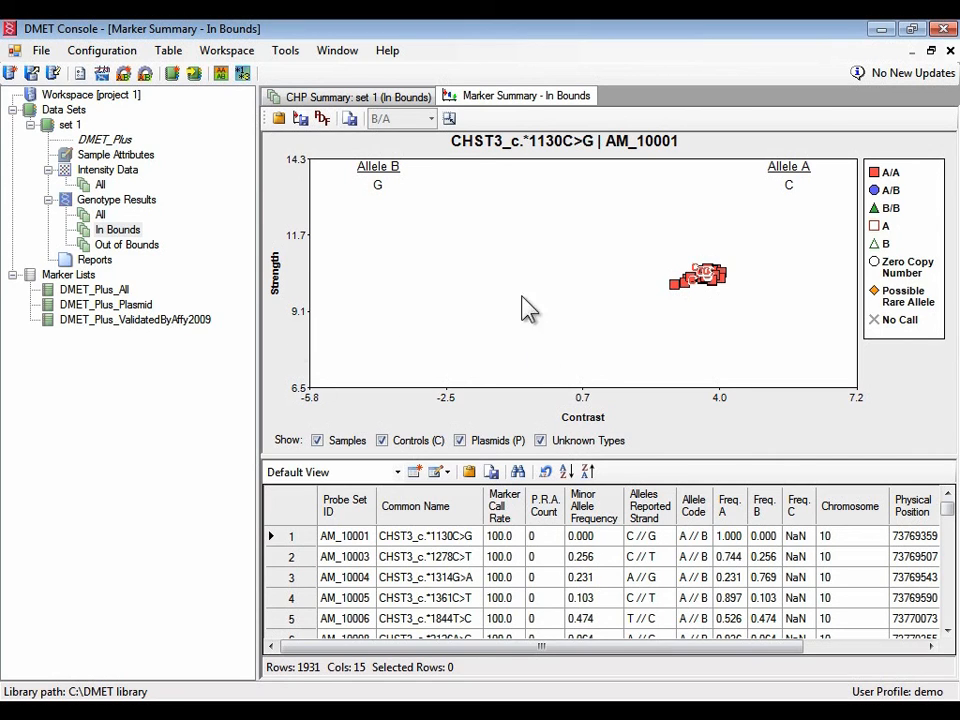
Step: Set the cluster plot's X axis range to a minimum of -7 and a maximum of 7
{"action": "left_click", "coordinate": [449, 118]}
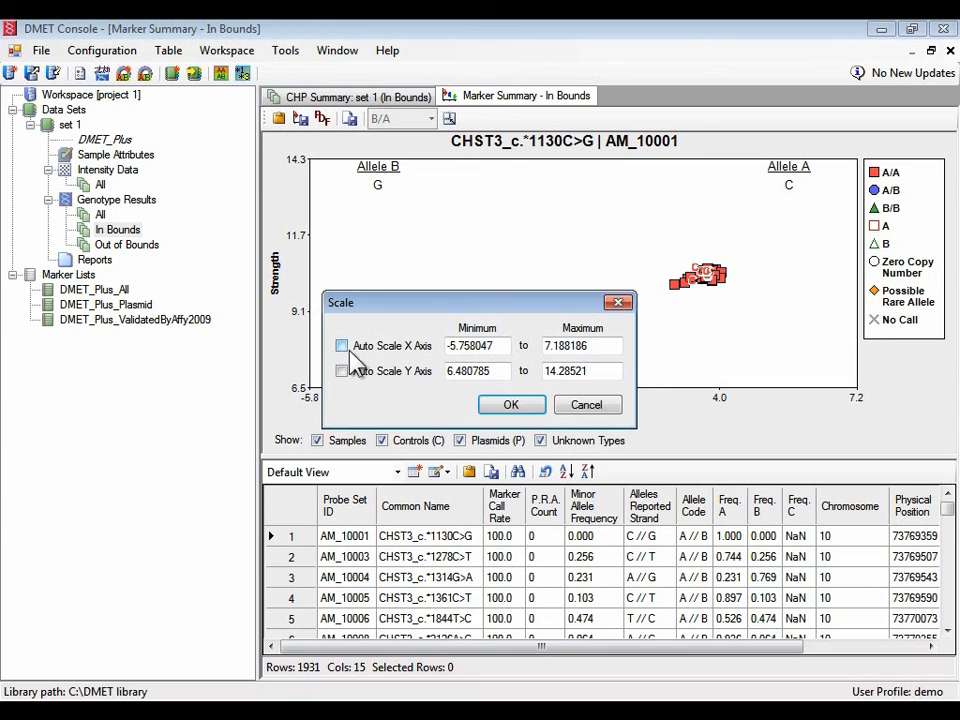
{"action": "left_click_drag", "start_coordinate": [492, 345], "coordinate": [454, 345]}
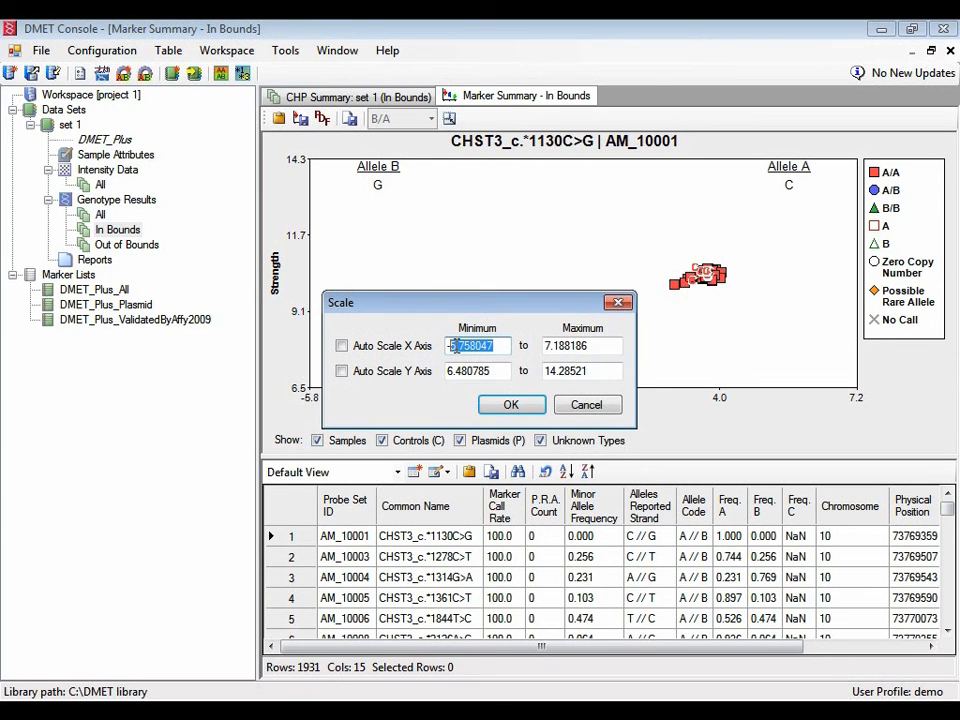
{"action": "type", "text": "7"}
{"action": "left_click_drag", "start_coordinate": [603, 345], "coordinate": [548, 345]}
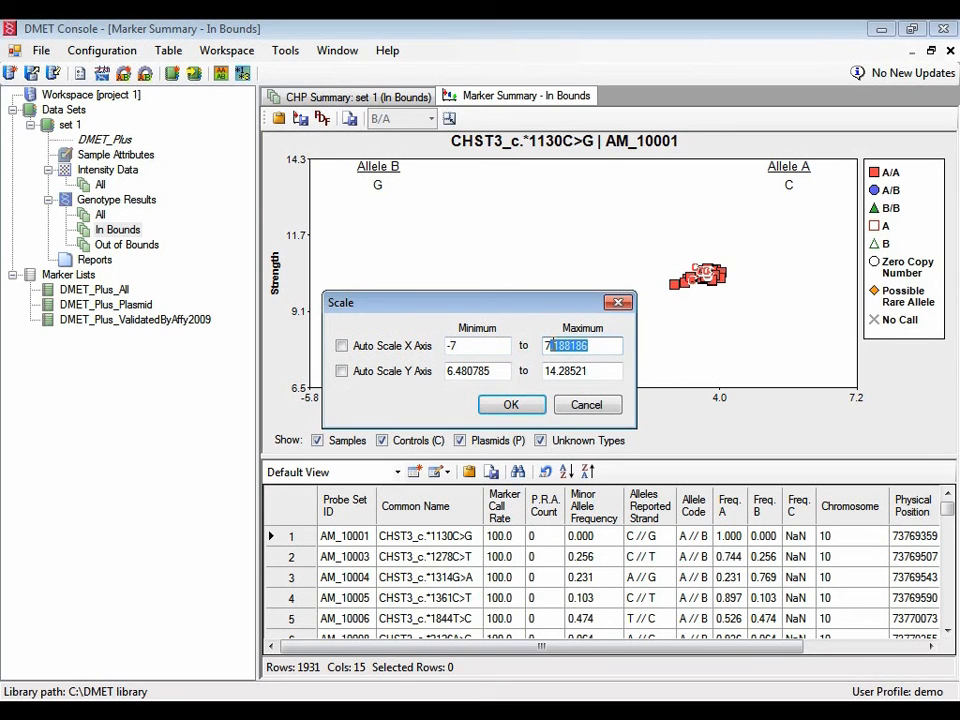
{"action": "key", "text": "BackSpace"}
{"action": "left_click", "coordinate": [530, 406]}
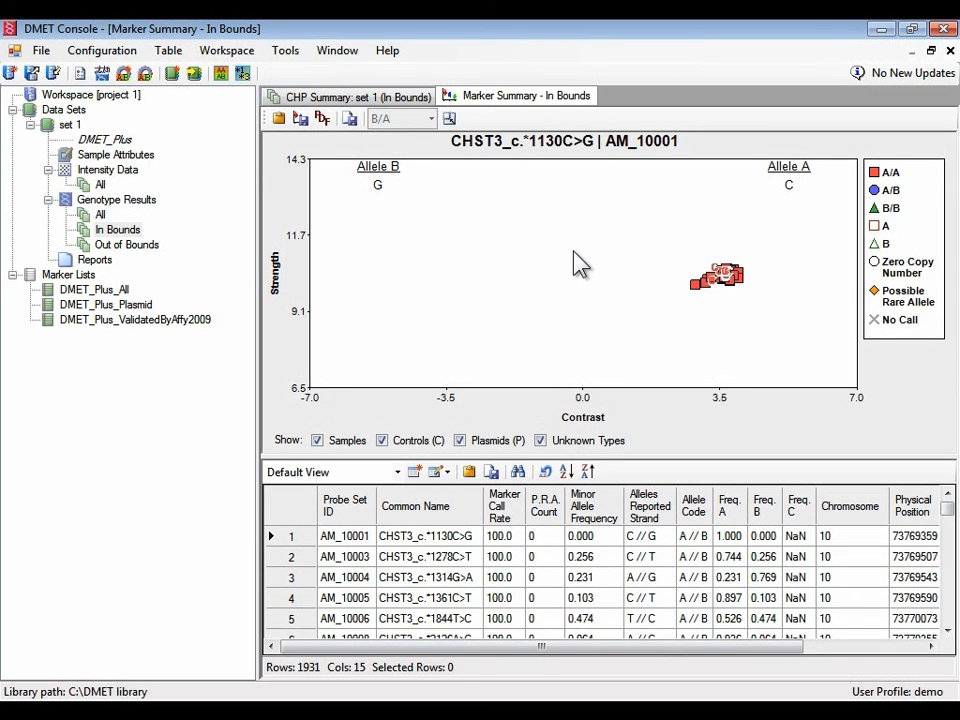
Step: Enlarge the marker table area and compare the cluster plot with Controls hidden and with Samples hidden, showing both again
{"action": "left_click_drag", "start_coordinate": [668, 461], "coordinate": [666, 431]}
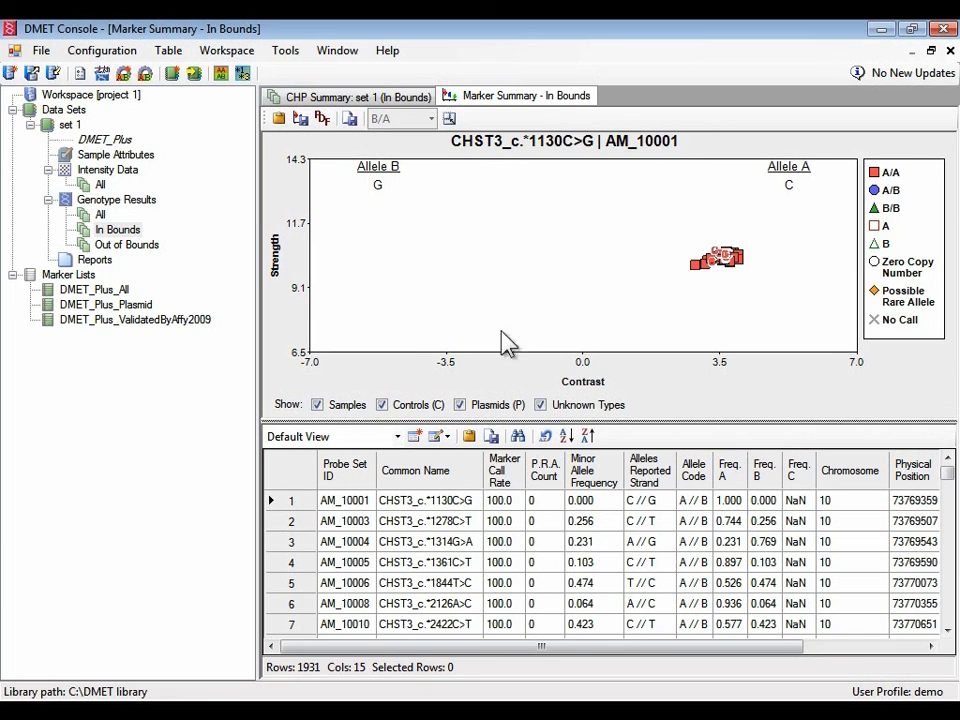
{"action": "left_click", "coordinate": [382, 404]}
{"action": "left_click", "coordinate": [382, 404]}
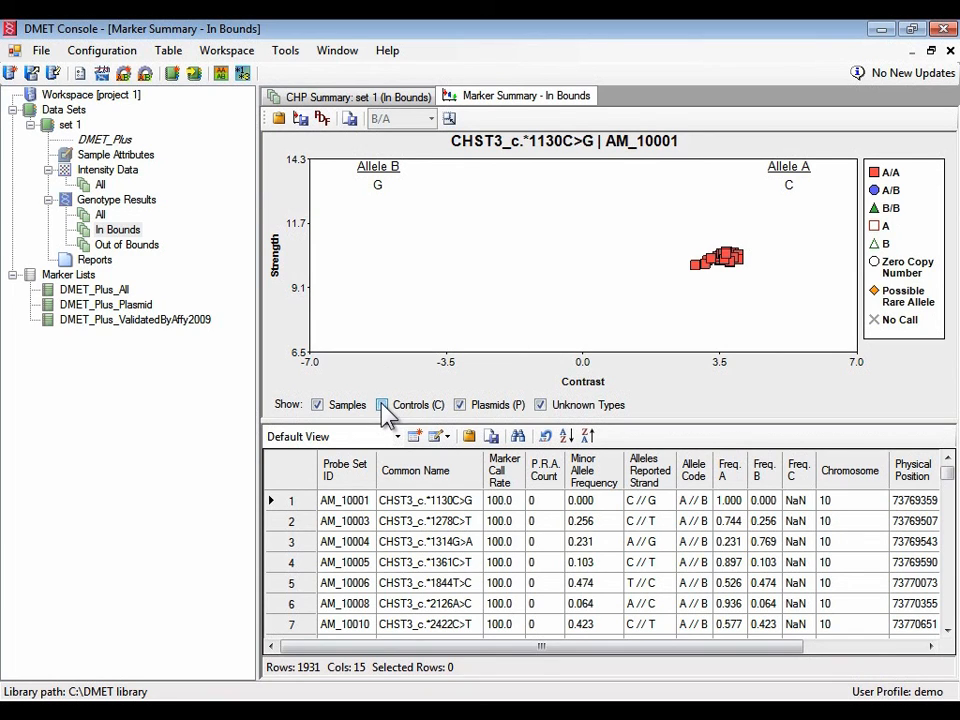
{"action": "left_click", "coordinate": [317, 404]}
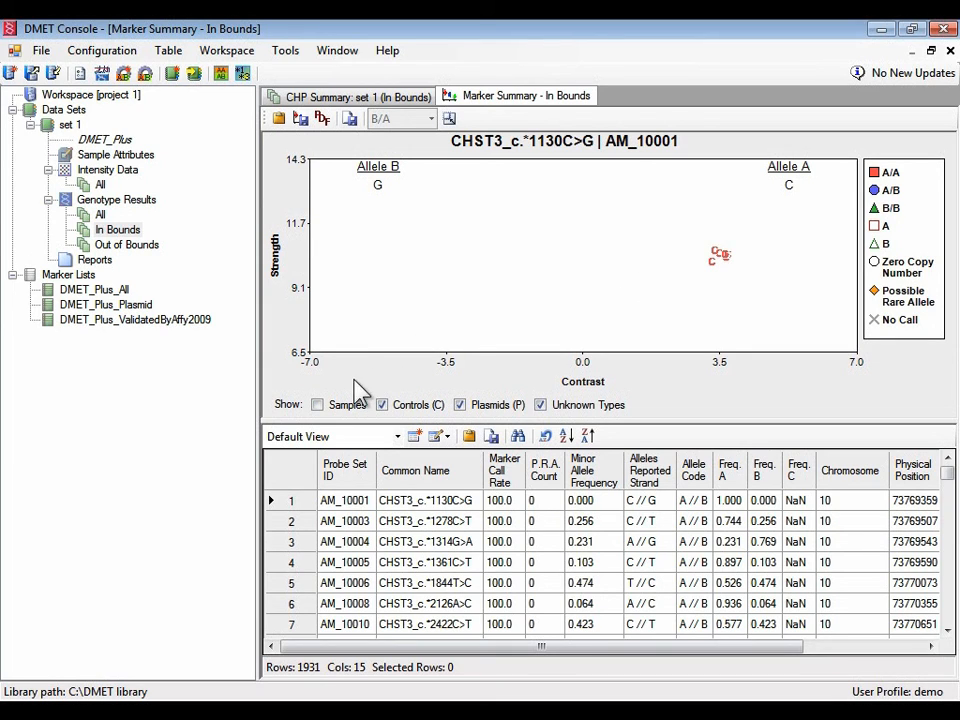
{"action": "left_click", "coordinate": [317, 404]}
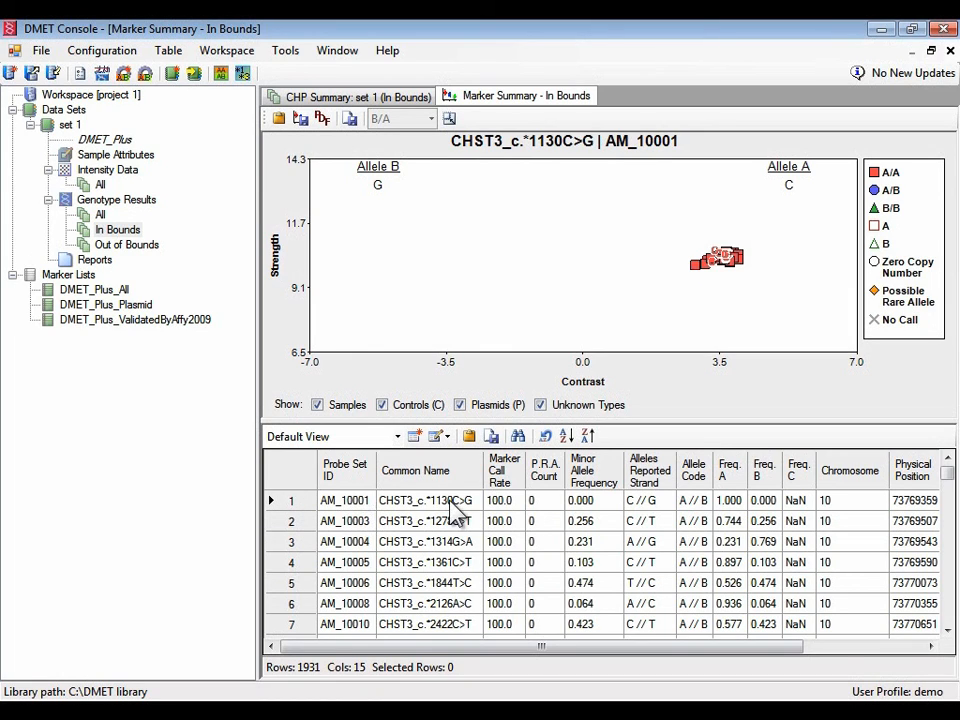
Step: Examine the cluster plots of the first seven markers, AM_10001 to AM_10010, and return to AM_10001's P.R.A. Count
{"action": "left_click", "coordinate": [305, 507]}
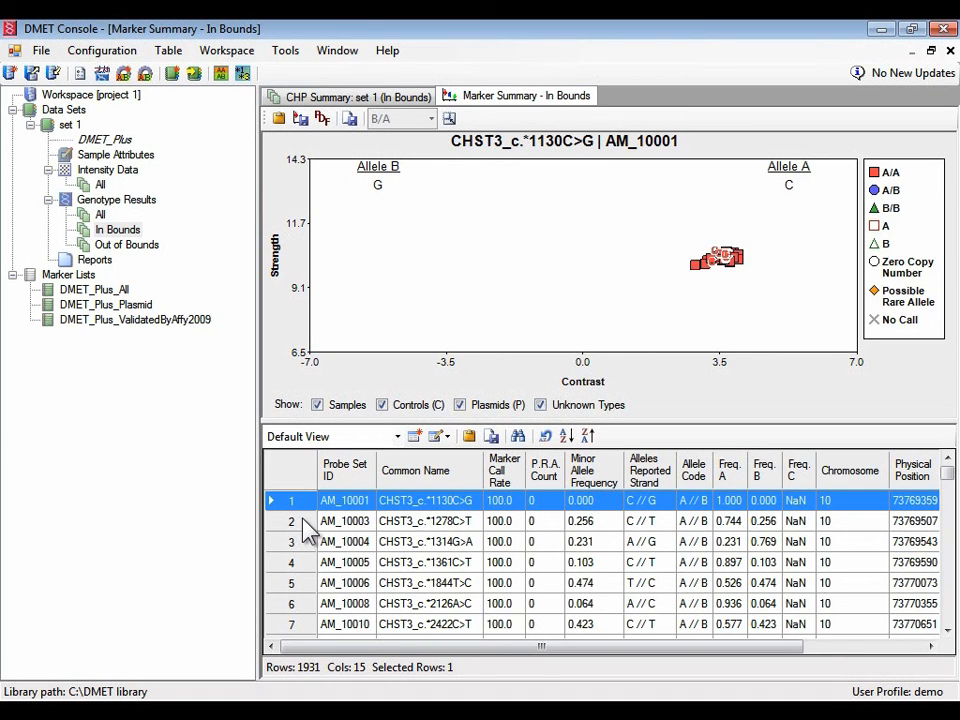
{"action": "left_click", "coordinate": [308, 522]}
{"action": "left_click", "coordinate": [303, 545]}
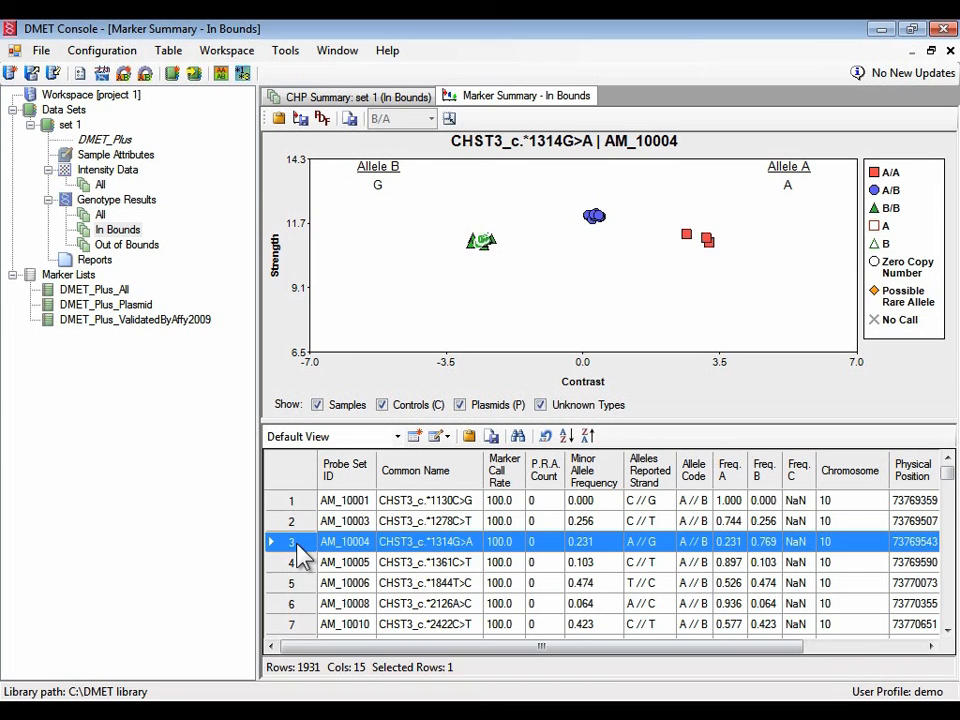
{"action": "left_click", "coordinate": [307, 563]}
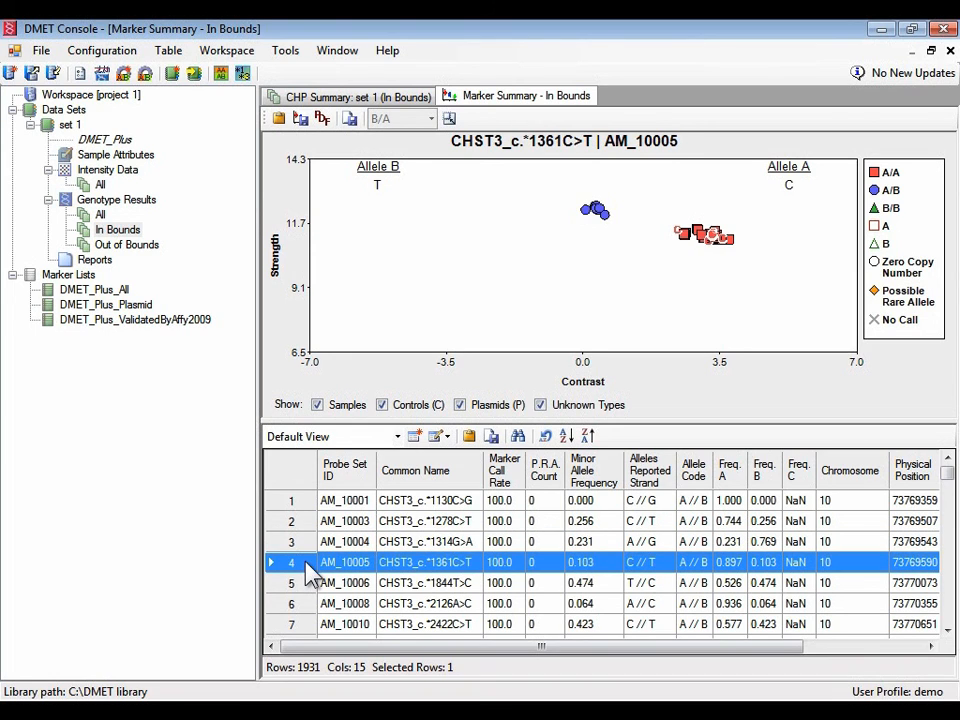
{"action": "left_click", "coordinate": [308, 585]}
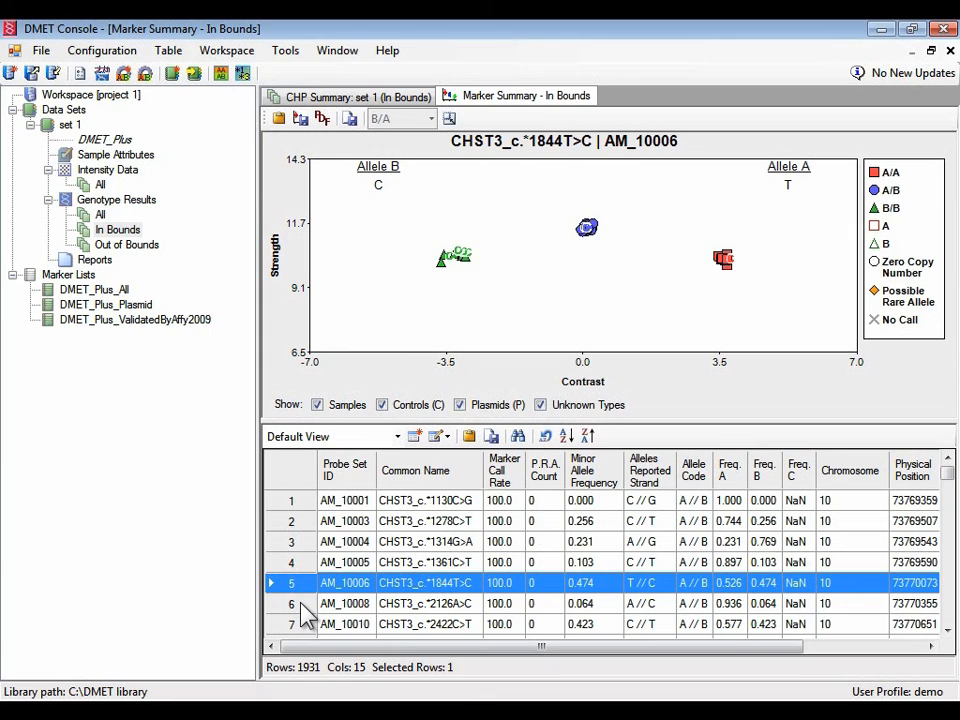
{"action": "left_click", "coordinate": [307, 606]}
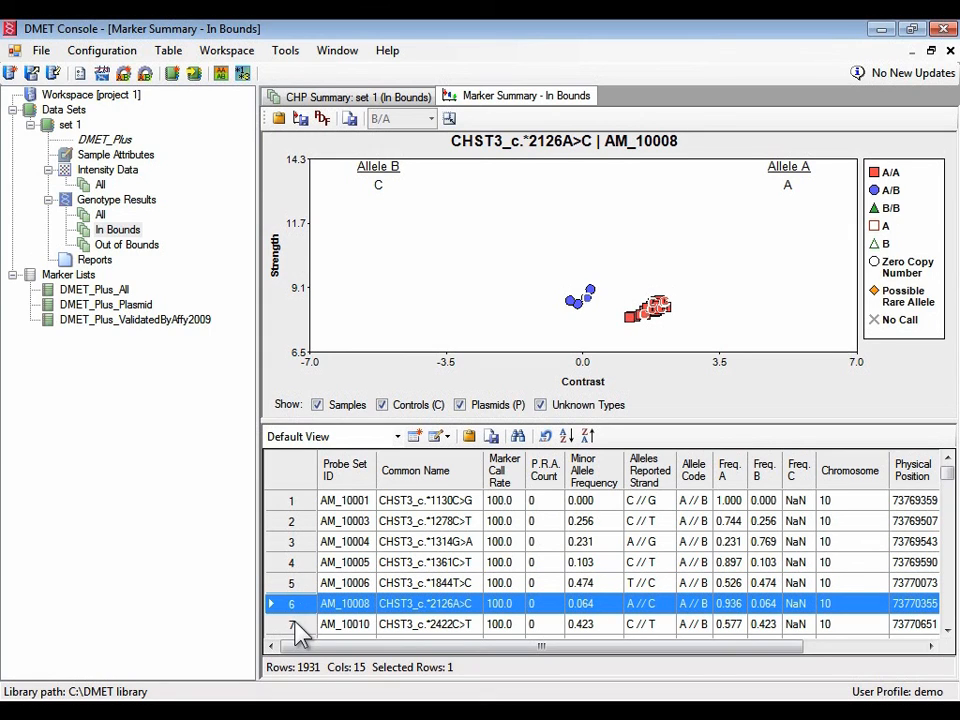
{"action": "left_click", "coordinate": [300, 625]}
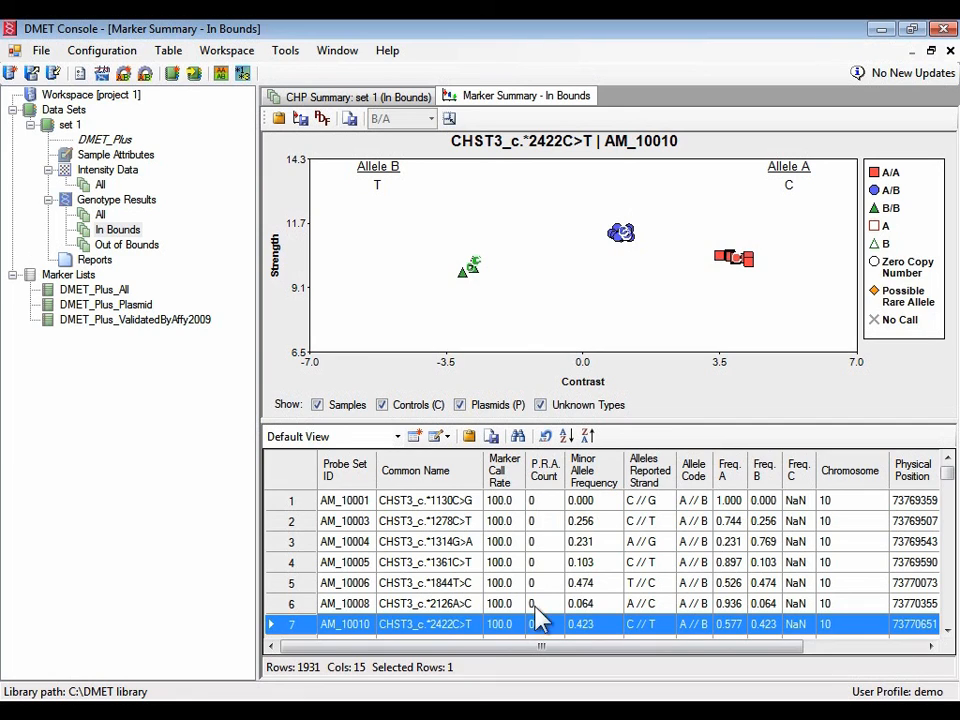
{"action": "left_click", "coordinate": [538, 505]}
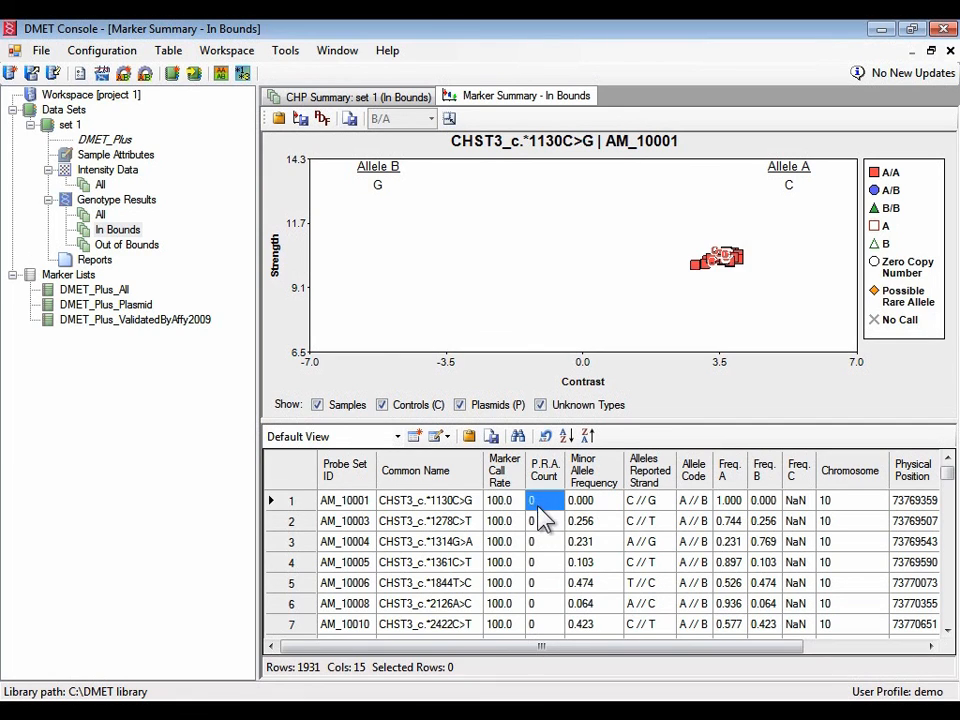
Step: Sort the marker table by P.R.A. Count in descending order
{"action": "left_click", "coordinate": [540, 520]}
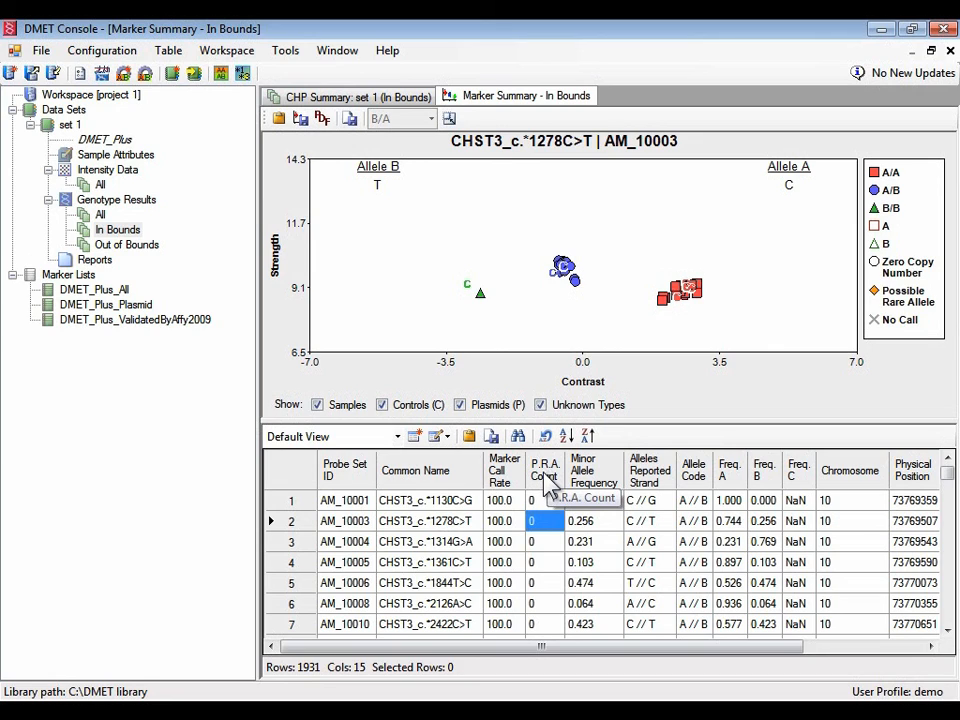
{"action": "left_click", "coordinate": [547, 482]}
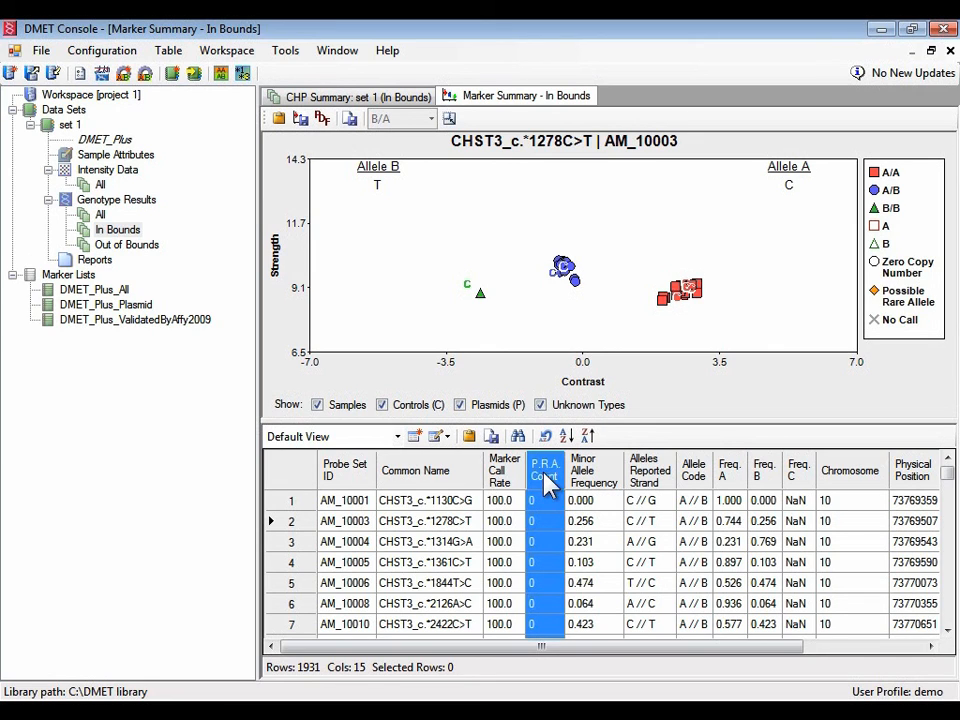
{"action": "left_click", "coordinate": [588, 437]}
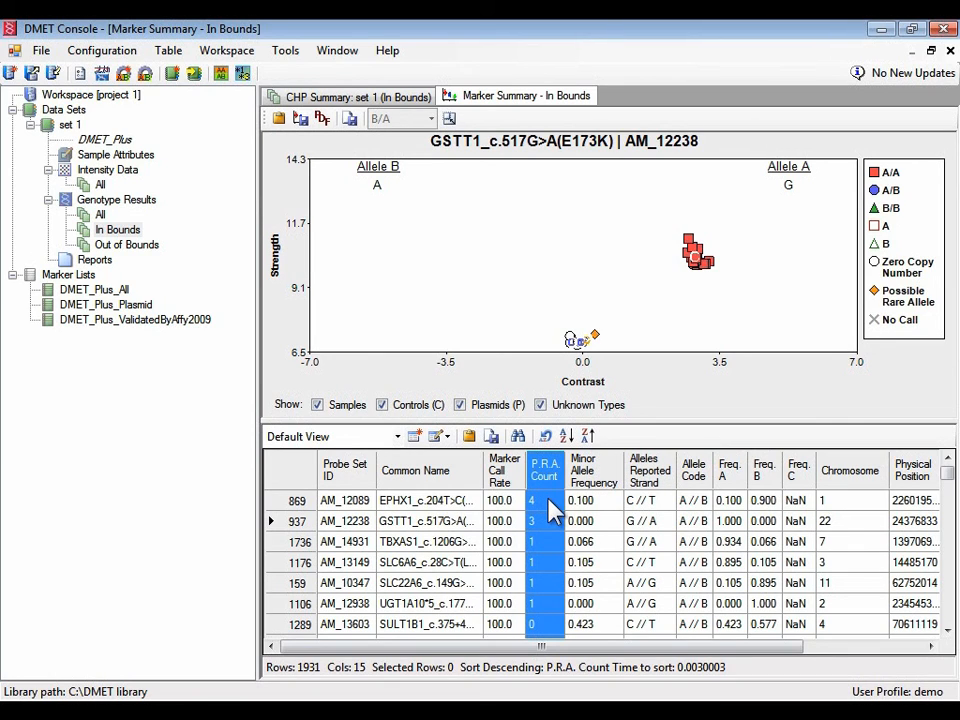
Step: Display marker AM_12089's cluster plot and compare it with Controls hidden, showing the Controls again
{"action": "left_click", "coordinate": [298, 502]}
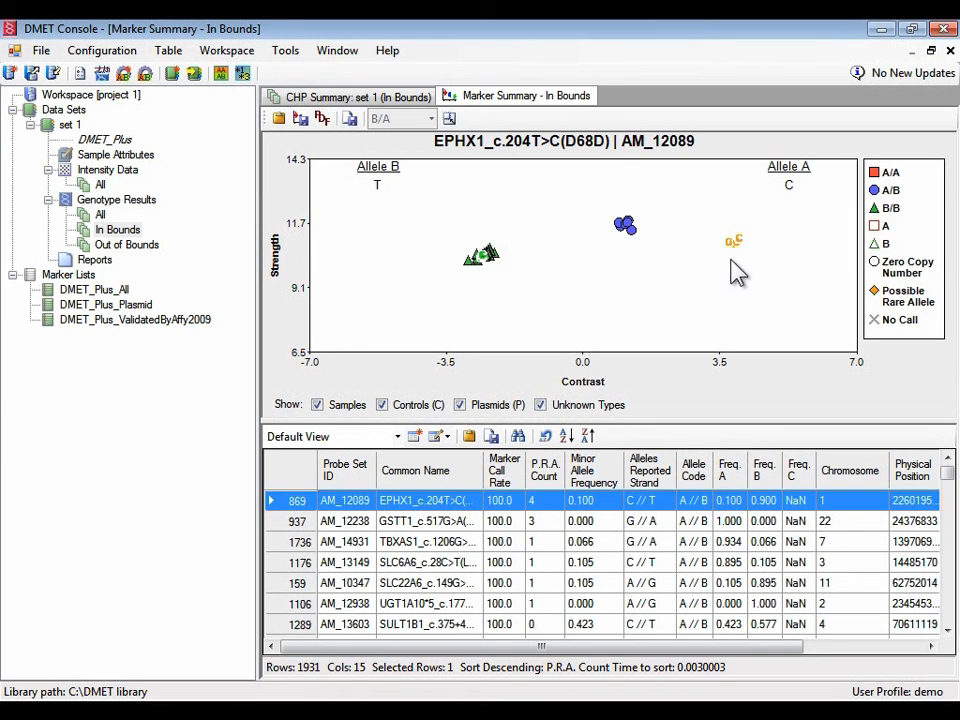
{"action": "left_click", "coordinate": [382, 405]}
{"action": "left_click", "coordinate": [382, 405]}
Step: Examine the cluster plots of AM_14931, AM_13149, AM_10347 and AM_12938, and return to AM_14931
{"action": "left_click", "coordinate": [543, 541]}
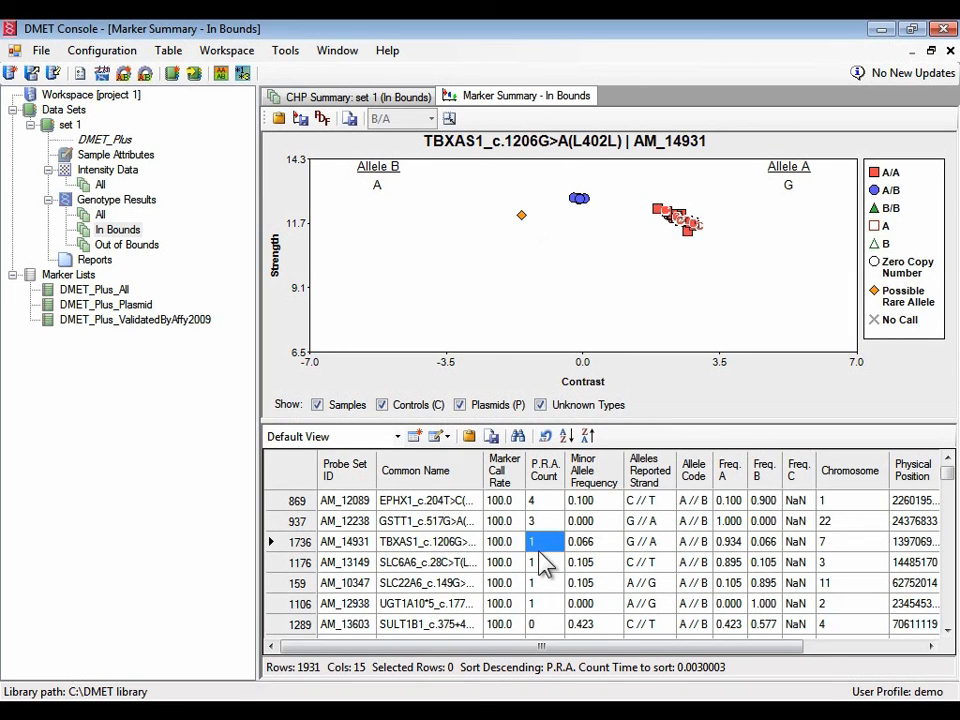
{"action": "left_click", "coordinate": [541, 566]}
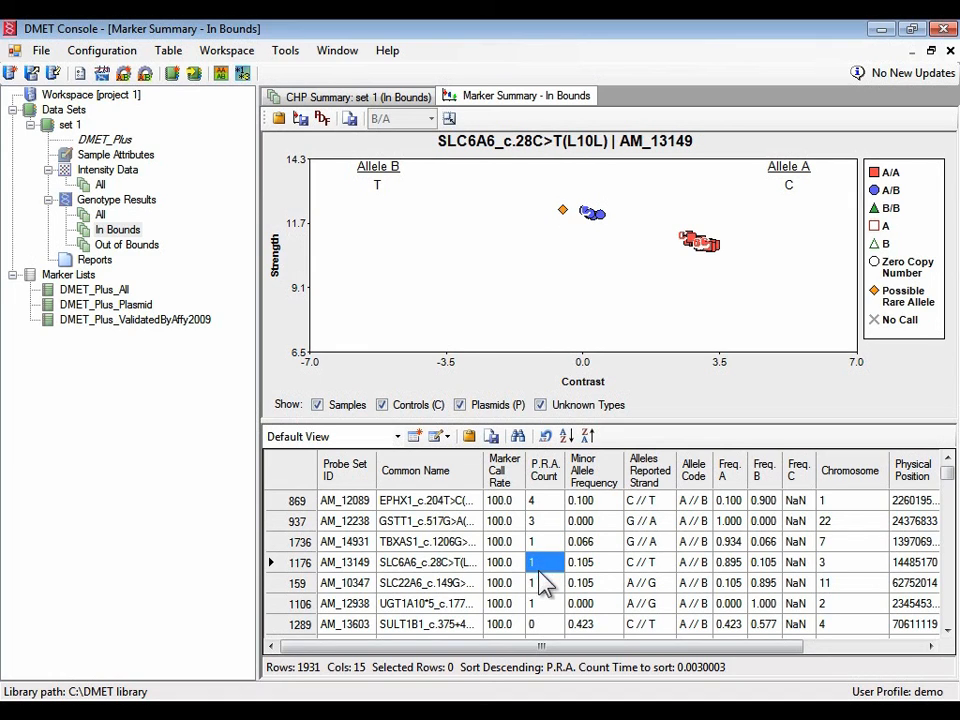
{"action": "left_click", "coordinate": [540, 585]}
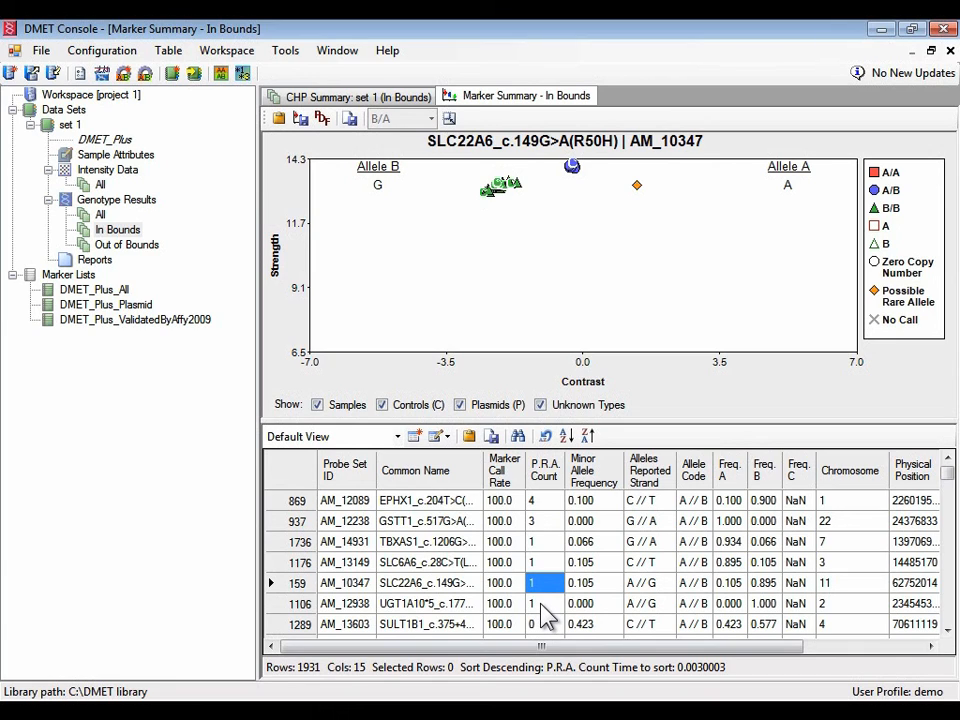
{"action": "left_click", "coordinate": [544, 606]}
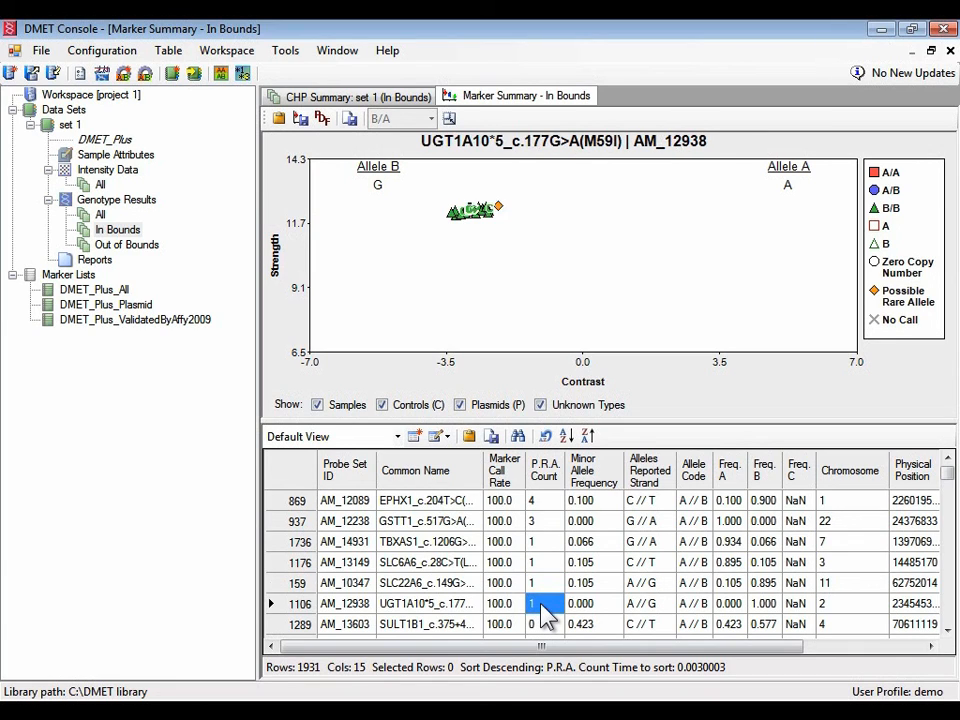
{"action": "left_click", "coordinate": [537, 541]}
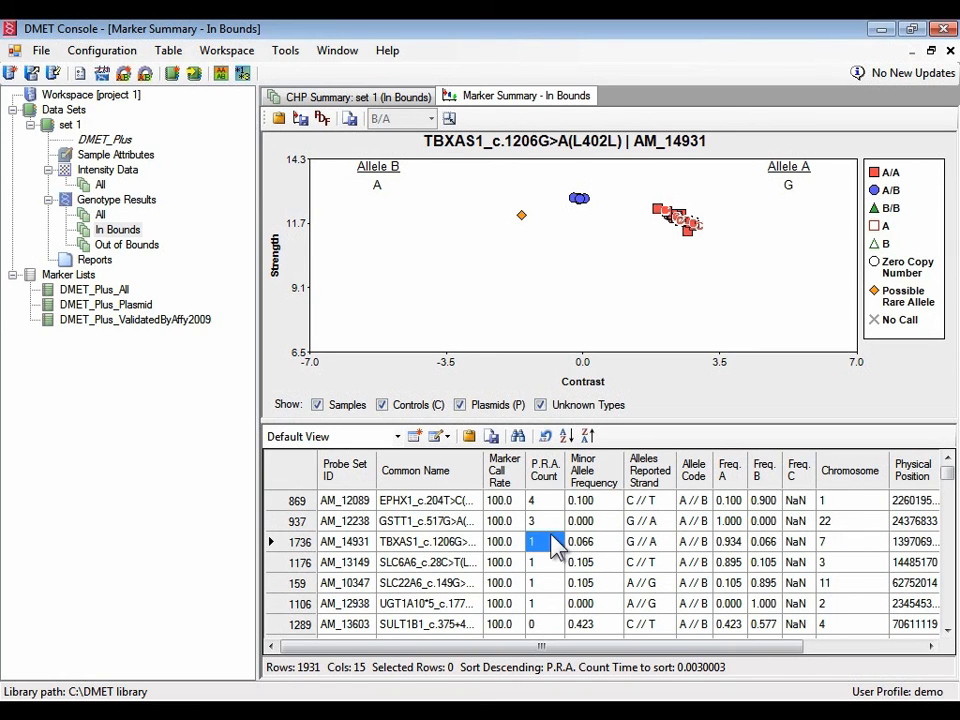
Step: Reset the marker table's sort order and examine the rows and cluster plots of AM_10001 and AM_10003
{"action": "left_click", "coordinate": [546, 437]}
{"action": "left_click", "coordinate": [298, 502]}
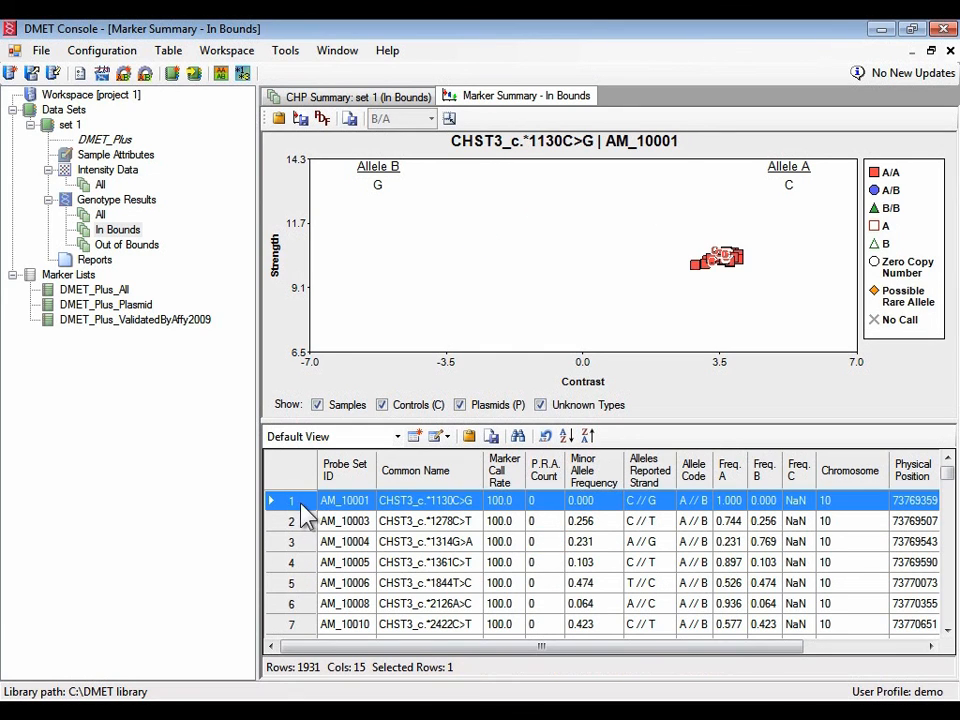
{"action": "left_click", "coordinate": [300, 522]}
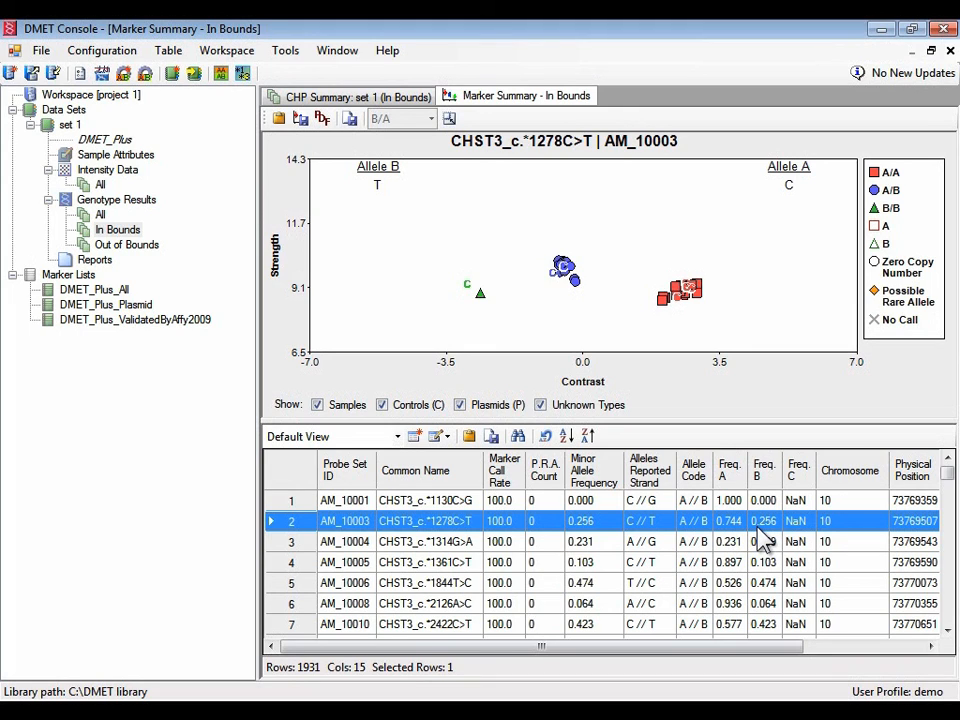
Step: Widen the Allele Code column, sort the markers by it in descending order, and display a three-allele marker's cluster plot
{"action": "left_click", "coordinate": [800, 480]}
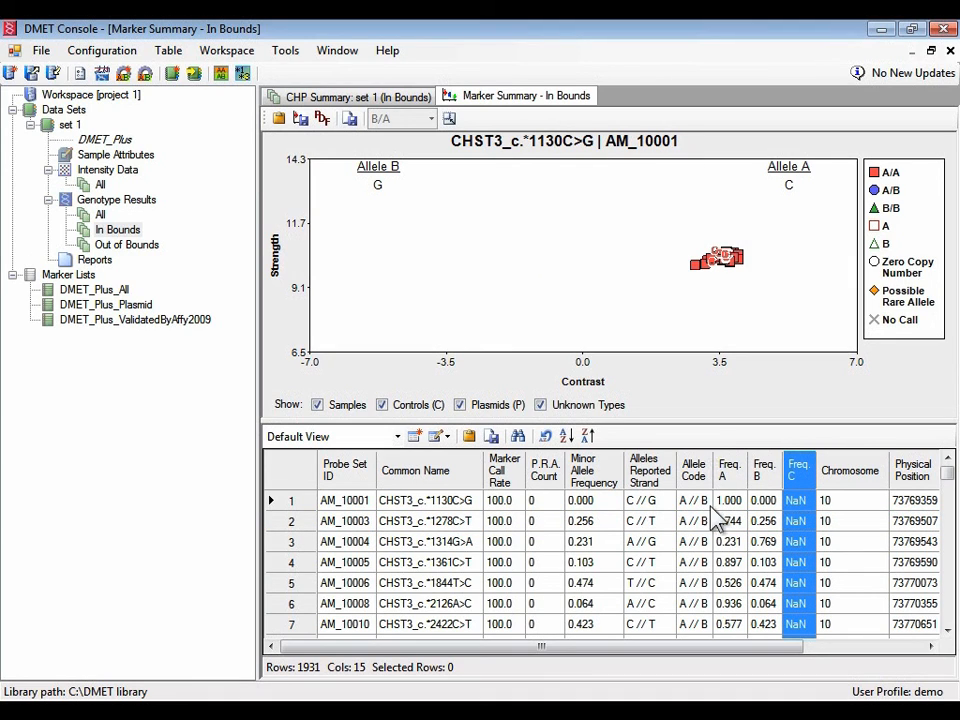
{"action": "left_click_drag", "start_coordinate": [712, 478], "coordinate": [738, 478]}
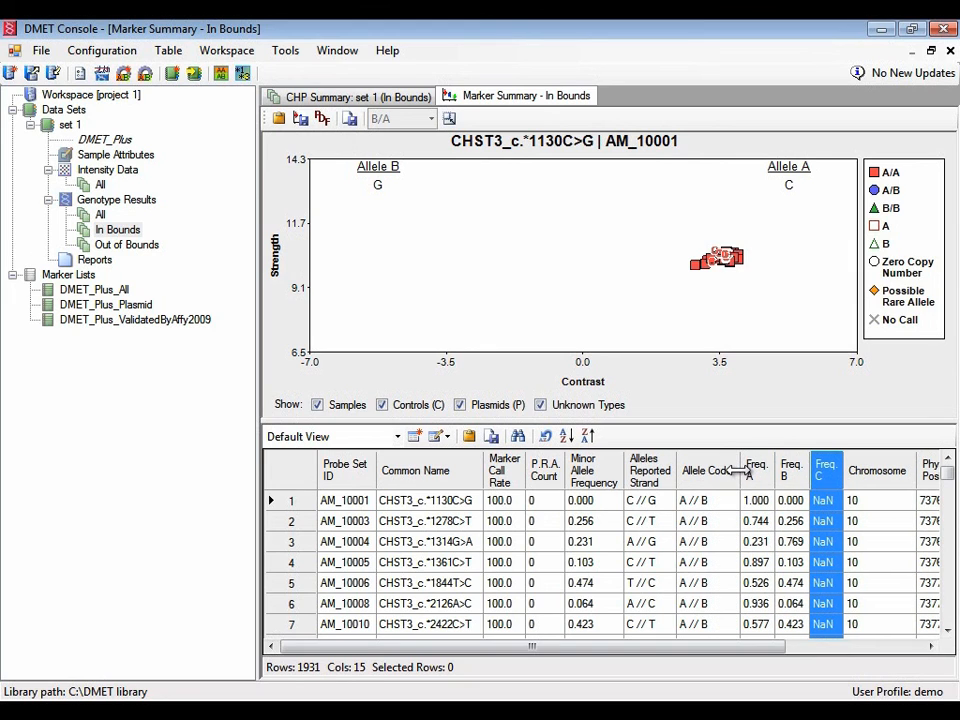
{"action": "left_click", "coordinate": [708, 476]}
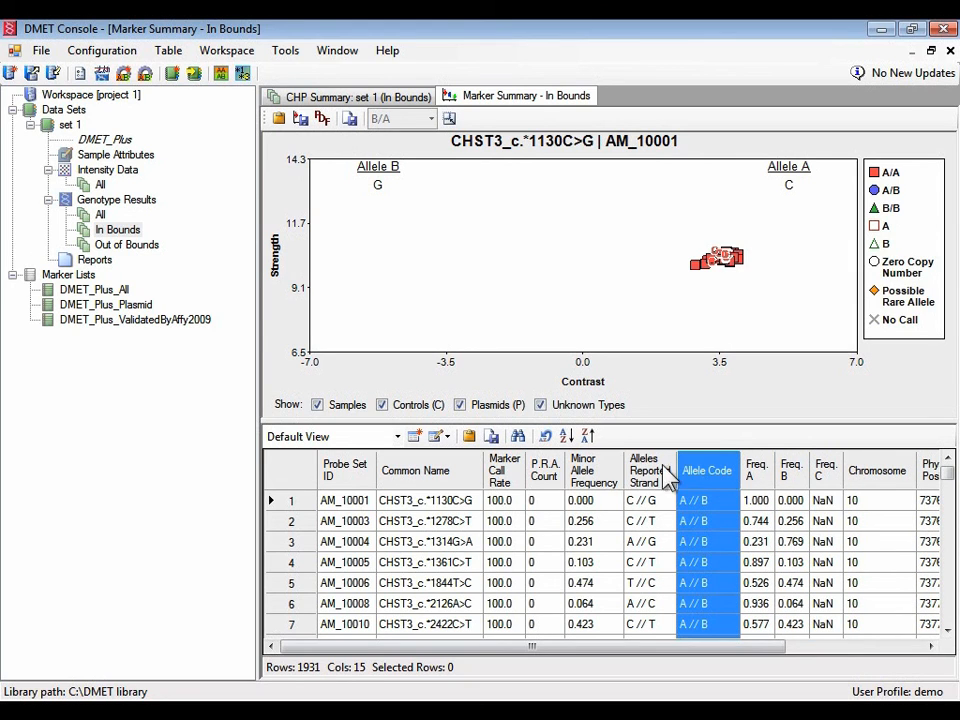
{"action": "left_click", "coordinate": [587, 436]}
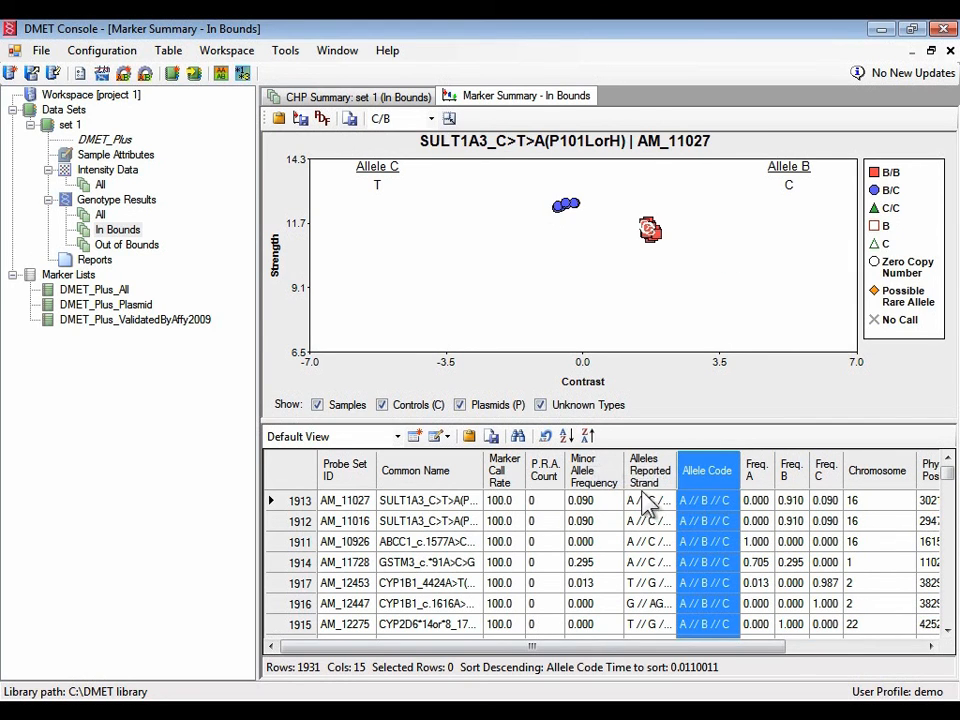
{"action": "left_click", "coordinate": [719, 505]}
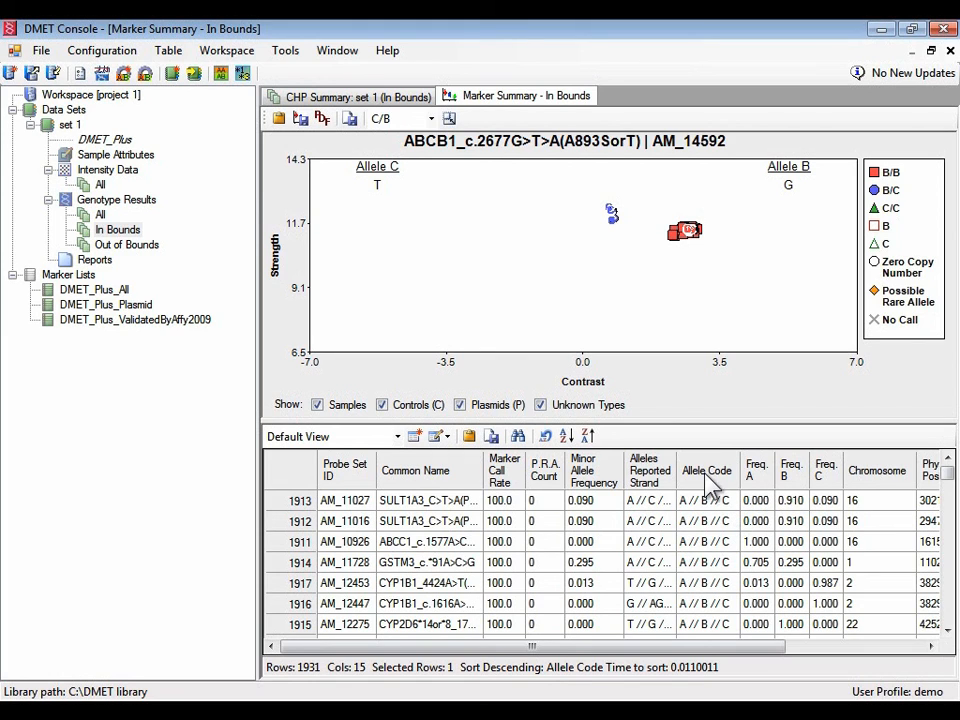
Step: Reset the table's sort order and review marker AM_10003's row across to the Type column
{"action": "left_click", "coordinate": [545, 437]}
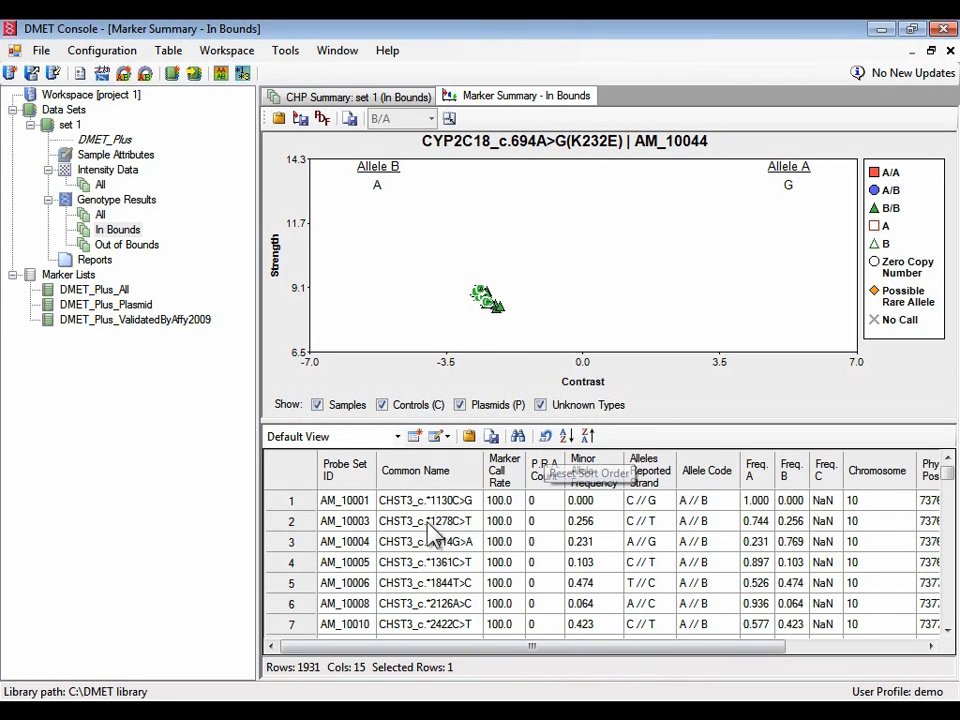
{"action": "left_click", "coordinate": [292, 522]}
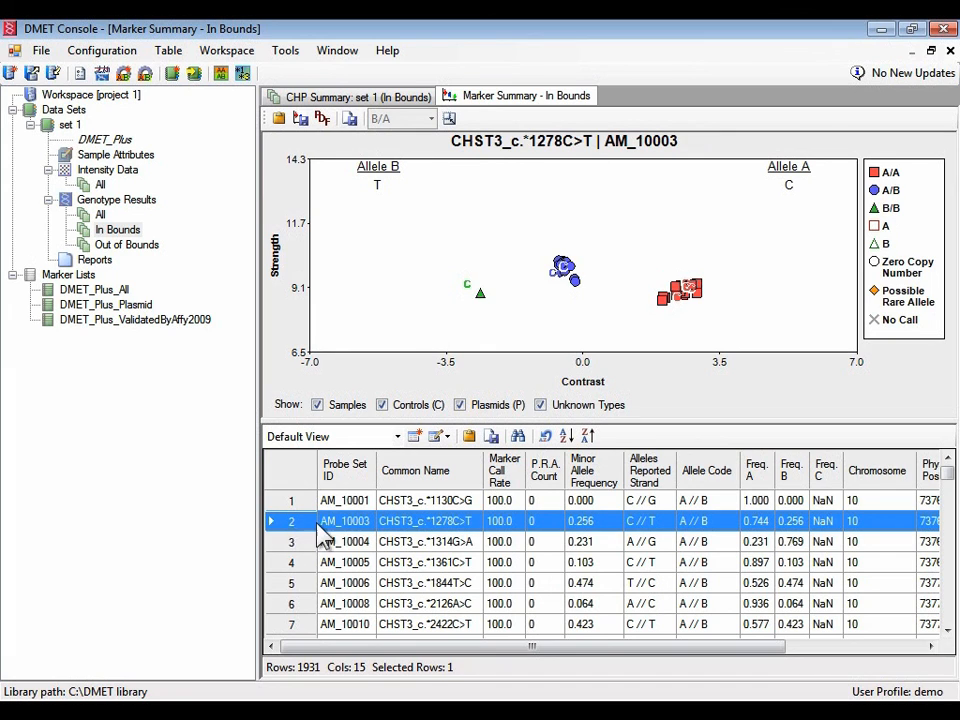
{"action": "left_click_drag", "start_coordinate": [740, 655], "coordinate": [911, 658]}
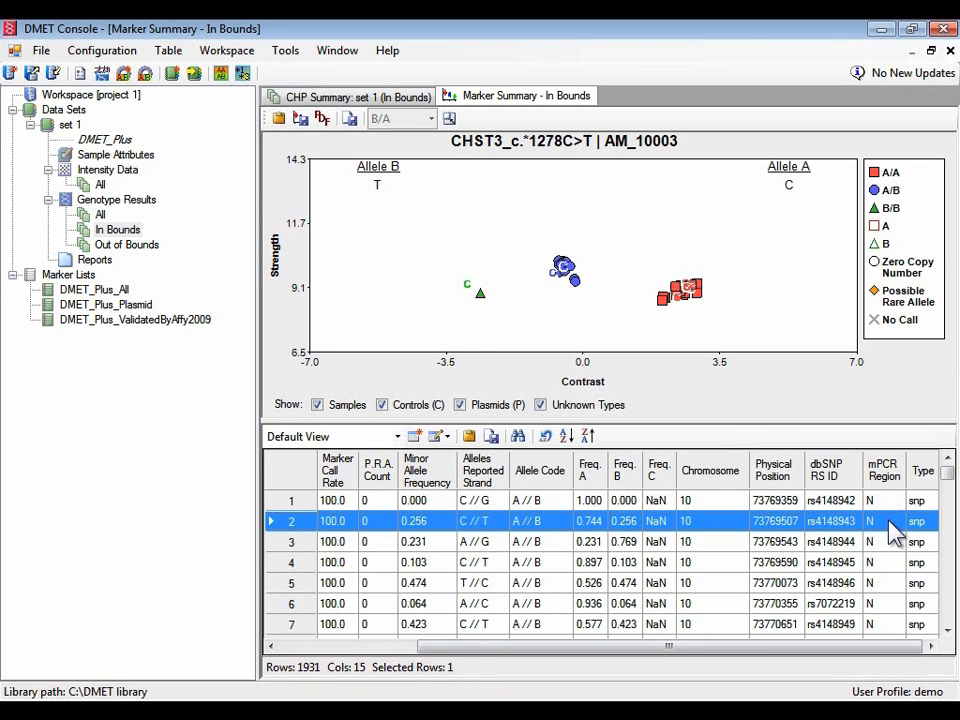
Step: Enlarge the marker table area and sort the markers by mPCR Region in descending order
{"action": "left_click_drag", "start_coordinate": [885, 420], "coordinate": [887, 382]}
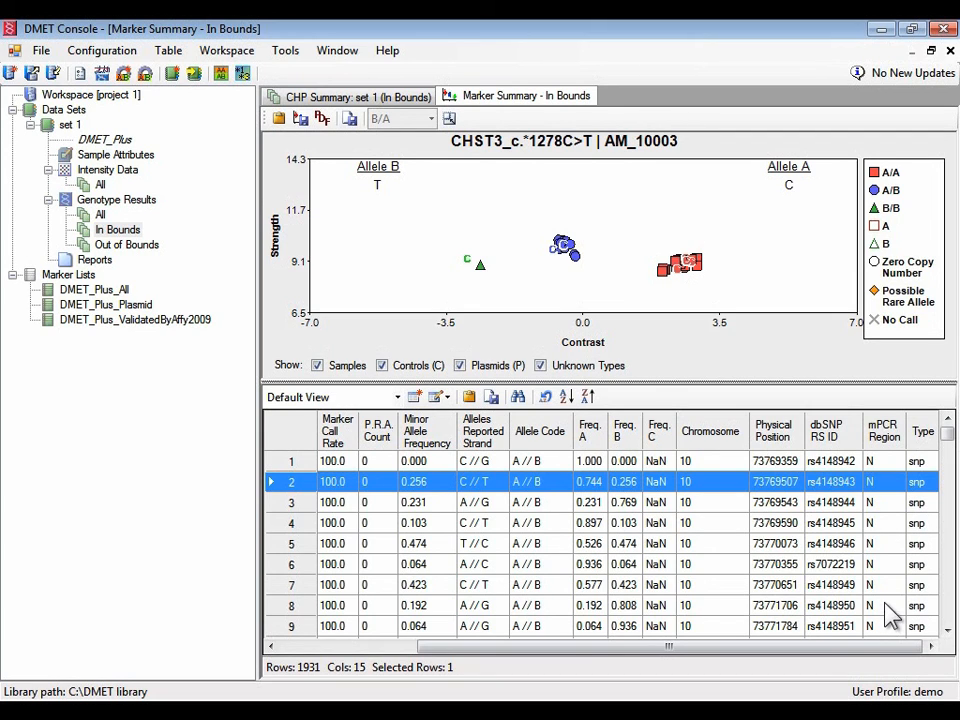
{"action": "left_click", "coordinate": [886, 431]}
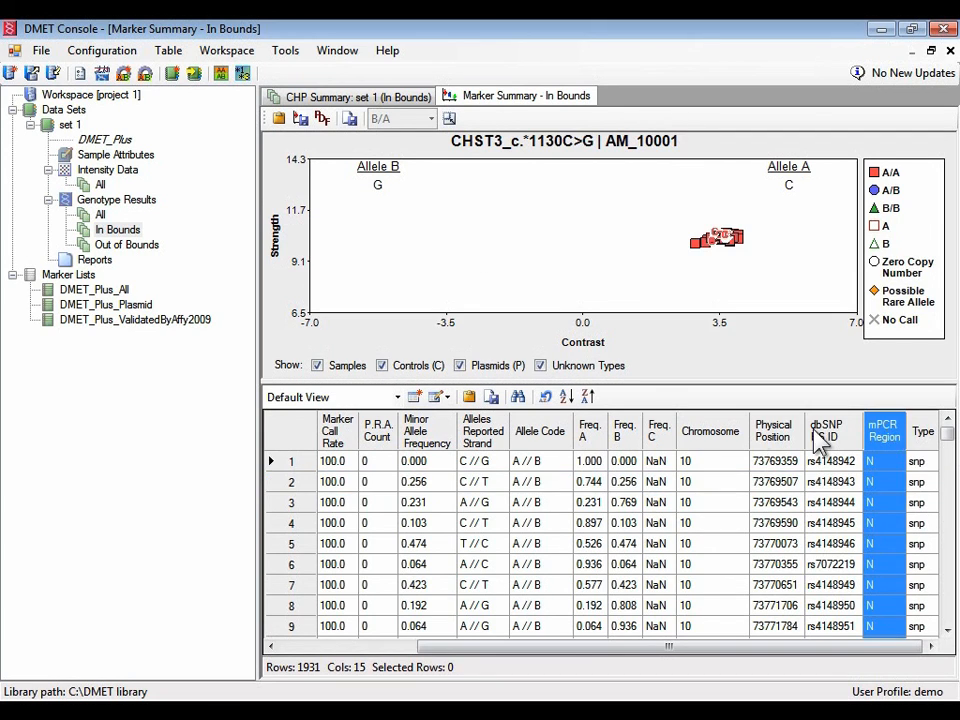
{"action": "left_click", "coordinate": [588, 396]}
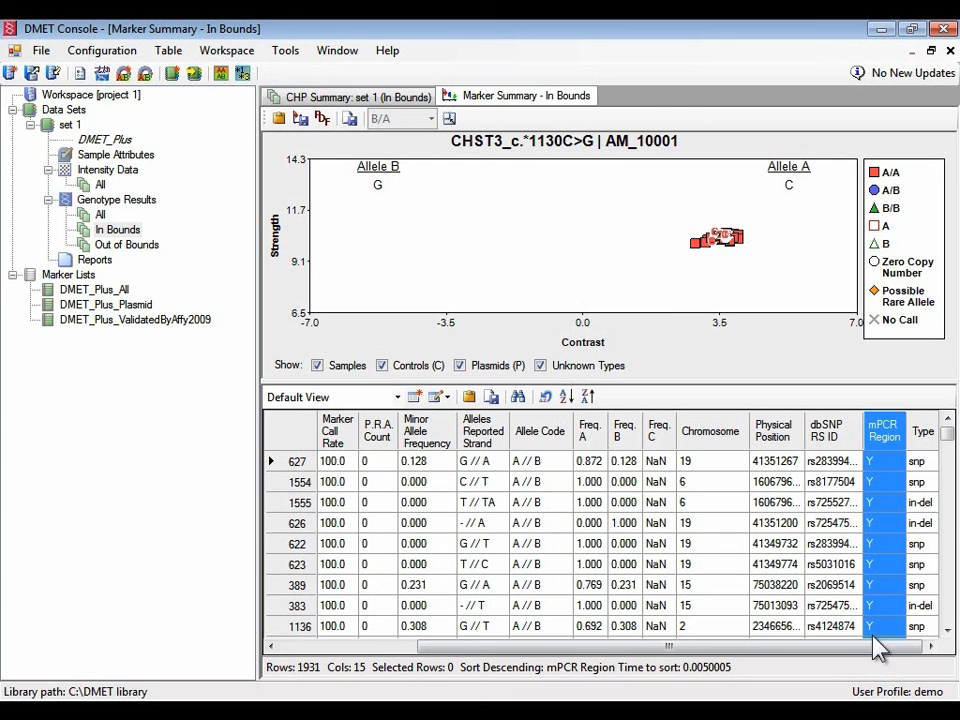
Step: Temporarily expand the marker table to review the mPCR region markers and their columns, and restore the cluster plot's height
{"action": "left_click_drag", "start_coordinate": [827, 385], "coordinate": [821, 214]}
{"action": "left_click_drag", "start_coordinate": [786, 651], "coordinate": [650, 651]}
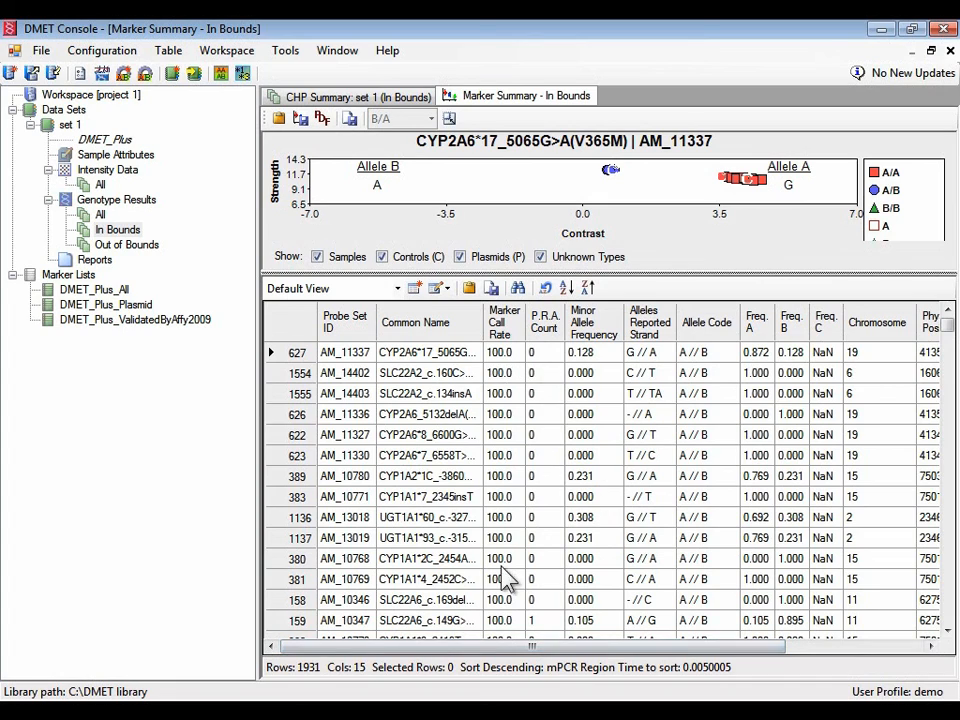
{"action": "mouse_move", "coordinate": [951, 340]}
{"action": "left_mouse_down"}
{"action": "mouse_move", "coordinate": [951, 352]}
{"action": "mouse_move", "coordinate": [949, 315]}
{"action": "left_mouse_up"}
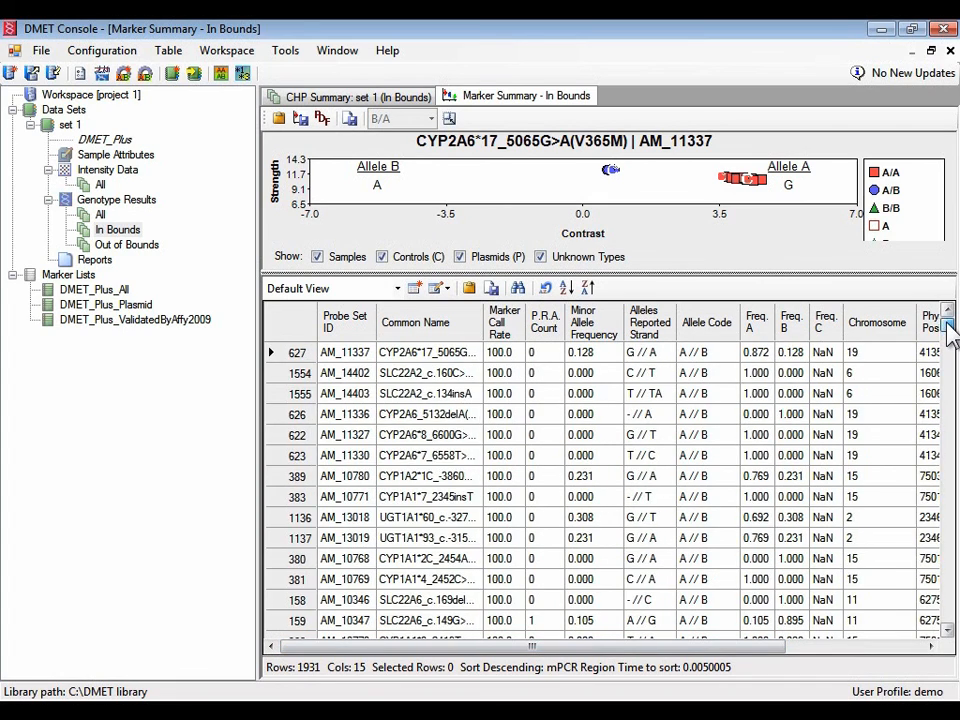
{"action": "left_click_drag", "start_coordinate": [767, 649], "coordinate": [923, 654]}
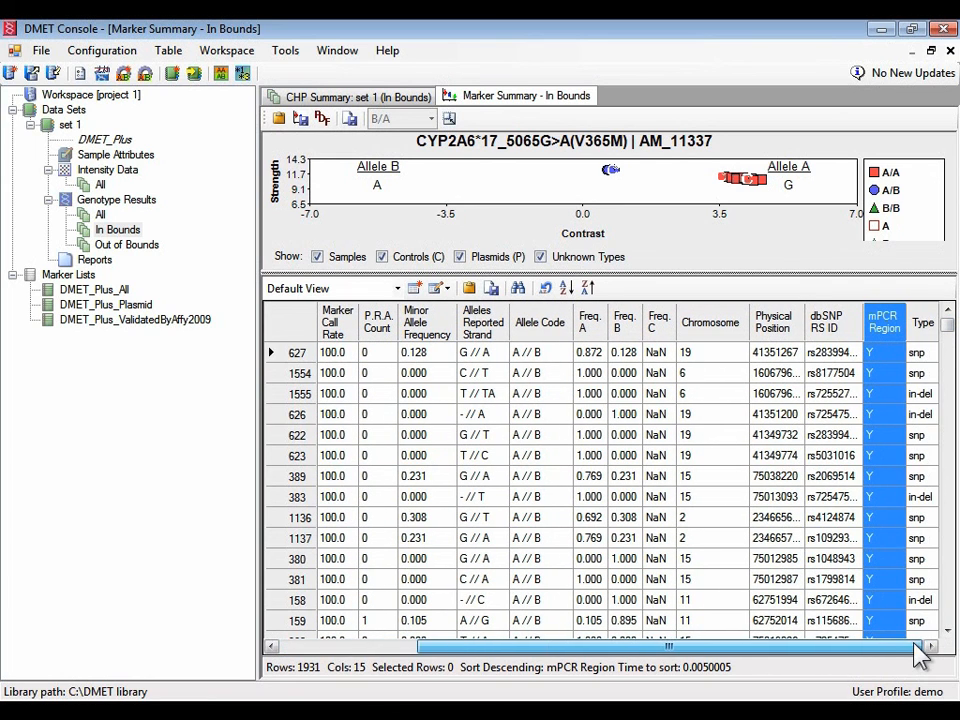
{"action": "left_click_drag", "start_coordinate": [802, 273], "coordinate": [800, 424]}
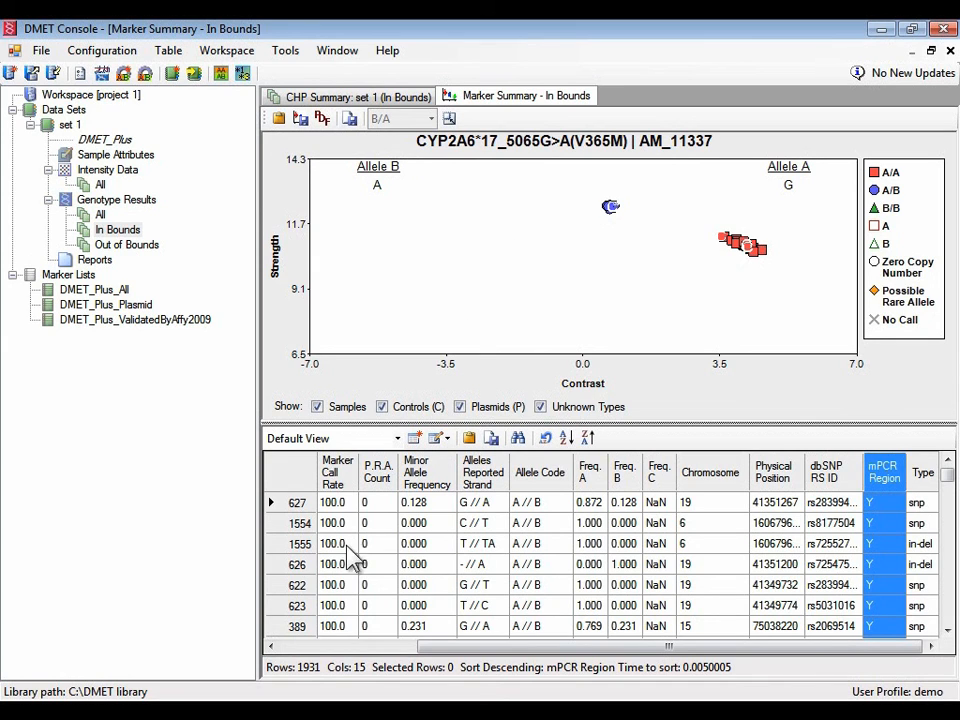
Step: Check the available table views while keeping Default View, and select the three marker rows AM_14402 through AM_11336
{"action": "left_click_drag", "start_coordinate": [340, 422], "coordinate": [345, 405]}
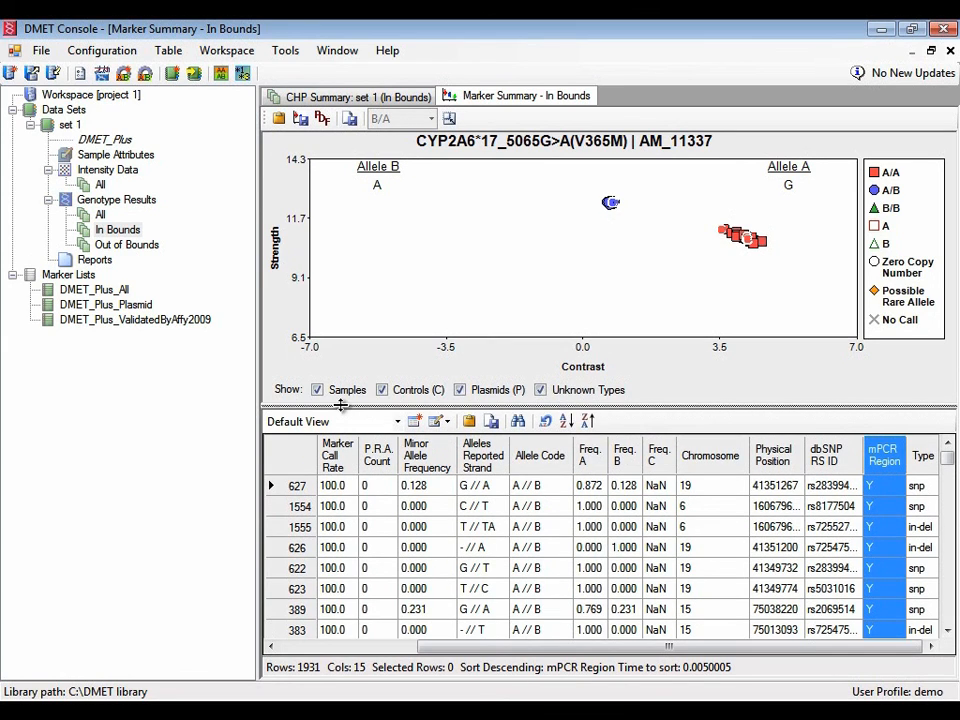
{"action": "left_click", "coordinate": [398, 421]}
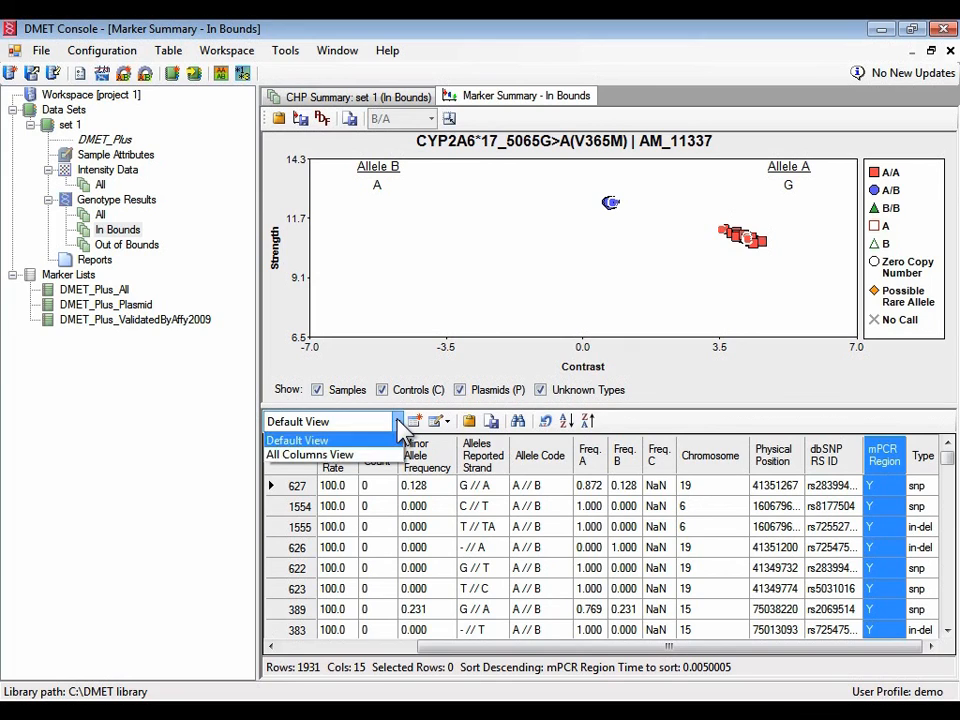
{"action": "left_click", "coordinate": [399, 425]}
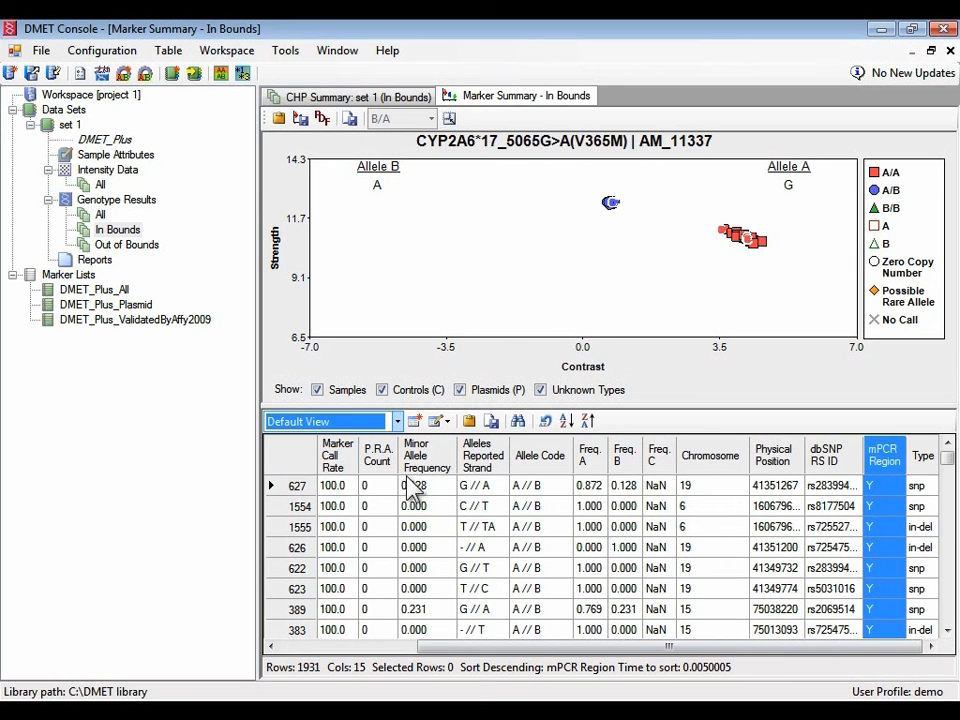
{"action": "left_click", "coordinate": [290, 456]}
{"action": "left_click_drag", "start_coordinate": [287, 508], "coordinate": [288, 548]}
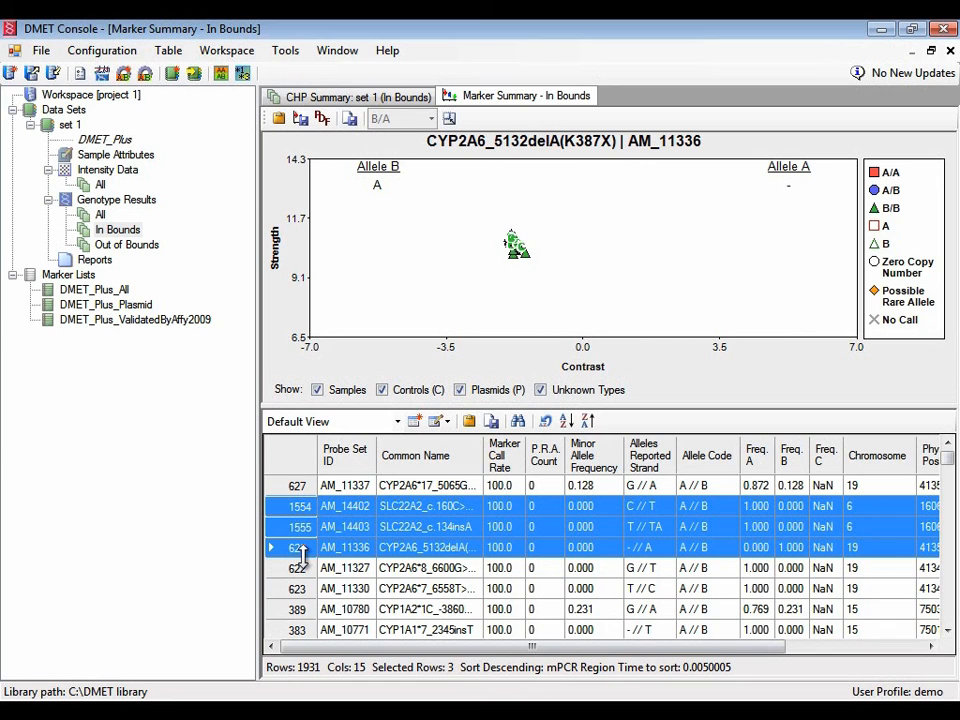
Step: Widen the Common Name column to fit the full names and sort the markers by it in ascending order
{"action": "left_click_drag", "start_coordinate": [485, 452], "coordinate": [556, 452]}
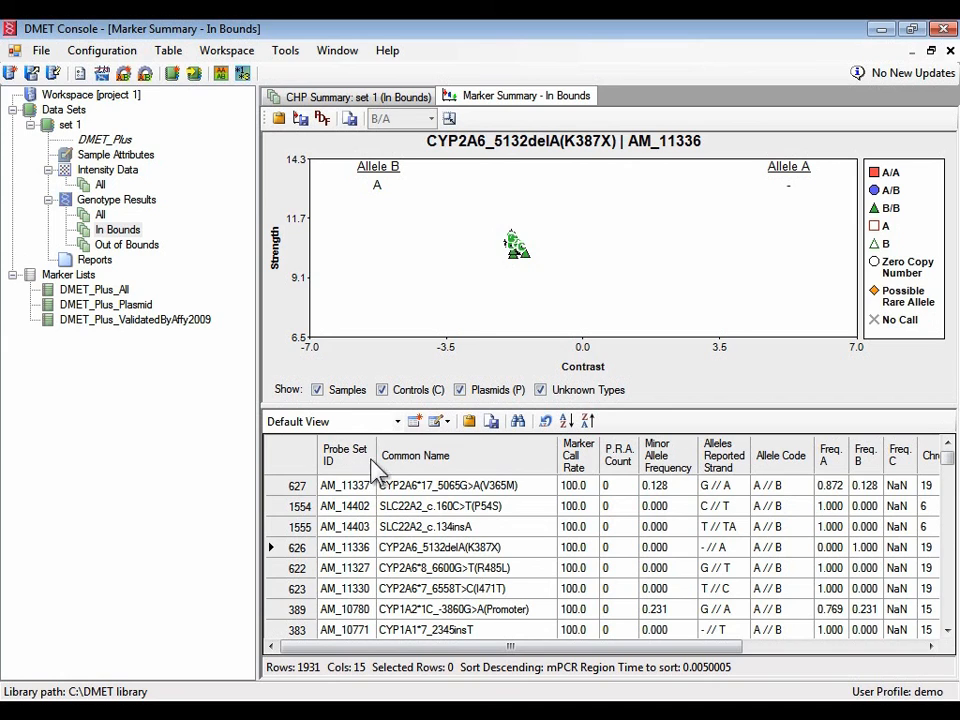
{"action": "left_click", "coordinate": [400, 455]}
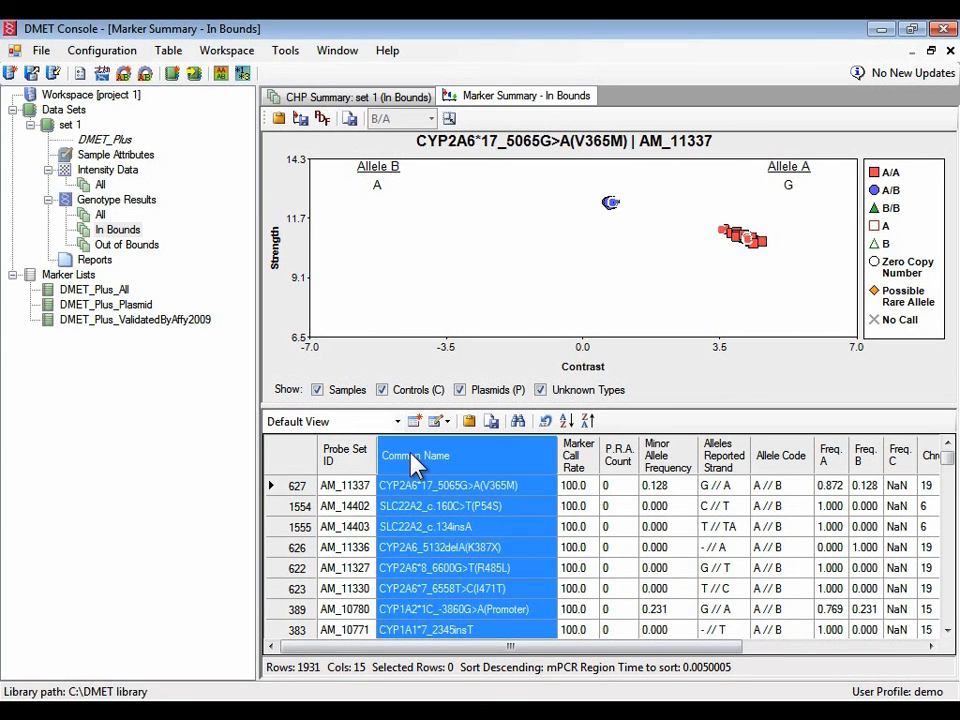
{"action": "left_click", "coordinate": [566, 422]}
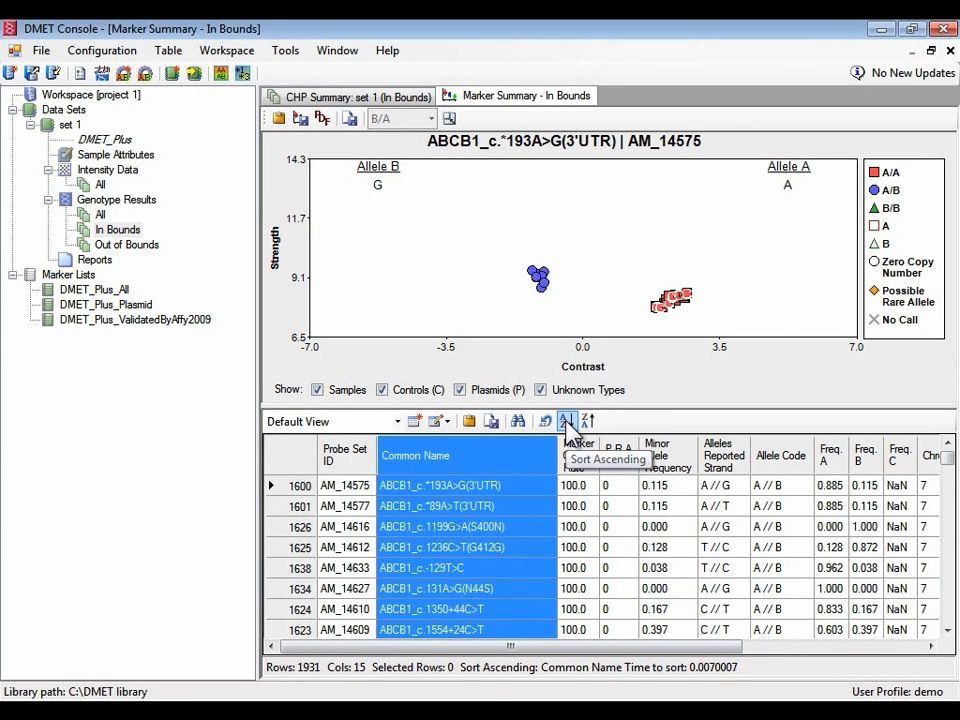
Step: Find the VKORC1 markers in the sorted table and display the cluster plot of VKORC1_c.*131C>A(3'UTR), AM_11035
{"action": "left_click_drag", "start_coordinate": [950, 460], "coordinate": [955, 625]}
{"action": "scroll", "coordinate": [868, 589], "scroll_direction": "up", "scroll_amount": 10}
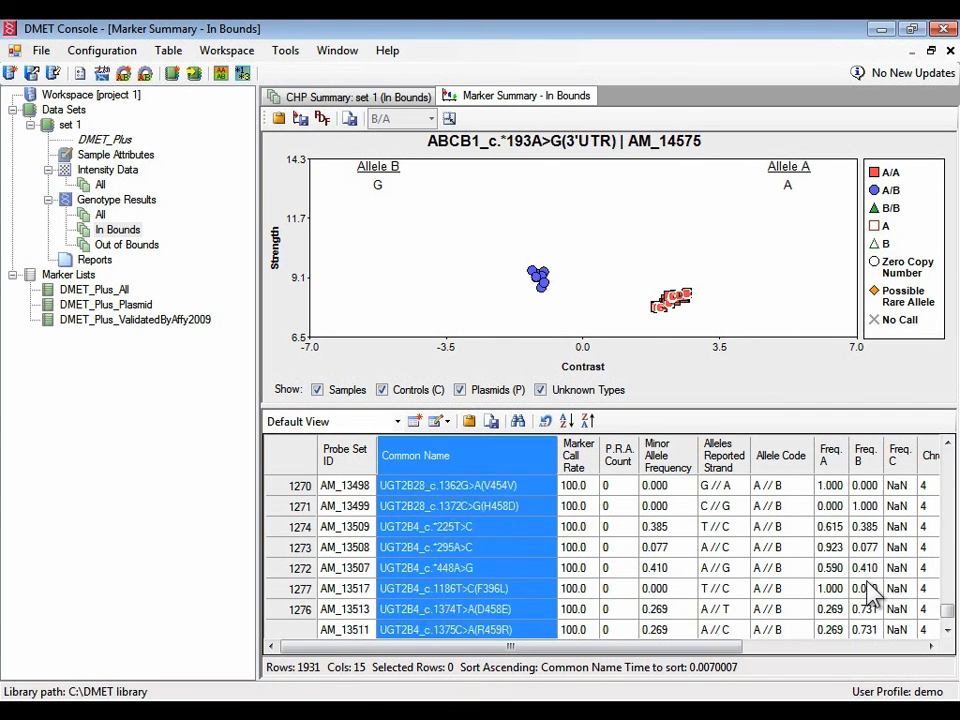
{"action": "left_click", "coordinate": [300, 550]}
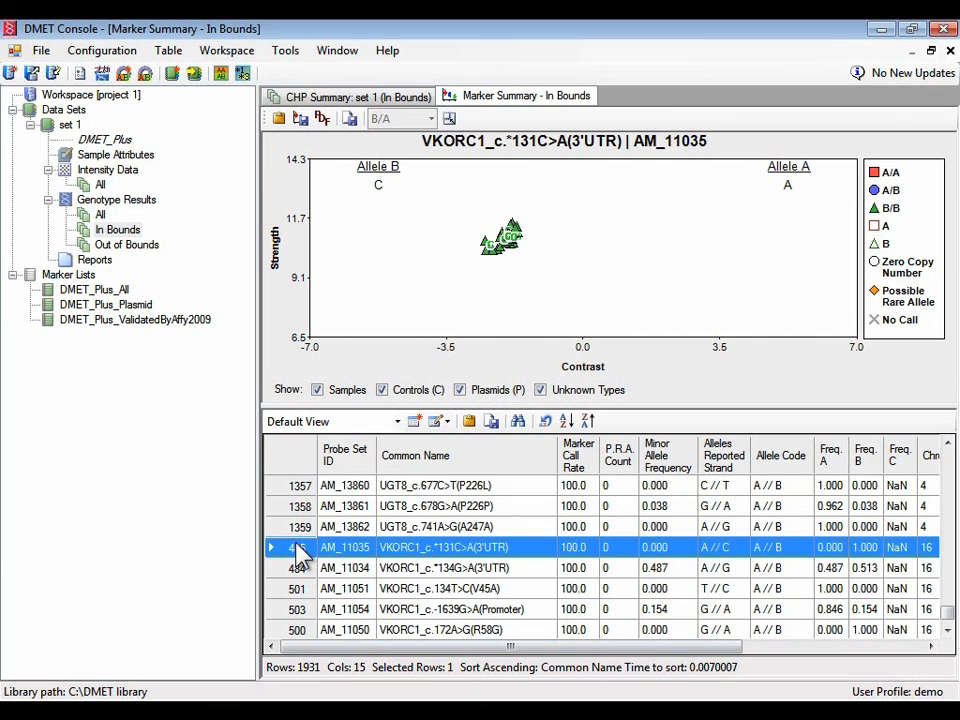
Step: Extend the table selection from AM_11035 down to AM_11052 so that it covers all VKORC1 marker rows
{"action": "key", "text": "shift+Down"}
{"action": "key", "text": "shift+Down"}
{"action": "key", "text": "shift+Down"}
{"action": "key", "text": "shift+Down"}
{"action": "key", "text": "shift+Down"}
{"action": "key", "text": "shift+Down"}
{"action": "key", "text": "shift+Down"}
{"action": "key", "text": "shift+Down"}
{"action": "key", "text": "shift+Down"}
{"action": "key", "text": "shift+Down"}
{"action": "key", "text": "shift+Down"}
{"action": "key", "text": "shift+Down"}
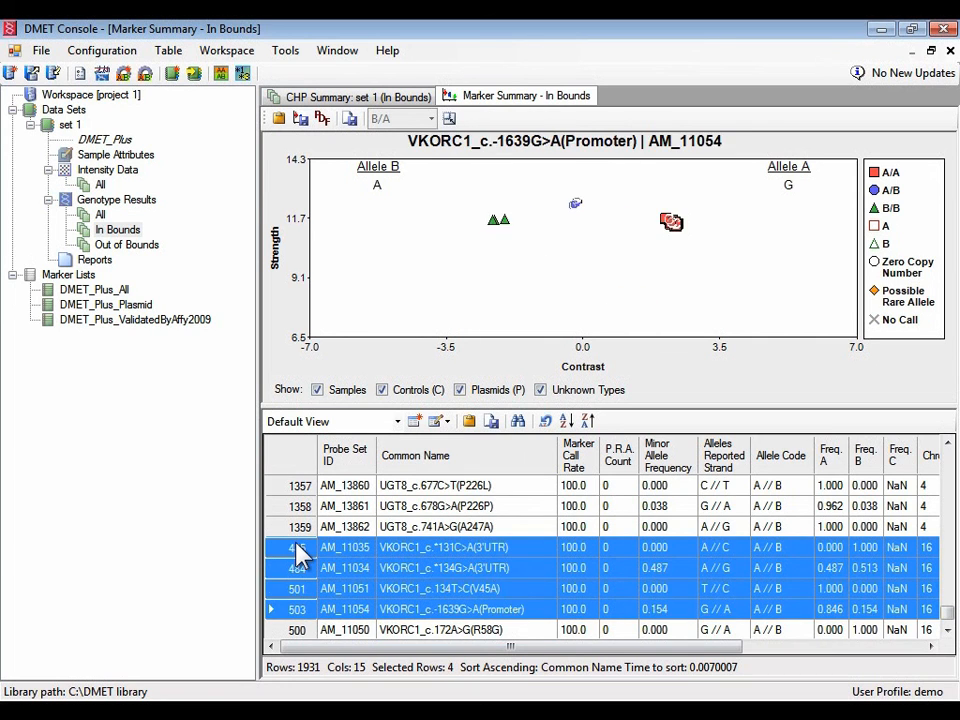
{"action": "key", "text": "shift+Down"}
{"action": "key", "text": "shift+Down"}
{"action": "key", "text": "shift+Down"}
{"action": "key", "text": "shift+Down"}
{"action": "key", "text": "shift+Down"}
{"action": "key", "text": "shift+Down"}
{"action": "key", "text": "shift+Down"}
{"action": "key", "text": "shift+Down"}
{"action": "key", "text": "shift+Down"}
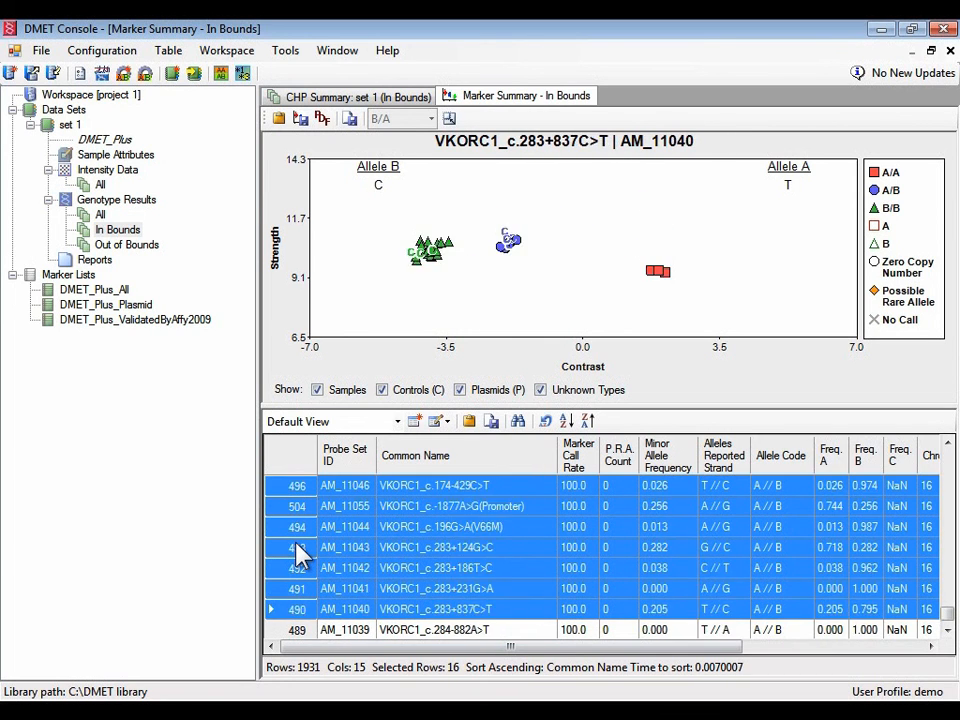
{"action": "key", "text": "shift+Down"}
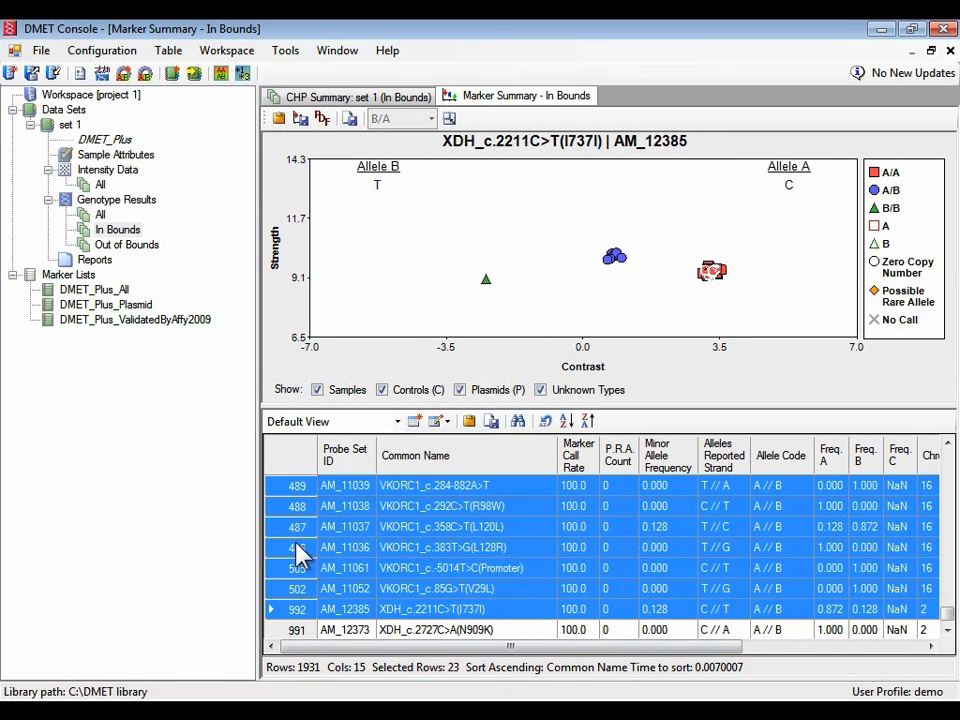
{"action": "key", "text": "shift+Up"}
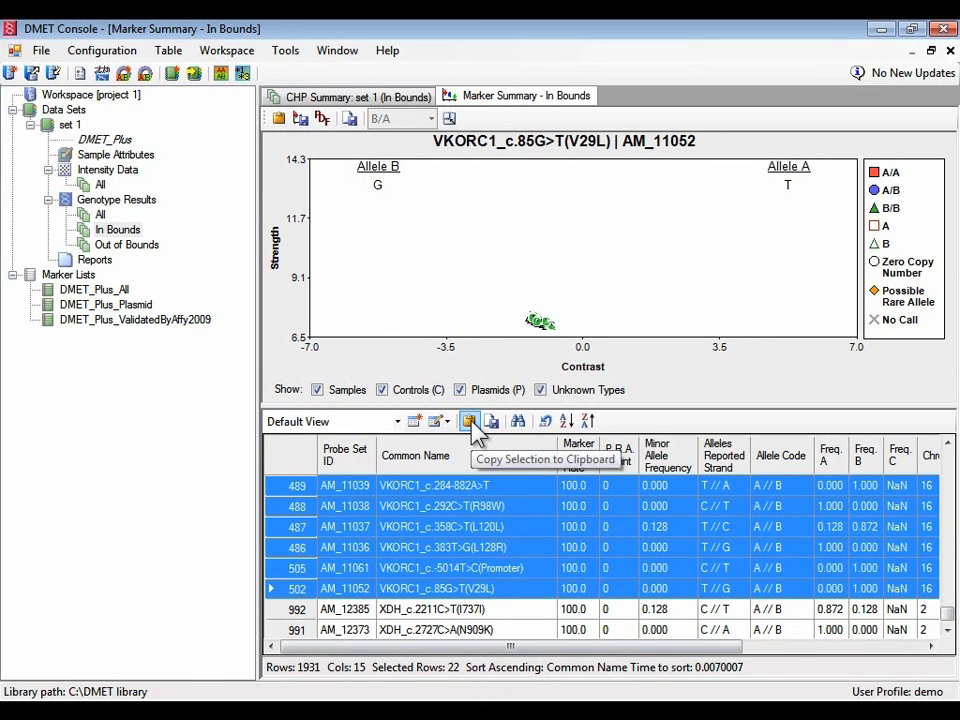
Step: Copy the selected VKORC1 rows to the clipboard and paste them into a new Notepad document
{"action": "key", "text": "super+r"}
{"action": "type", "text": "note"}
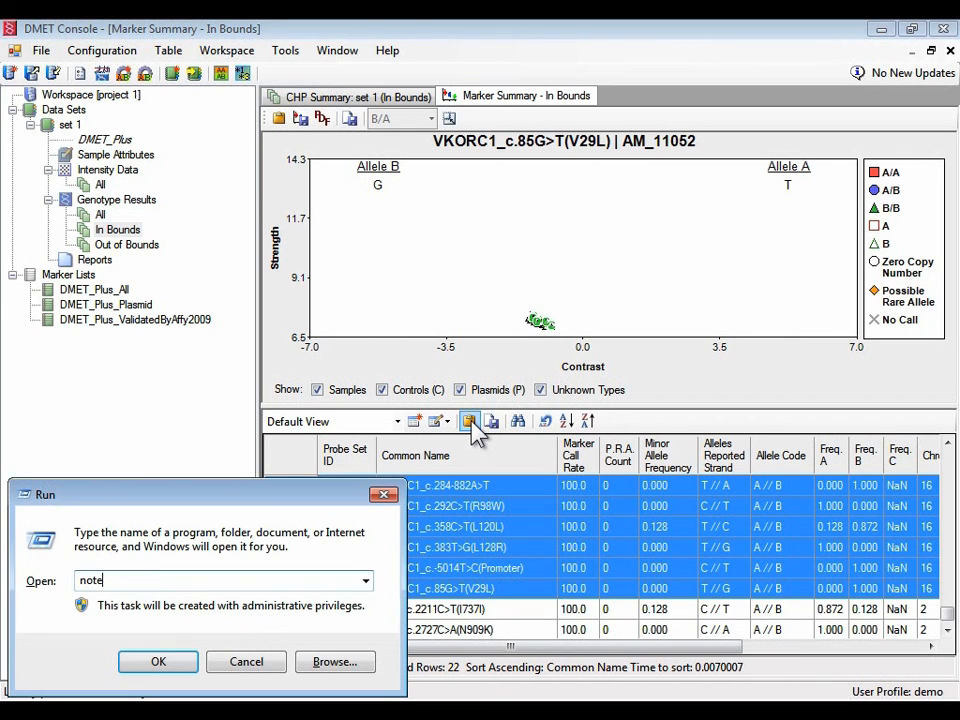
{"action": "type", "text": "pad"}
{"action": "key", "text": "Return"}
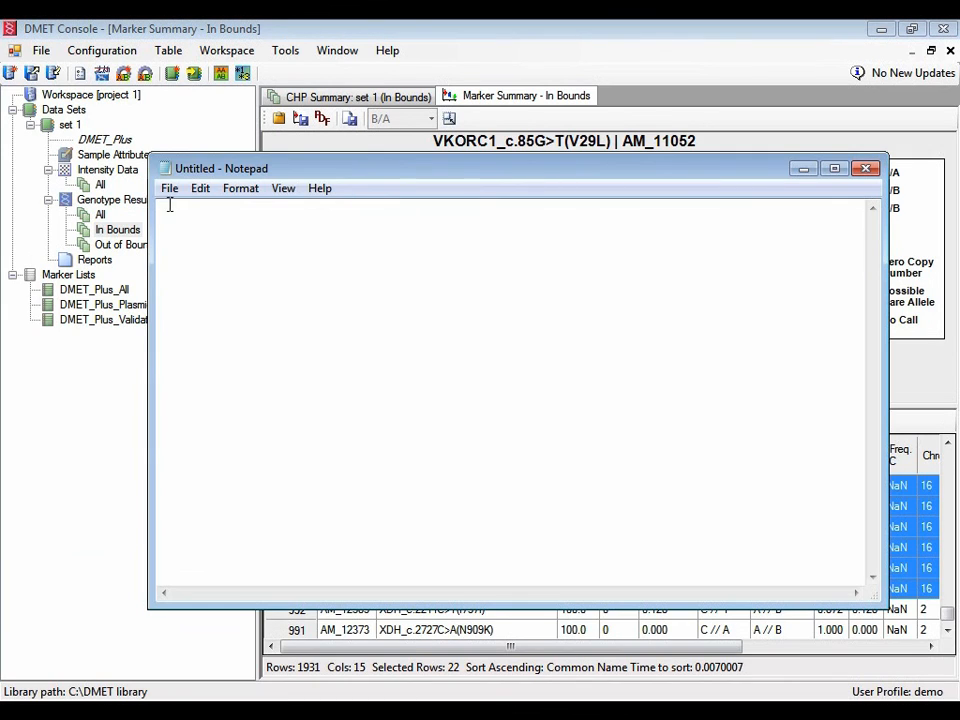
{"action": "left_click", "coordinate": [201, 189]}
{"action": "left_click", "coordinate": [229, 279]}
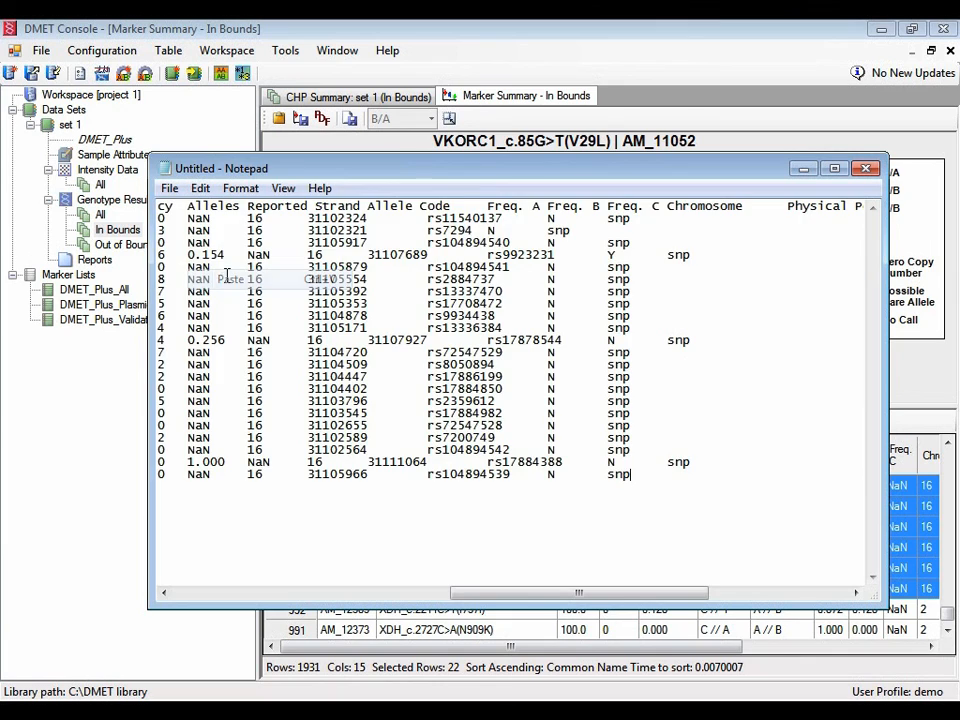
Step: Check the start of the pasted rows and save the text document to the Desktop as VKORC1
{"action": "left_click_drag", "start_coordinate": [456, 593], "coordinate": [184, 602]}
{"action": "left_click", "coordinate": [172, 190]}
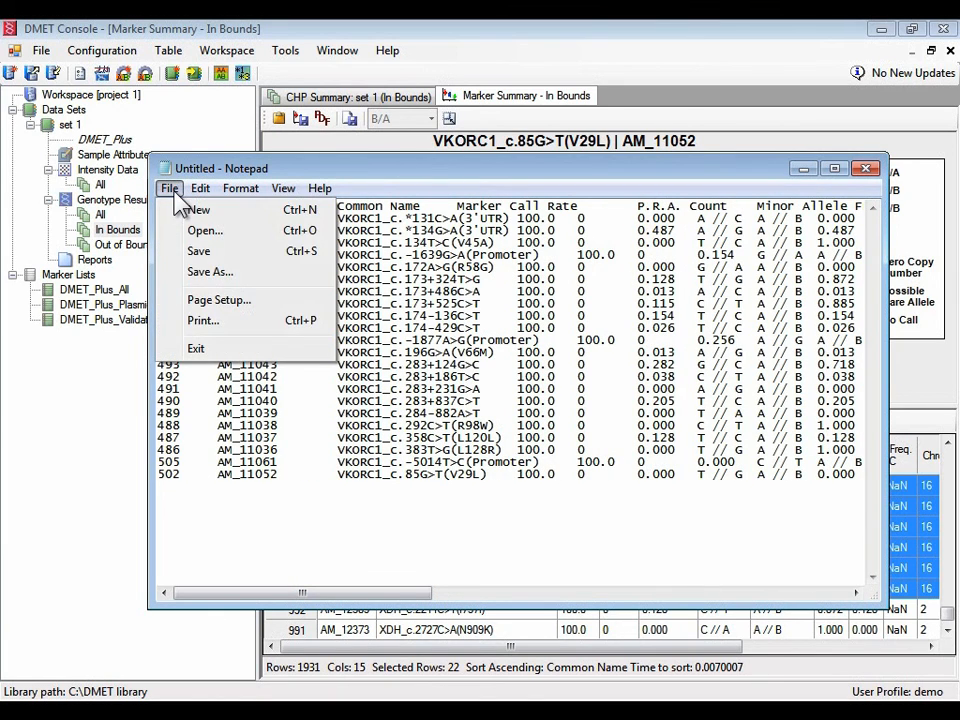
{"action": "left_click", "coordinate": [207, 254]}
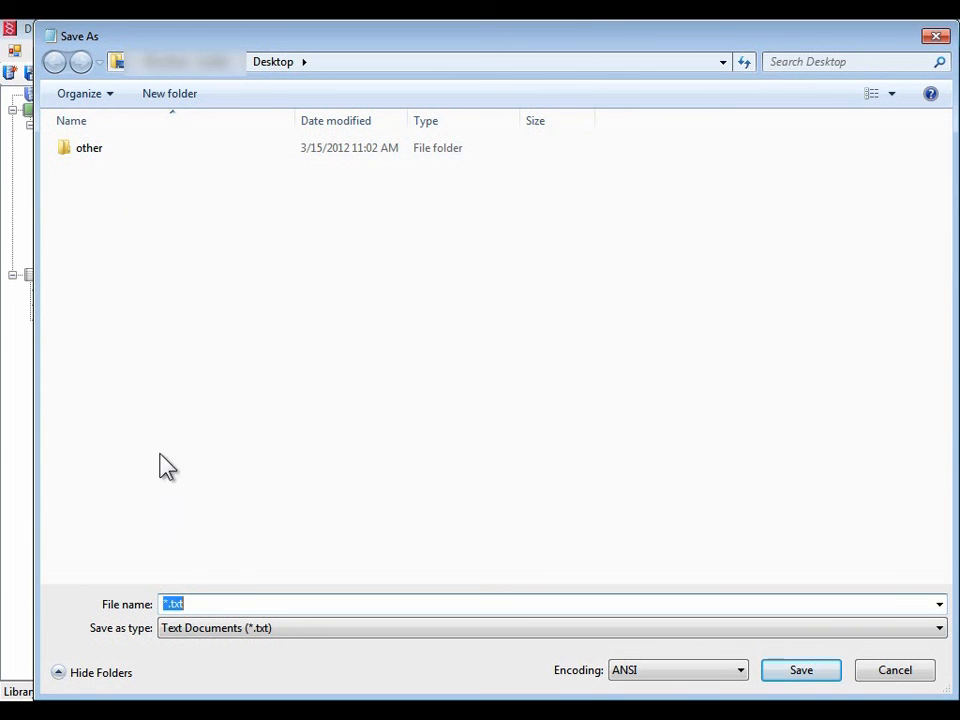
{"action": "type", "text": "VKORC1"}
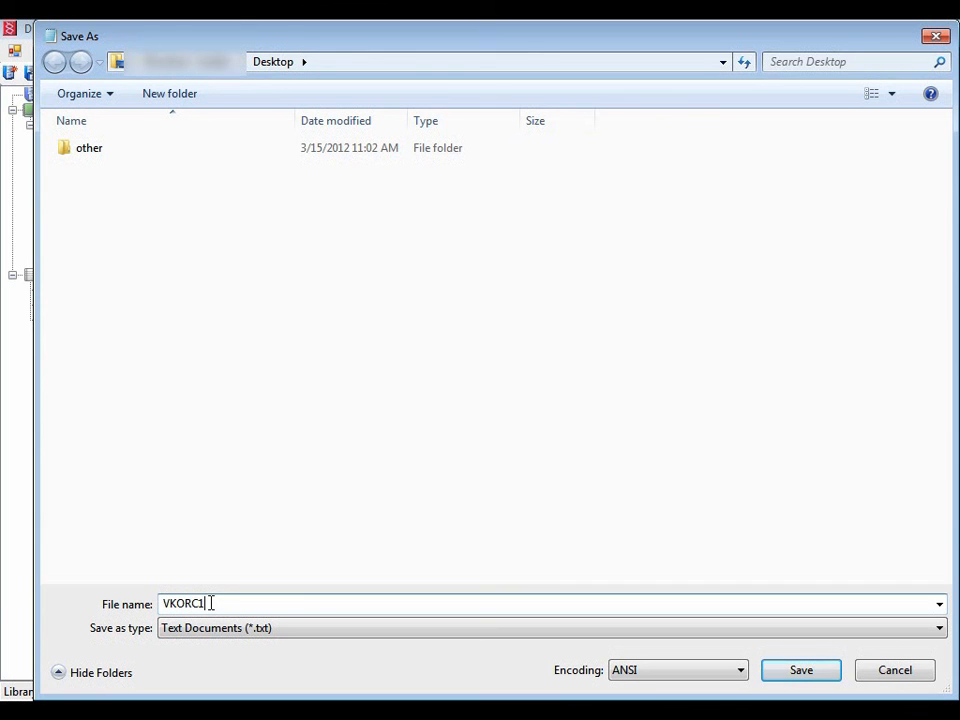
{"action": "left_click", "coordinate": [798, 676]}
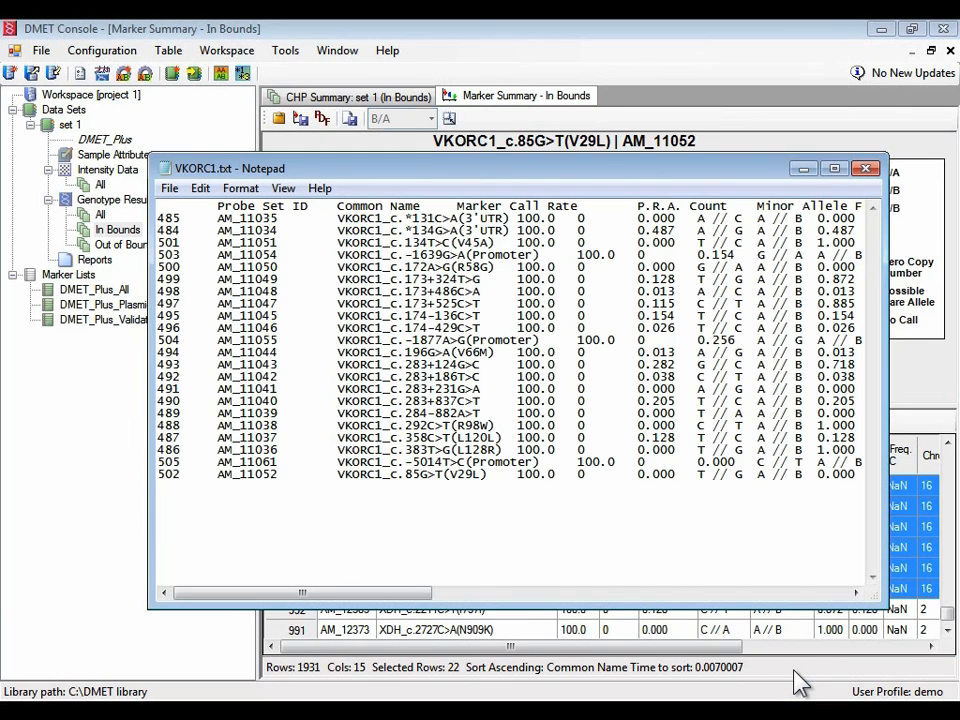
Step: Switch back to DMET Console and import VKORC1.txt from the Desktop as a marker list named VKORC1
{"action": "left_click", "coordinate": [508, 60]}
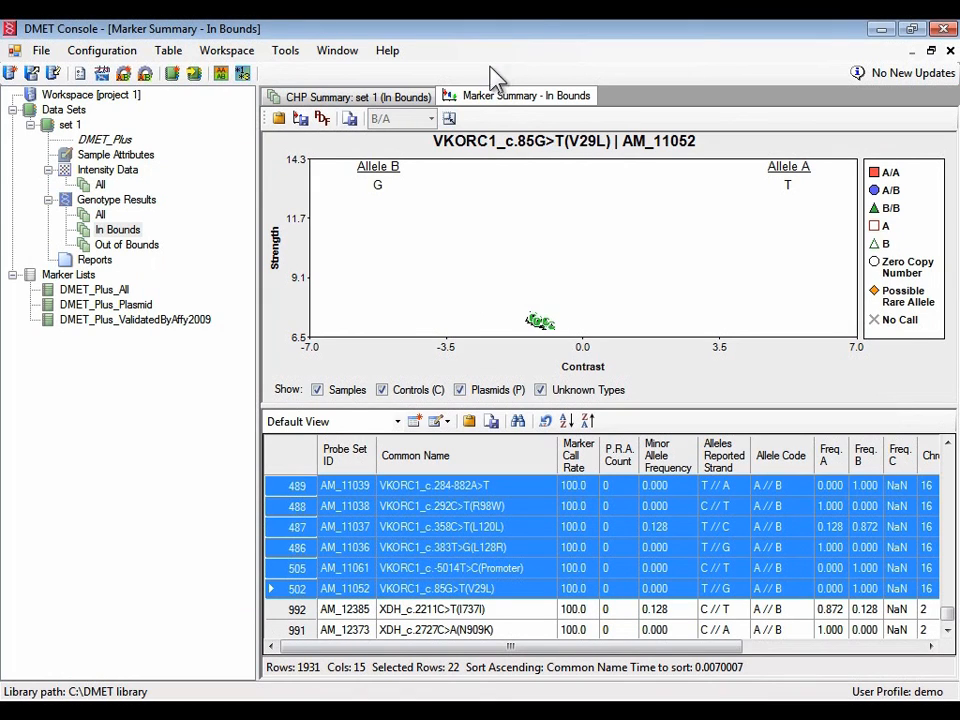
{"action": "left_click", "coordinate": [85, 277]}
{"action": "right_click", "coordinate": [88, 280]}
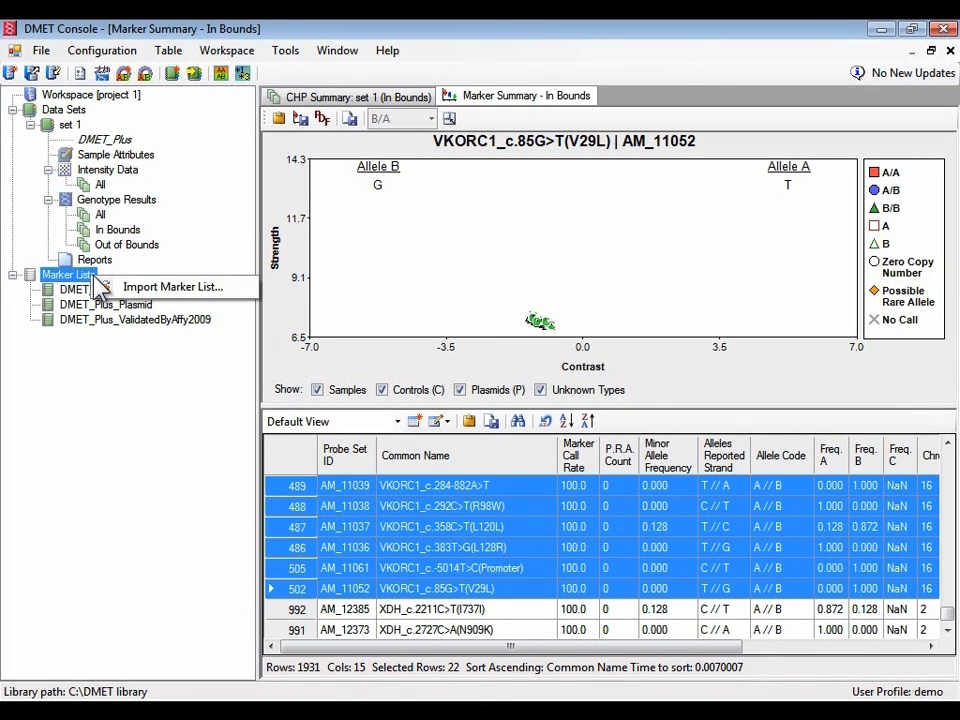
{"action": "left_click", "coordinate": [242, 293]}
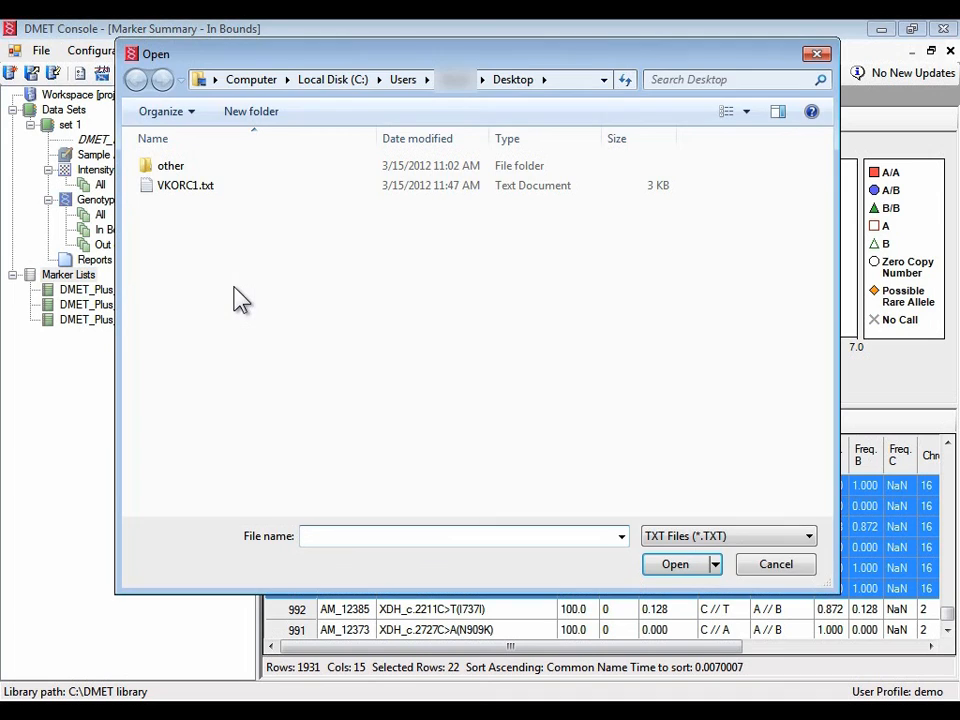
{"action": "left_click", "coordinate": [185, 185]}
{"action": "left_click", "coordinate": [672, 566]}
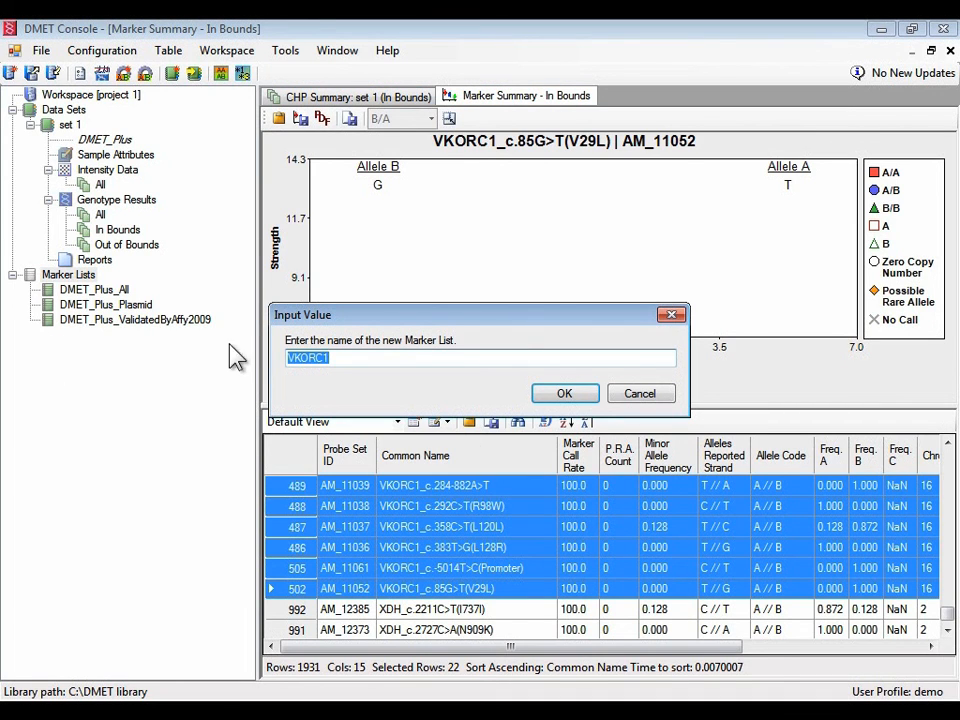
{"action": "left_click", "coordinate": [564, 394]}
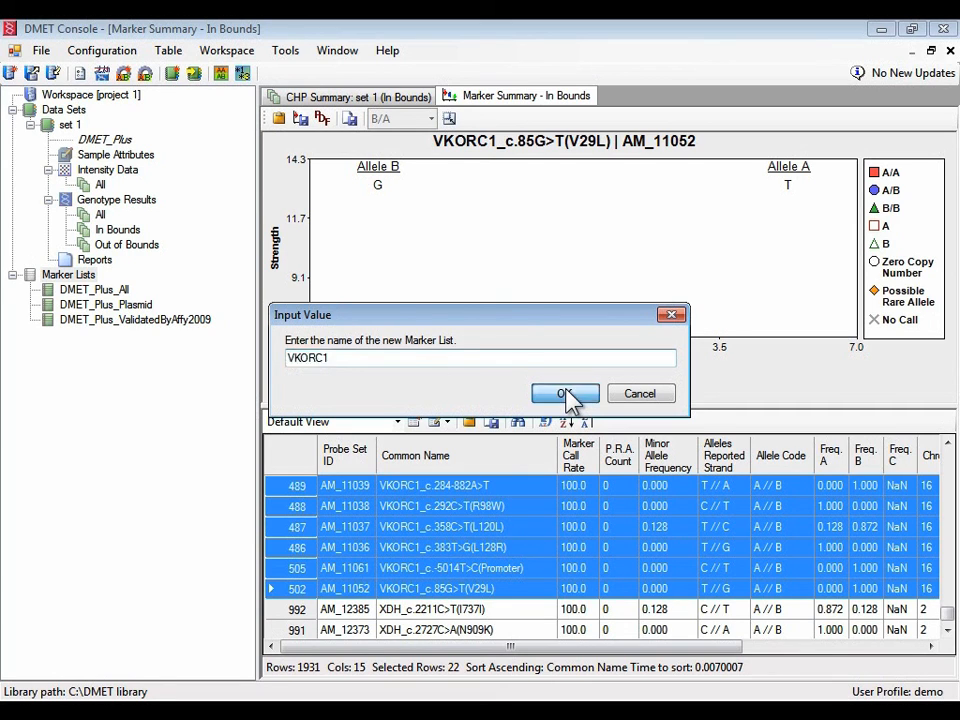
{"action": "left_click", "coordinate": [540, 388]}
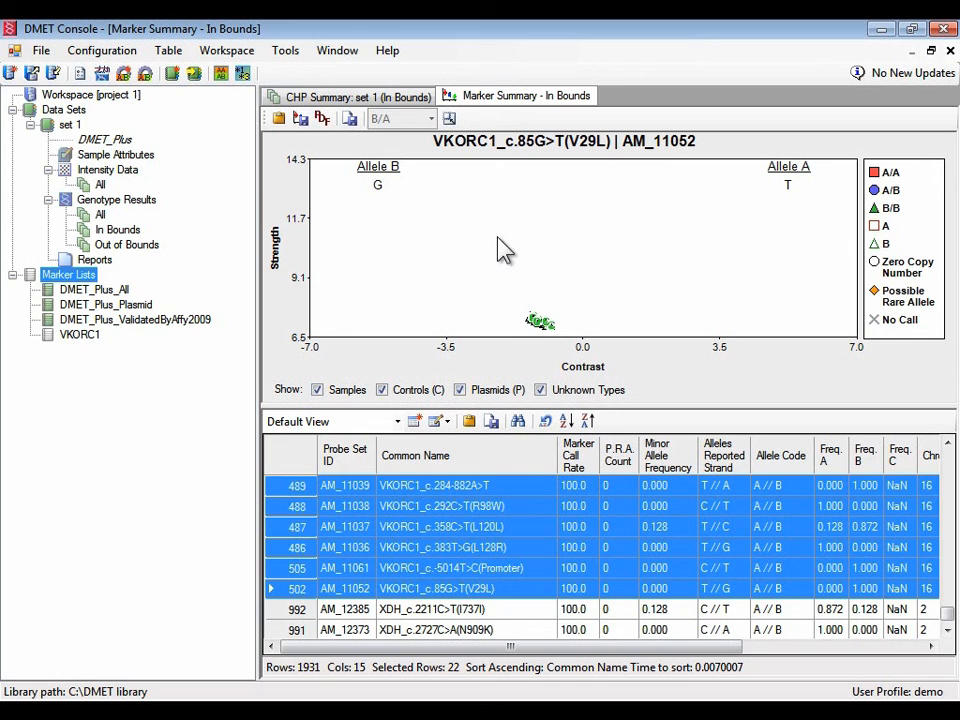
Step: Close the open summary windows and show the marker summary of the In Bounds genotype results using the VKORC1 marker list
{"action": "left_click", "coordinate": [950, 50]}
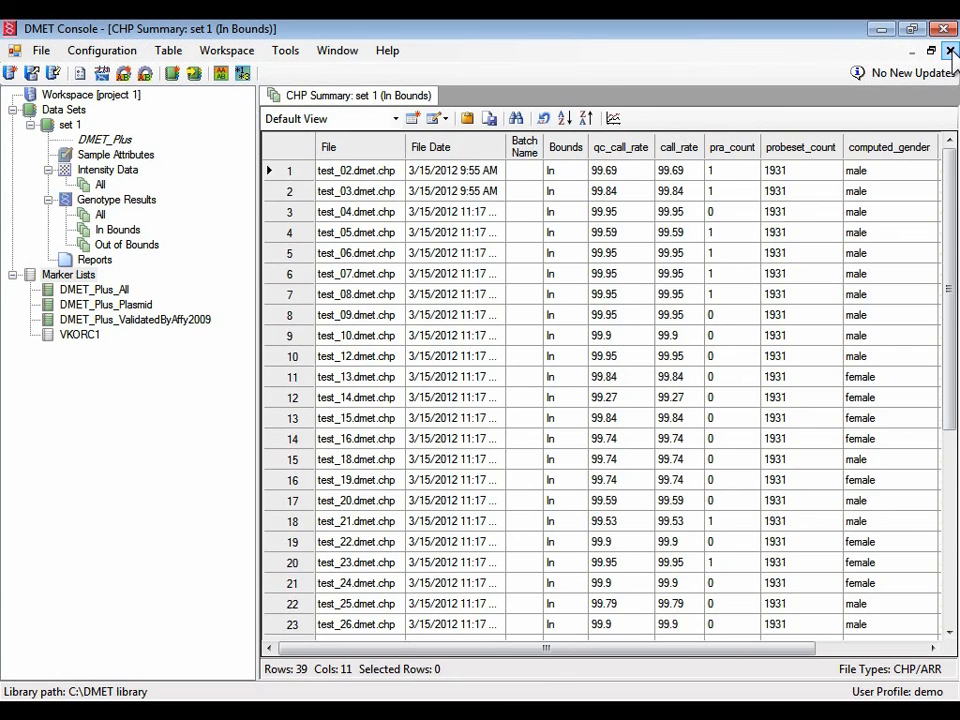
{"action": "left_click", "coordinate": [950, 50]}
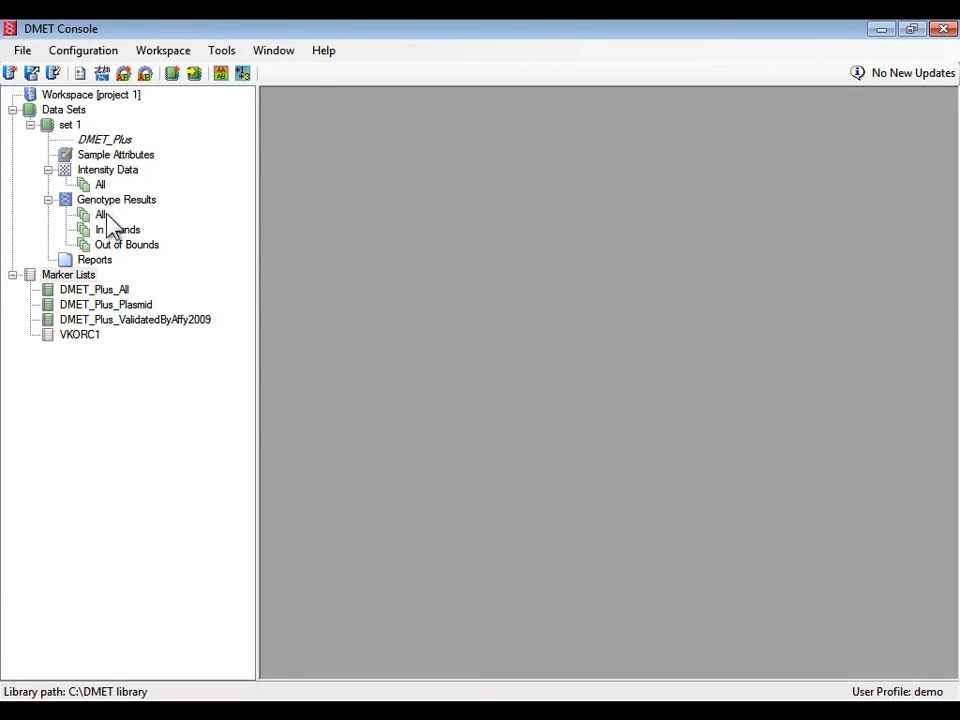
{"action": "right_click", "coordinate": [127, 231]}
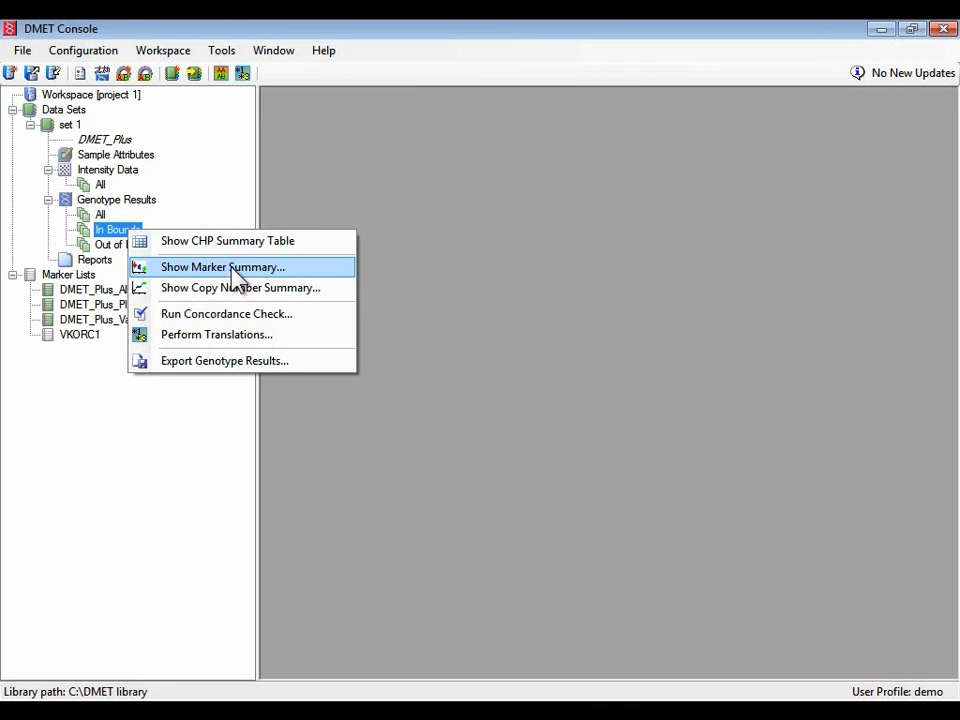
{"action": "left_click", "coordinate": [298, 268]}
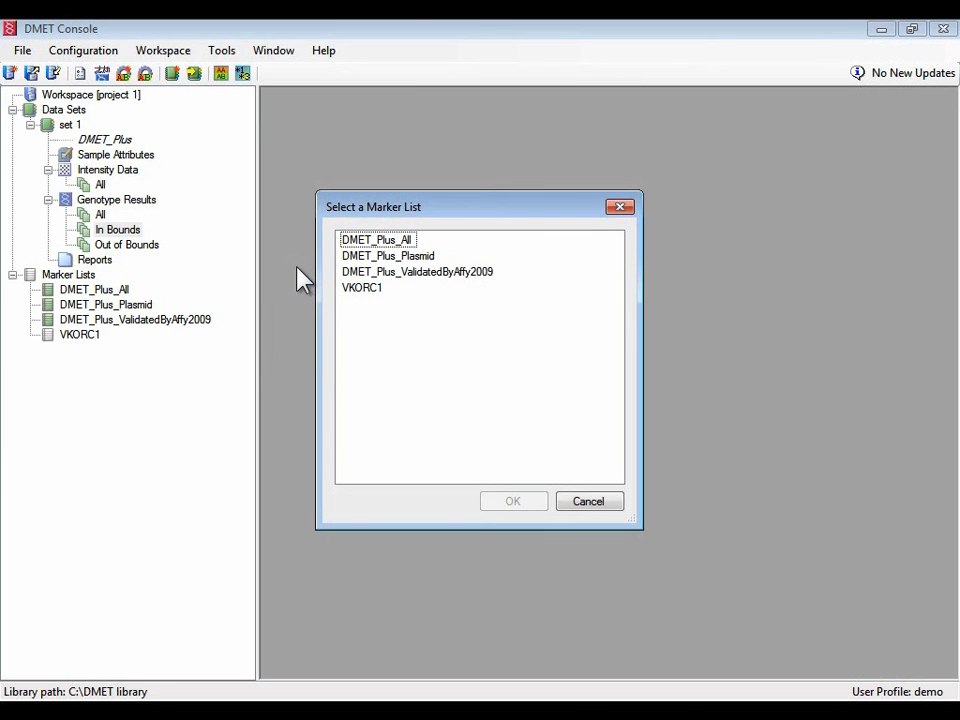
{"action": "left_click", "coordinate": [362, 288]}
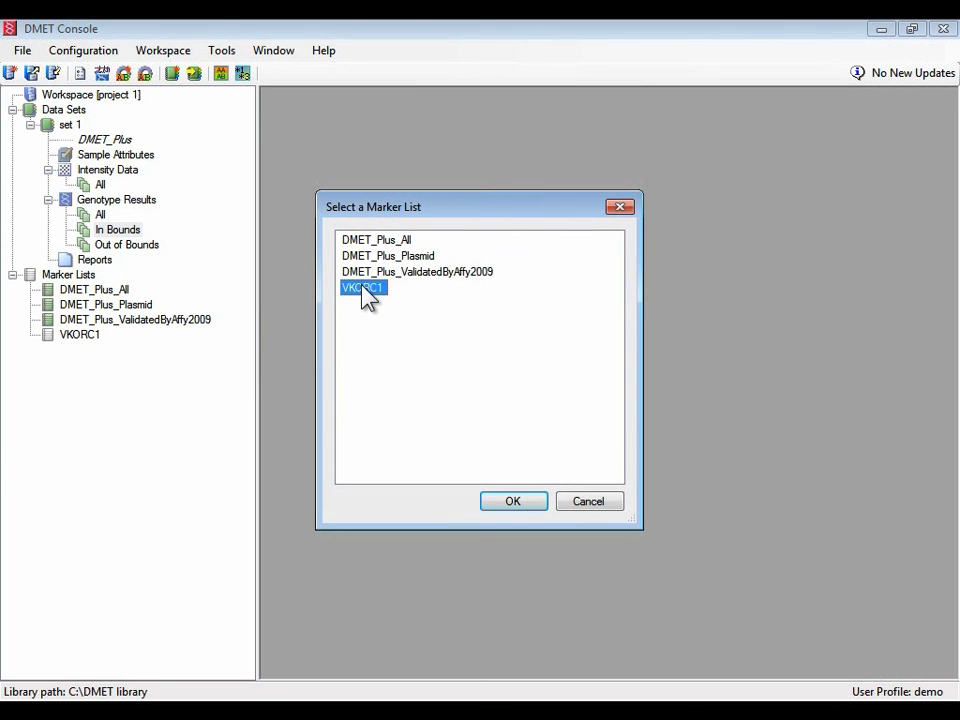
{"action": "left_click", "coordinate": [540, 508]}
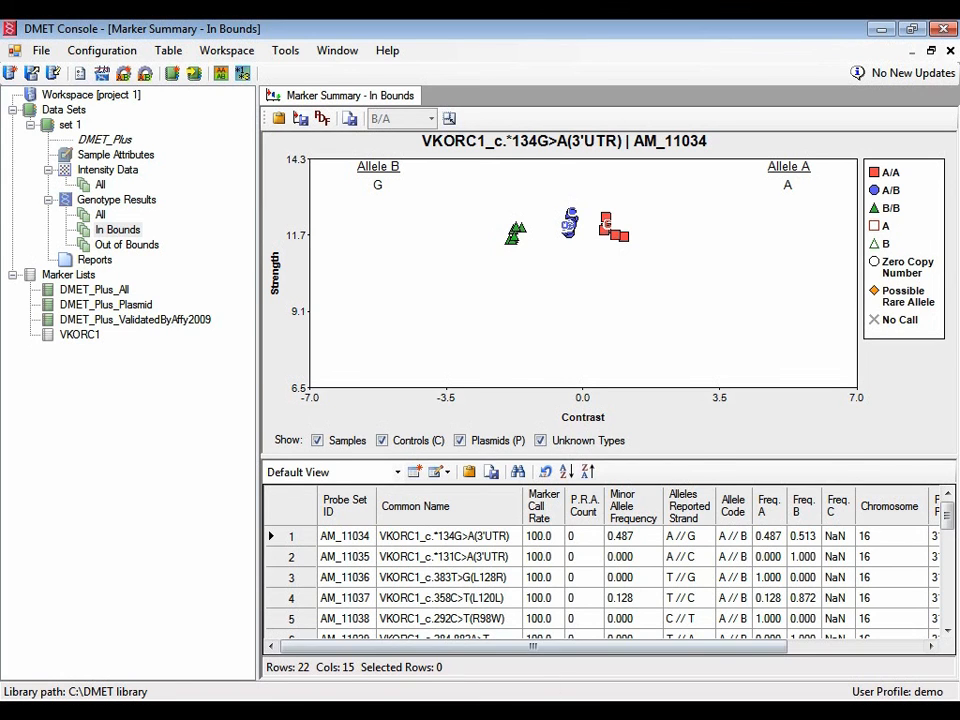
Step: Switch to Notepad to examine the Probe Set ID column header in VKORC1.txt, and close the file
{"action": "key", "text": "alt+Tab"}
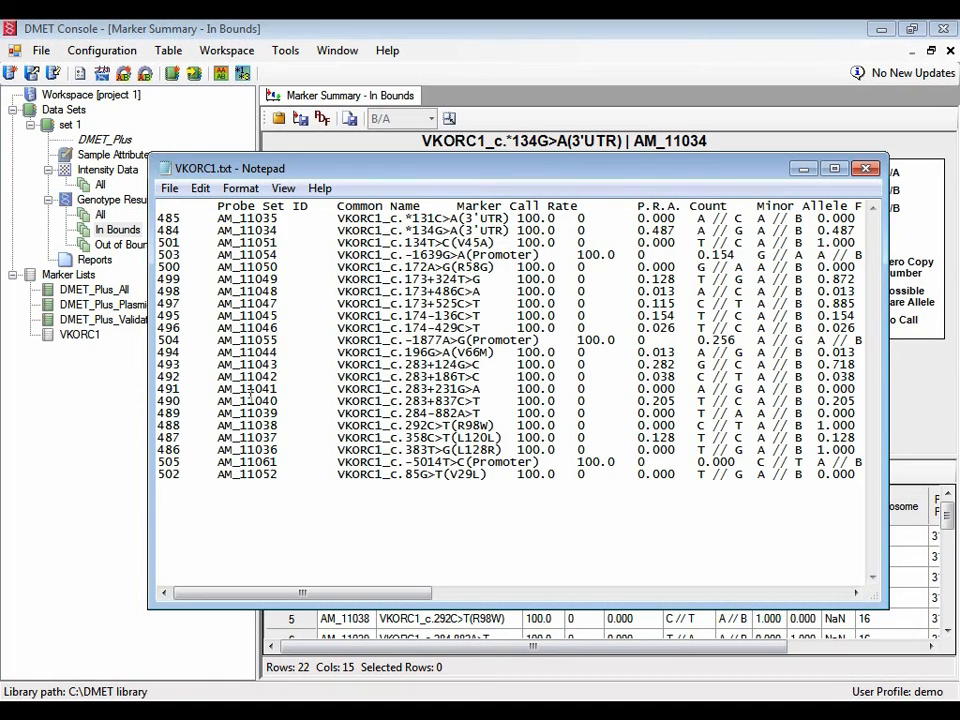
{"action": "left_click_drag", "start_coordinate": [218, 206], "coordinate": [310, 206]}
{"action": "left_click", "coordinate": [311, 209]}
{"action": "left_click", "coordinate": [866, 169]}
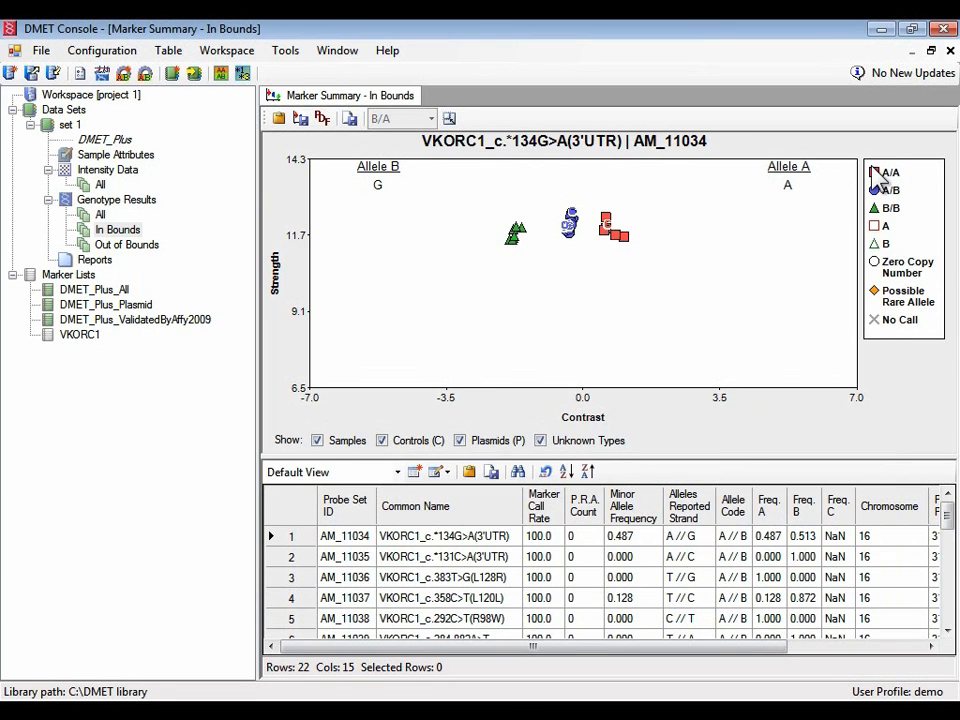
Step: Replace the marker summary with the copy number summary of the In Bounds results, widening its Probe Set ID column to fit the names
{"action": "left_click", "coordinate": [950, 52]}
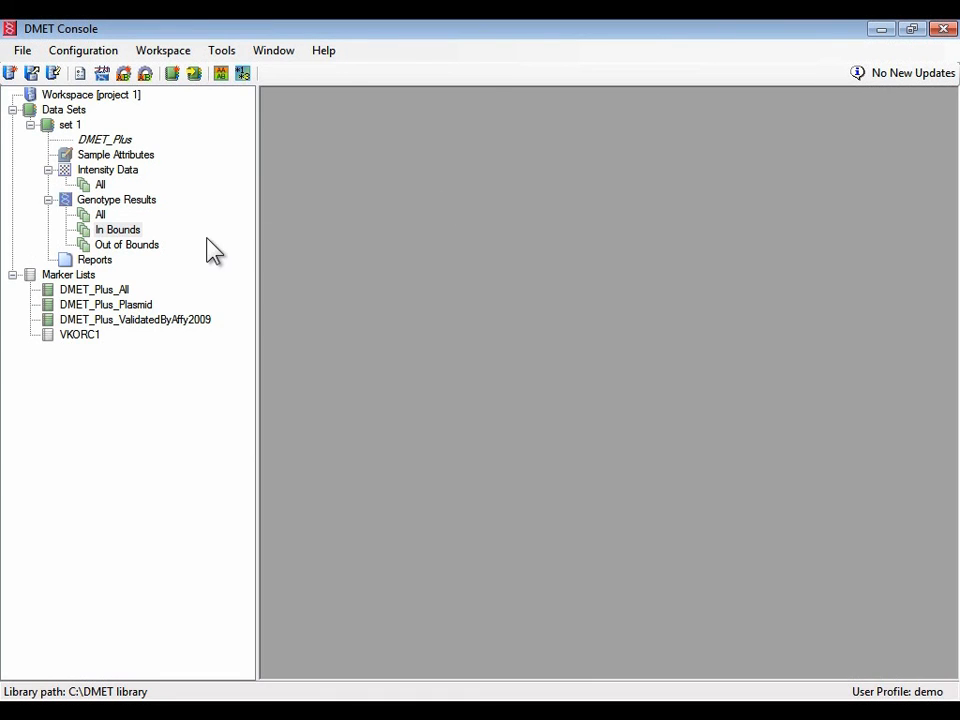
{"action": "right_click", "coordinate": [134, 231]}
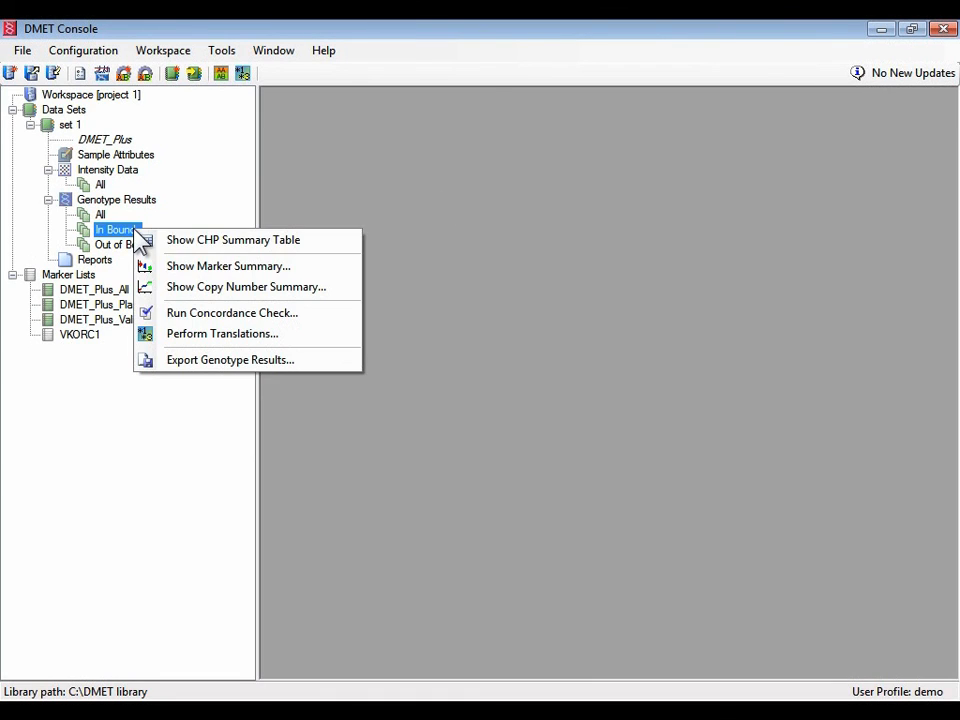
{"action": "left_click", "coordinate": [351, 297]}
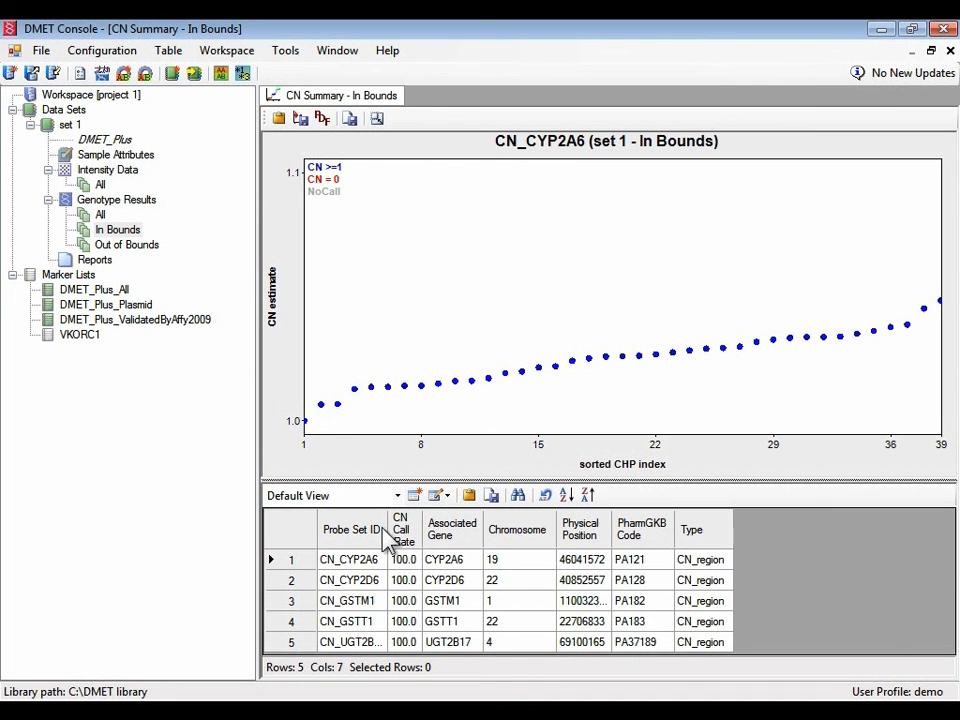
{"action": "left_click_drag", "start_coordinate": [390, 527], "coordinate": [401, 527]}
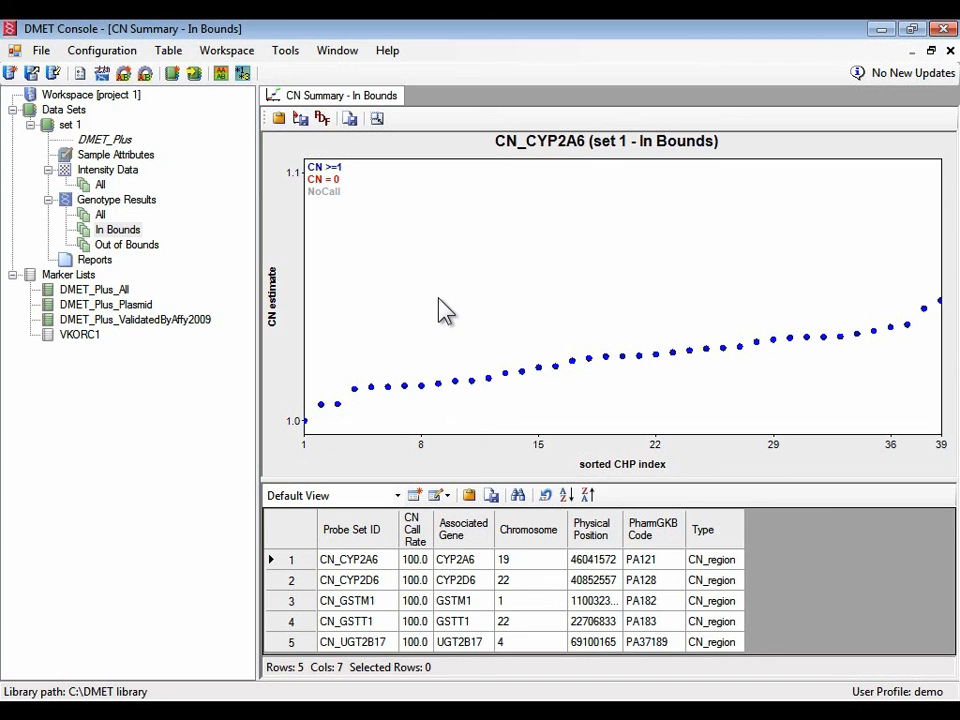
Step: Turn off auto scaling of the copy number plot's Y axis and set its range from 0 to 2
{"action": "left_click", "coordinate": [376, 120]}
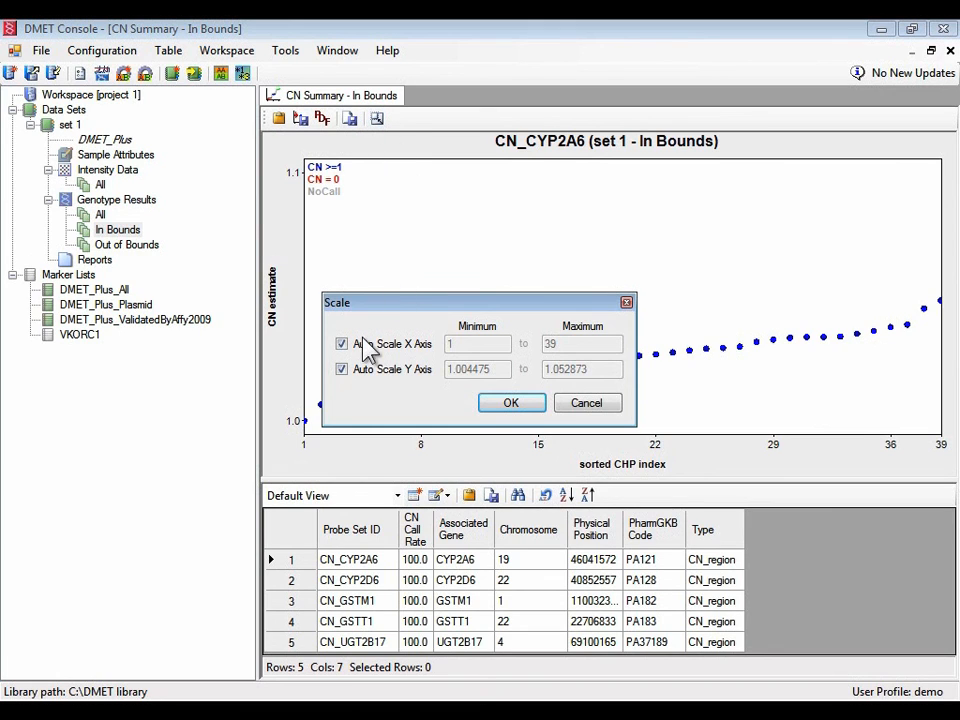
{"action": "left_click", "coordinate": [341, 370]}
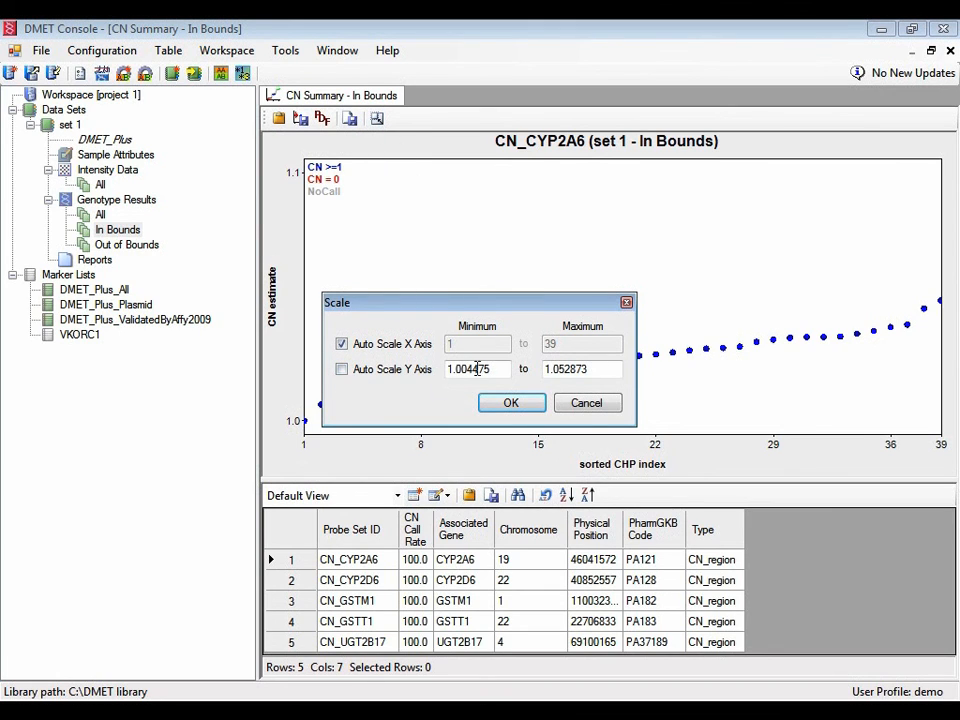
{"action": "left_click_drag", "start_coordinate": [476, 369], "coordinate": [418, 367]}
{"action": "type", "text": "0"}
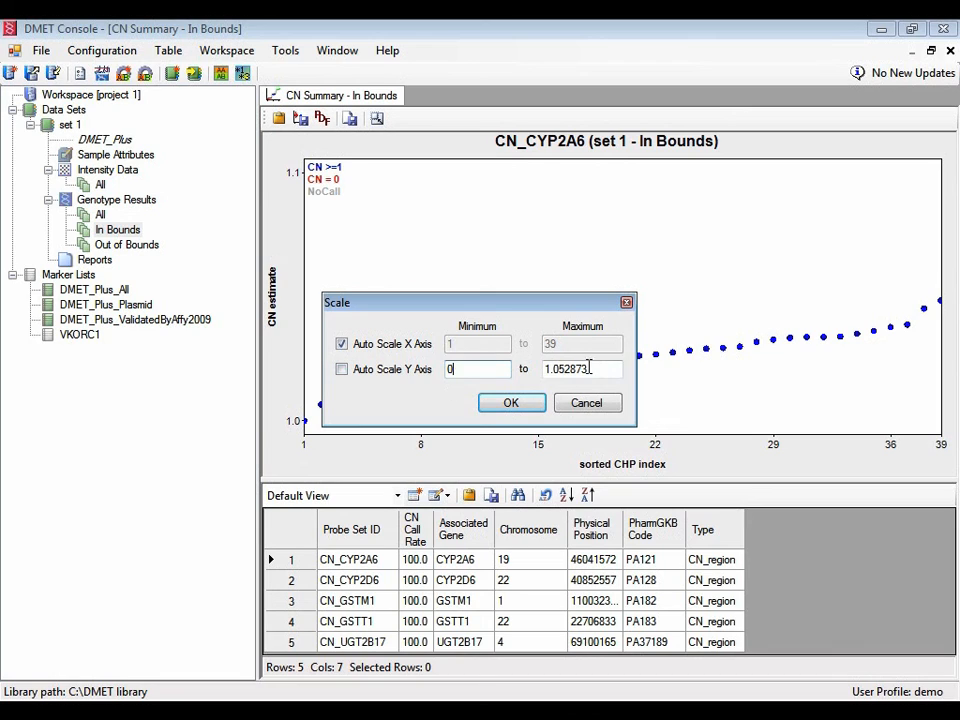
{"action": "left_click_drag", "start_coordinate": [598, 370], "coordinate": [522, 372]}
{"action": "type", "text": "2"}
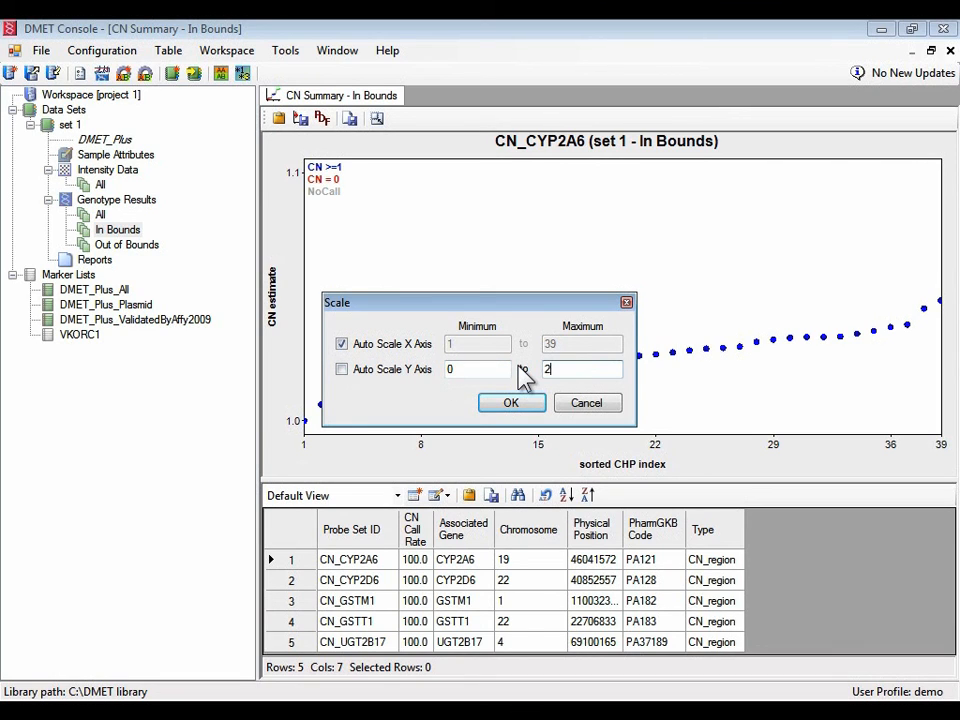
{"action": "left_click", "coordinate": [514, 406]}
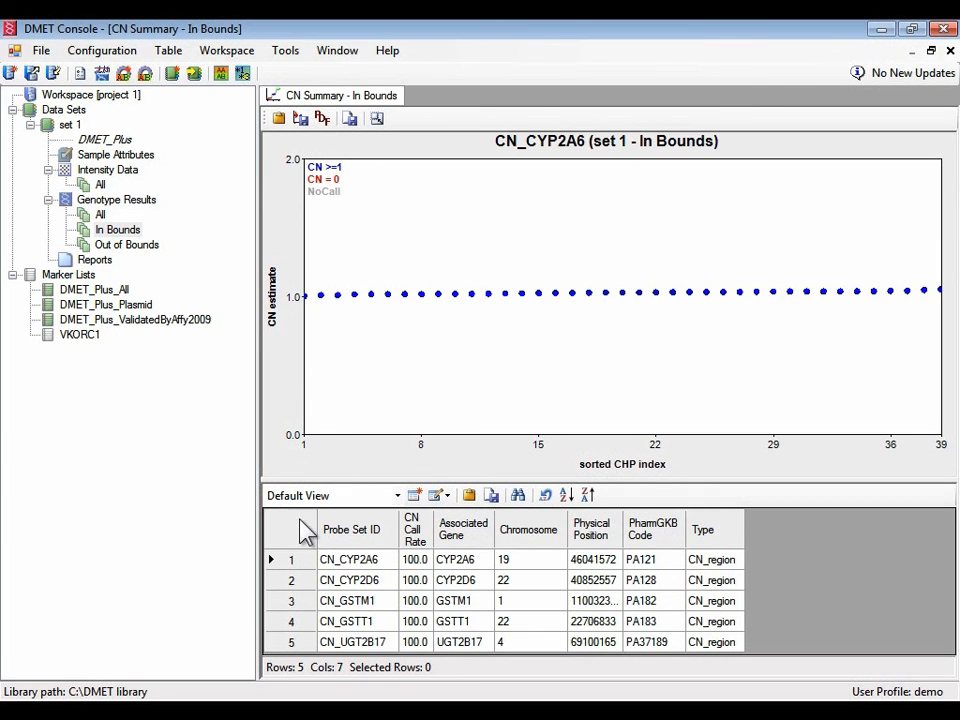
Step: View the copy number plots of CN_CYP2D6, CN_GSTM1 and CN_GSTT1, labelling GSTM1's last CN = 0 sample, and close the summary
{"action": "left_click", "coordinate": [296, 582]}
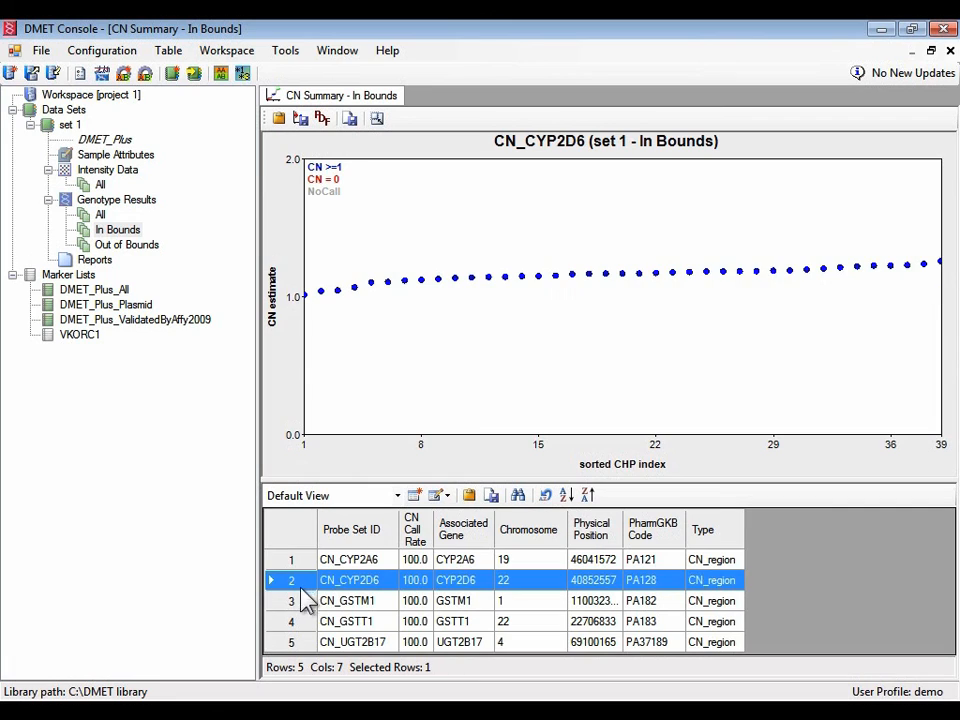
{"action": "left_click", "coordinate": [296, 603]}
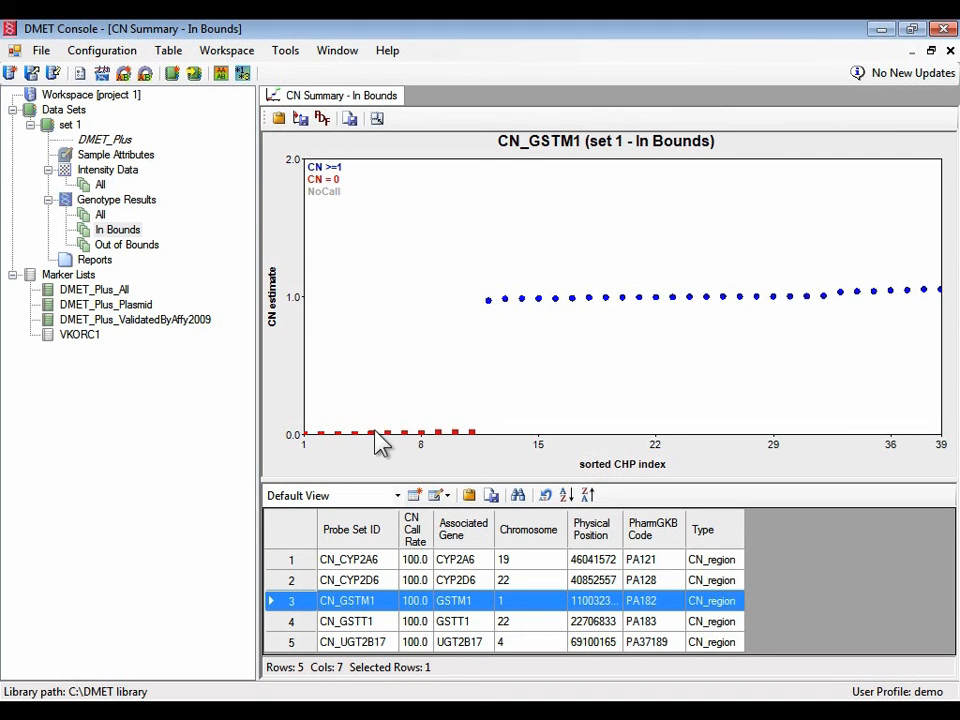
{"action": "left_click", "coordinate": [472, 432]}
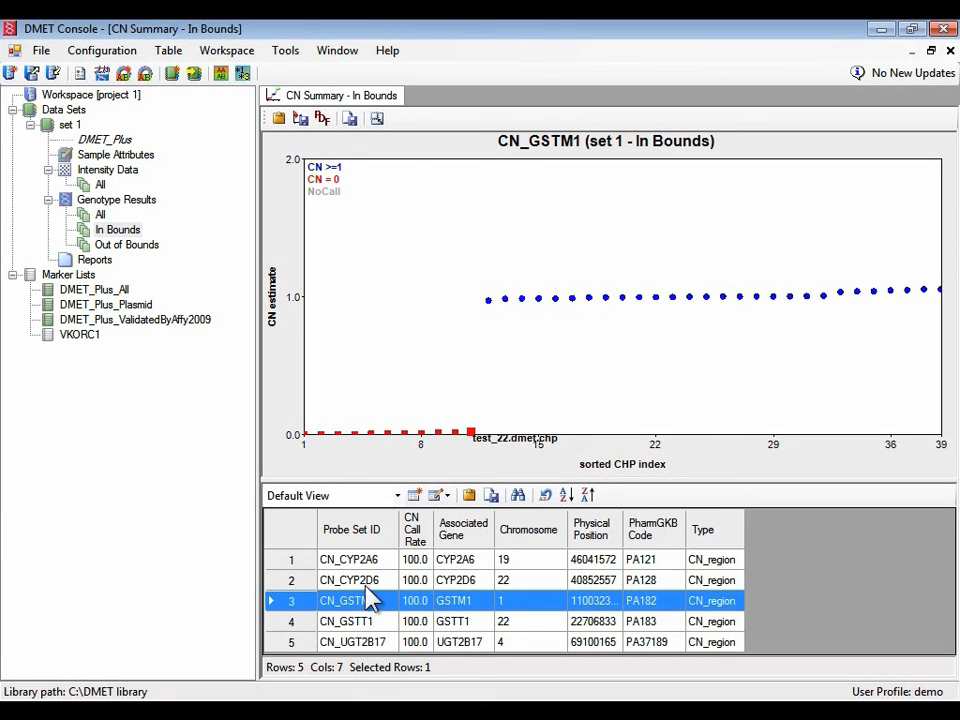
{"action": "left_click", "coordinate": [301, 621]}
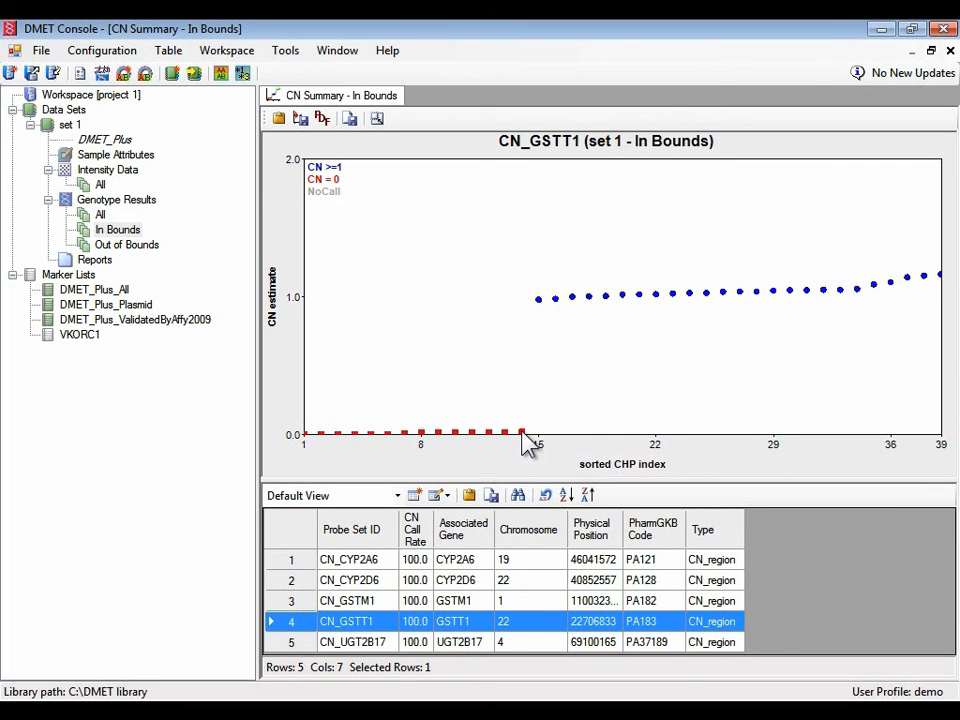
{"action": "left_click", "coordinate": [951, 50]}
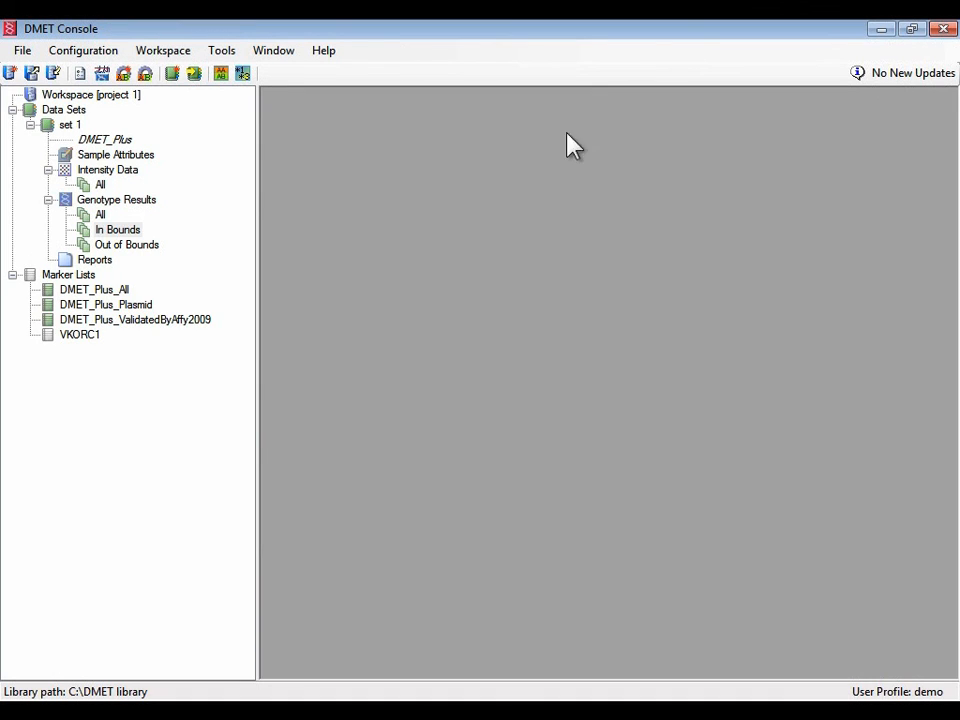
Step: Export the In Bounds genotype results as "AU fixed v2 VKCORC1", excluding copy number results and filtering by the VKORC1 marker list
{"action": "right_click", "coordinate": [134, 236]}
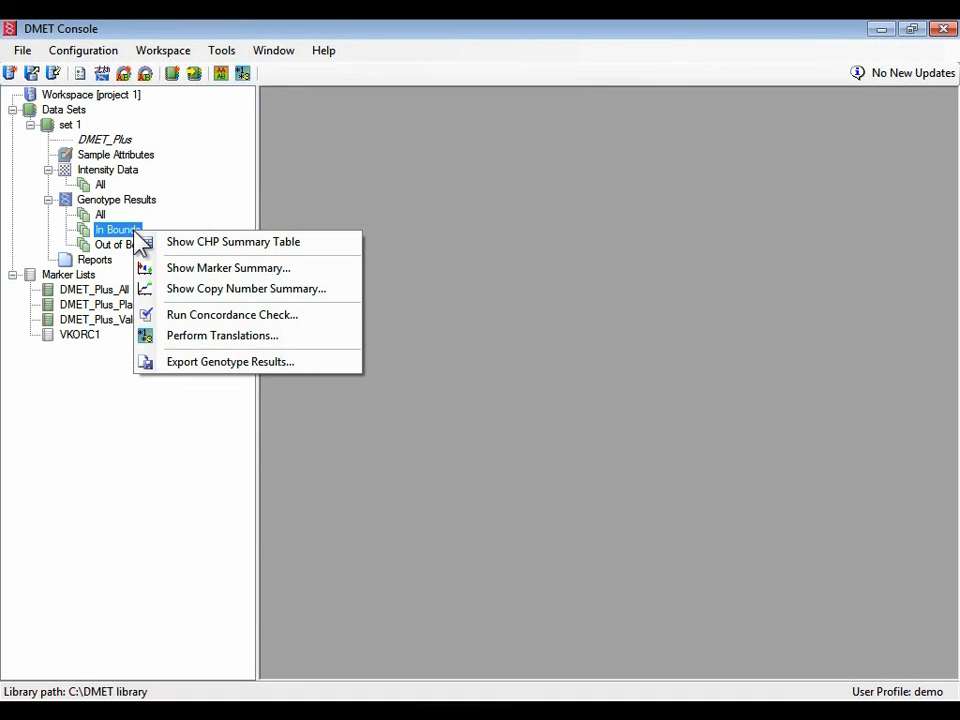
{"action": "left_click", "coordinate": [341, 364]}
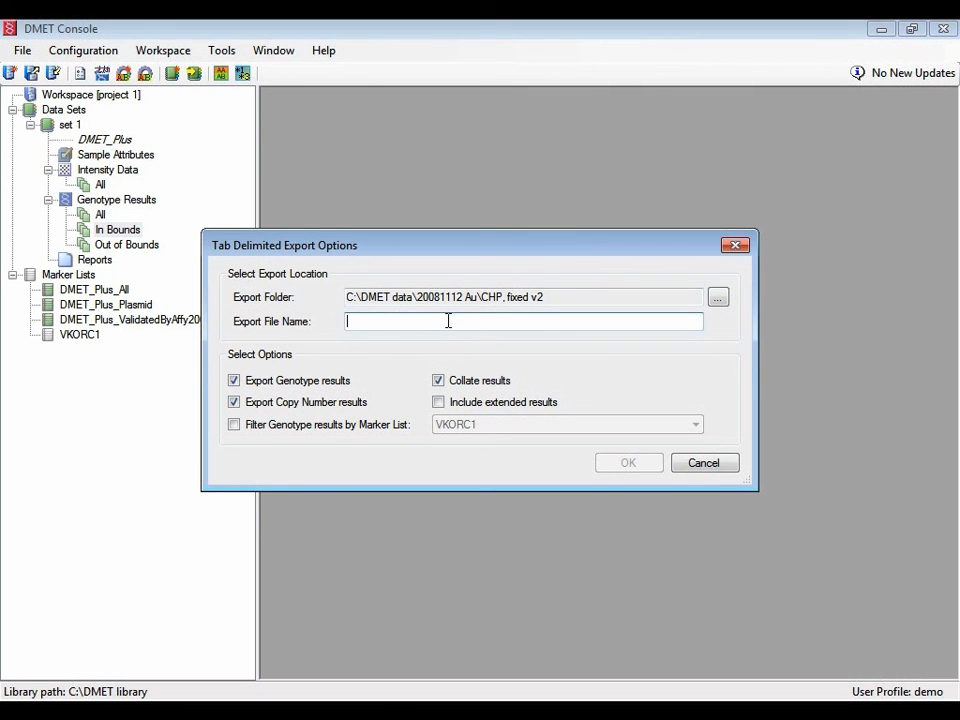
{"action": "type", "text": "AU fixed v2"}
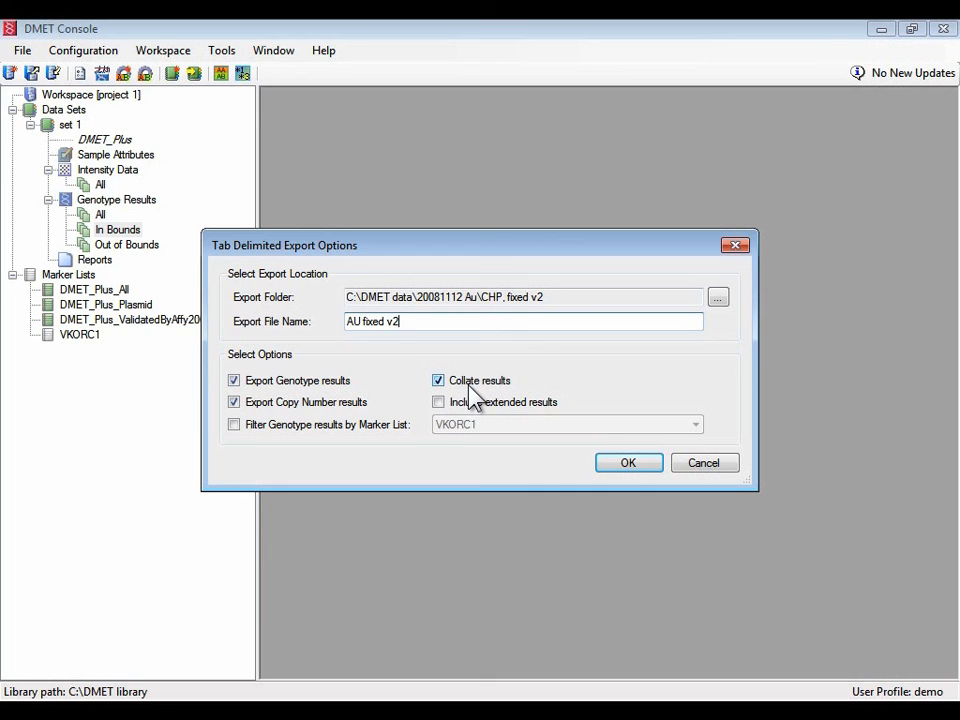
{"action": "left_click", "coordinate": [236, 402]}
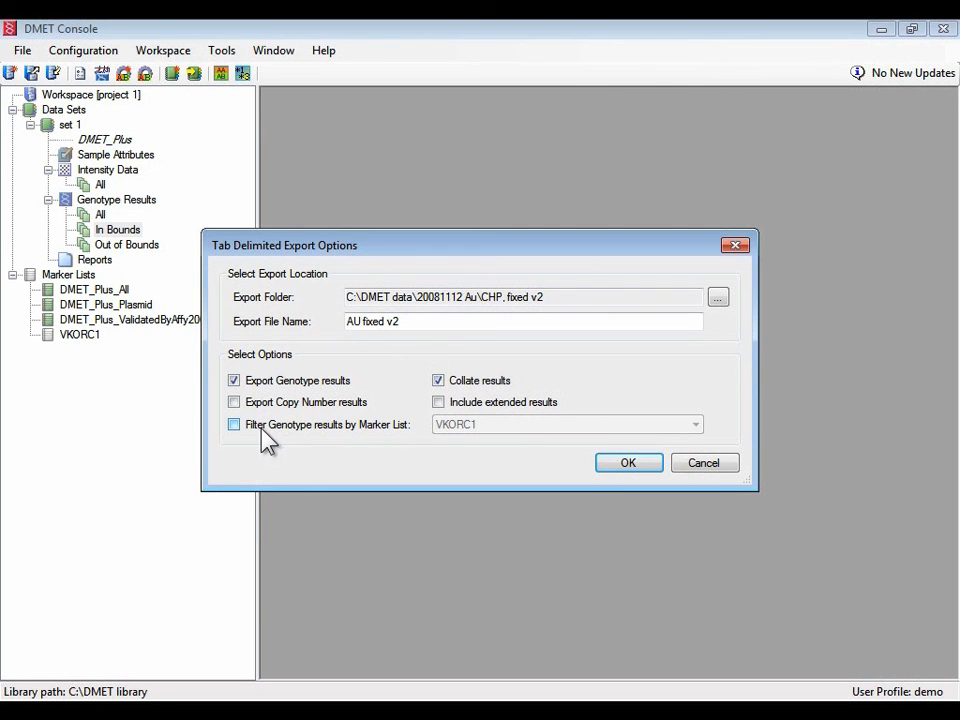
{"action": "left_click", "coordinate": [234, 425]}
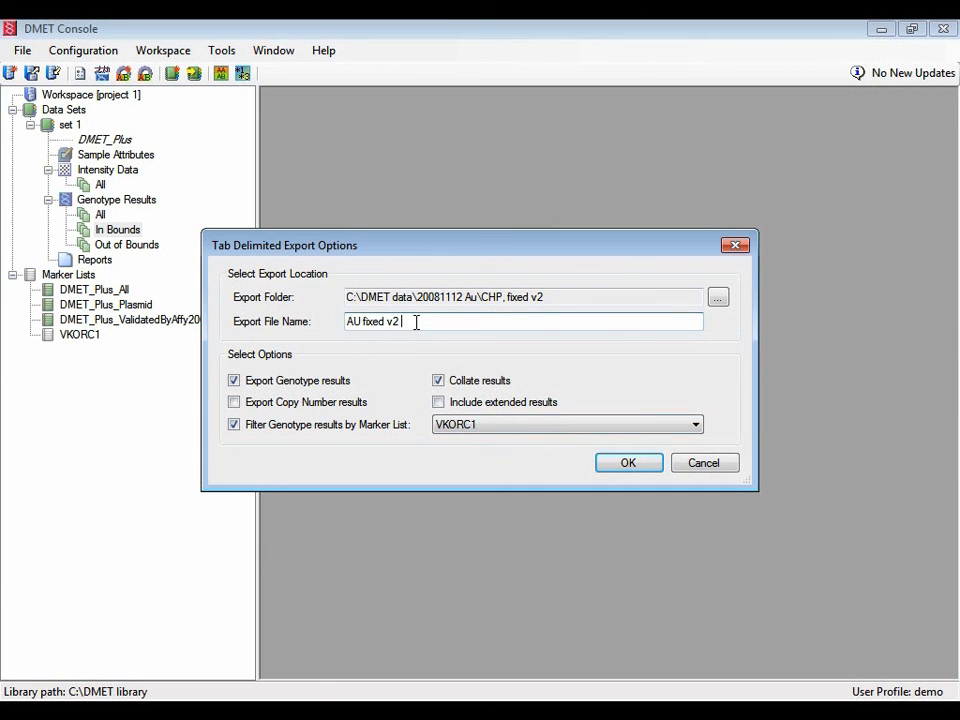
{"action": "type", "text": "COR"}
{"action": "left_click", "coordinate": [641, 463]}
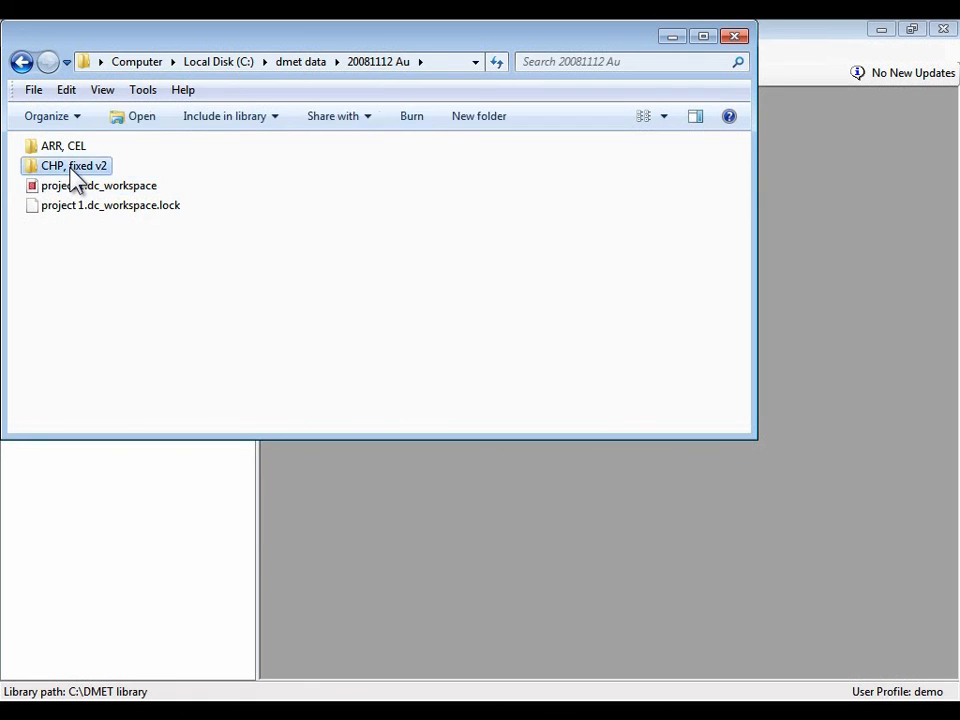
Step: Switch to the CHP, fixed v2 folder and examine the exported AU fixed v2 VKCORC1_GT.txt in Notepad, minimizing the folder window
{"action": "double_click", "coordinate": [73, 166]}
{"action": "left_click", "coordinate": [108, 193]}
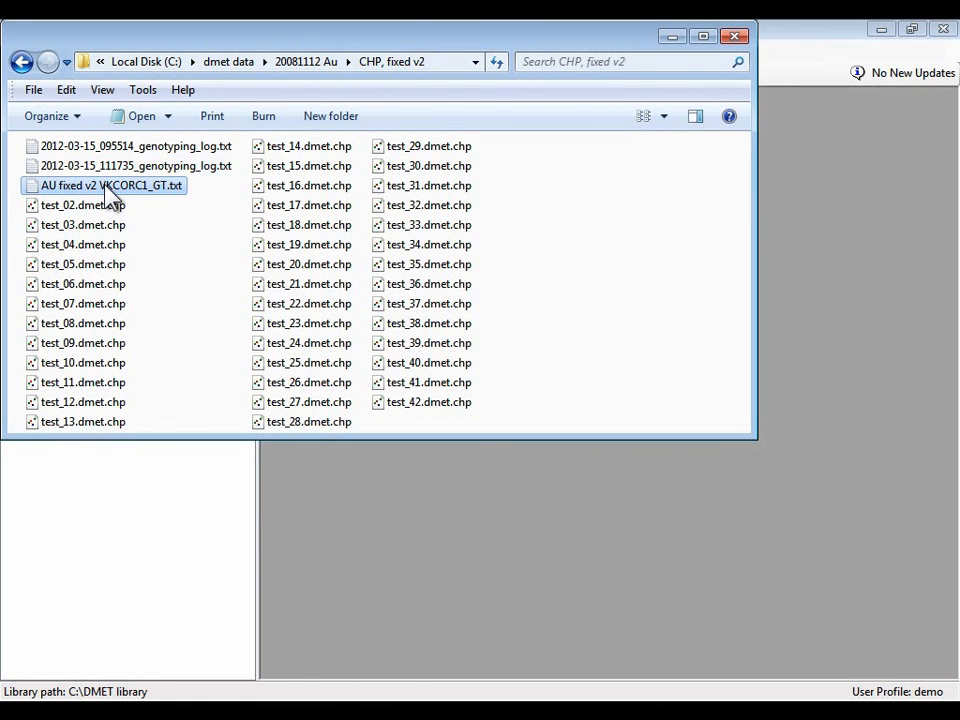
{"action": "double_click", "coordinate": [106, 190]}
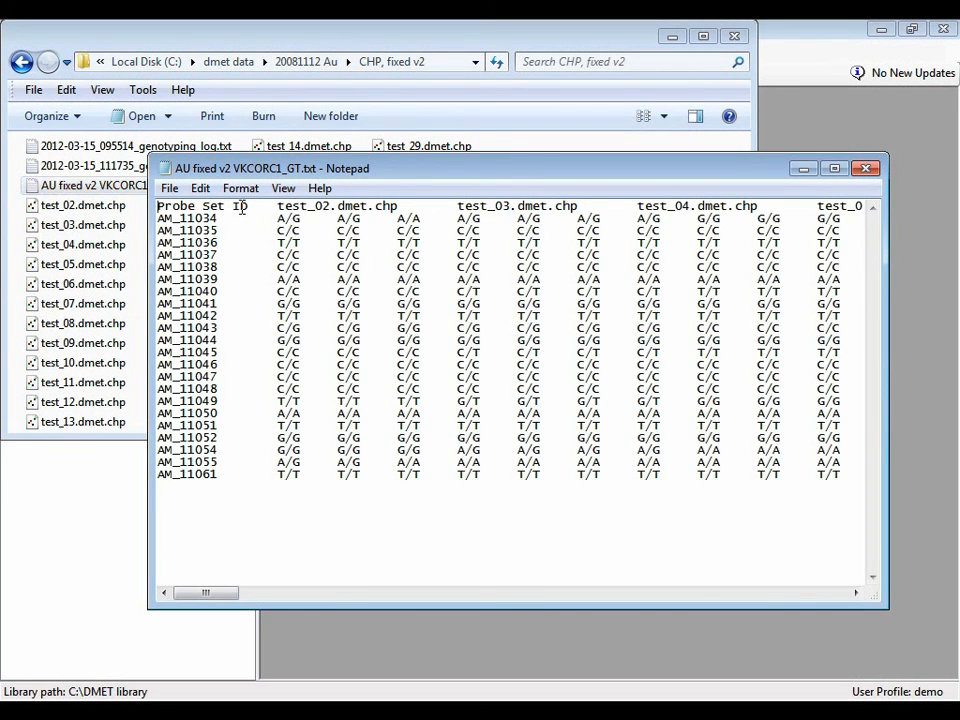
{"action": "left_click_drag", "start_coordinate": [279, 156], "coordinate": [229, 153]}
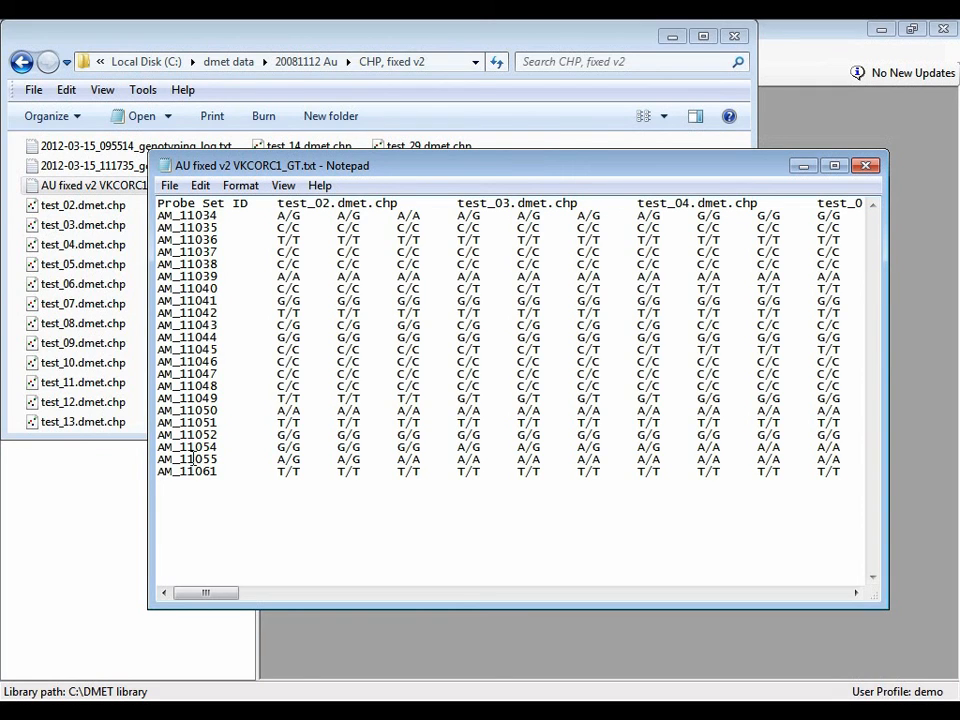
{"action": "left_click_drag", "start_coordinate": [373, 168], "coordinate": [419, 217]}
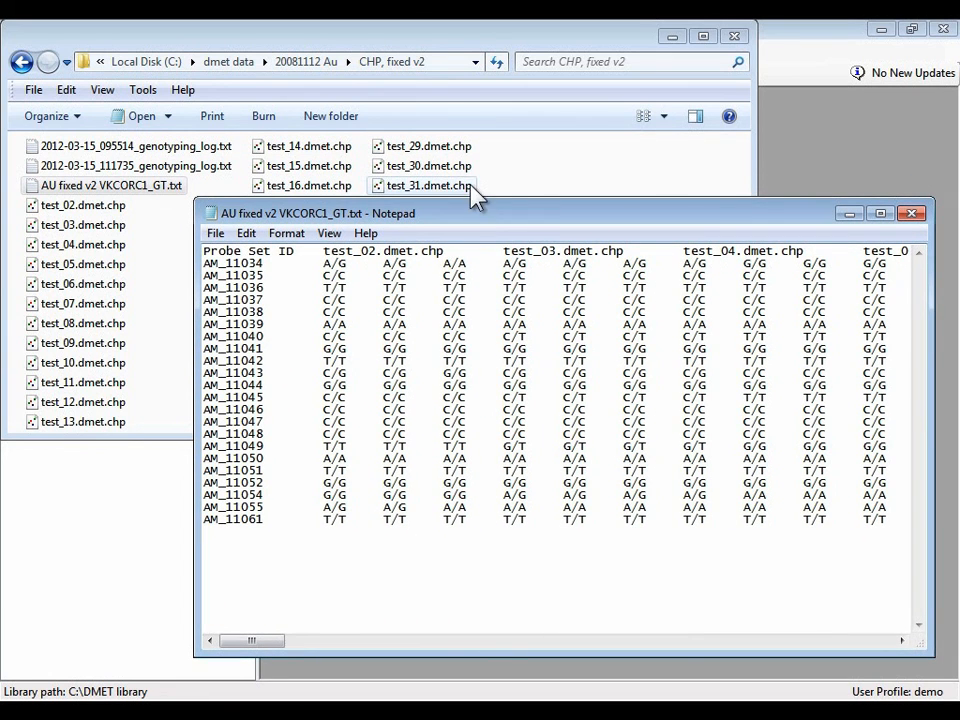
{"action": "left_click", "coordinate": [673, 37]}
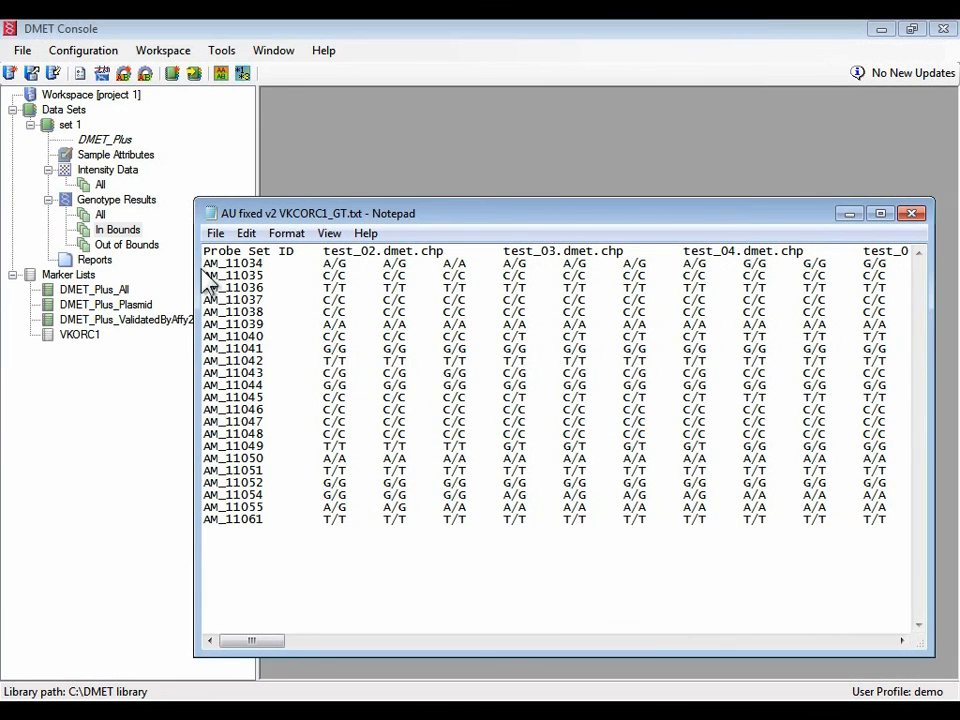
Step: Return to DMET Console, open the DMET_Plus_All marker list and widen its Common Name column to fit the names
{"action": "left_click", "coordinate": [94, 290]}
{"action": "double_click", "coordinate": [97, 290]}
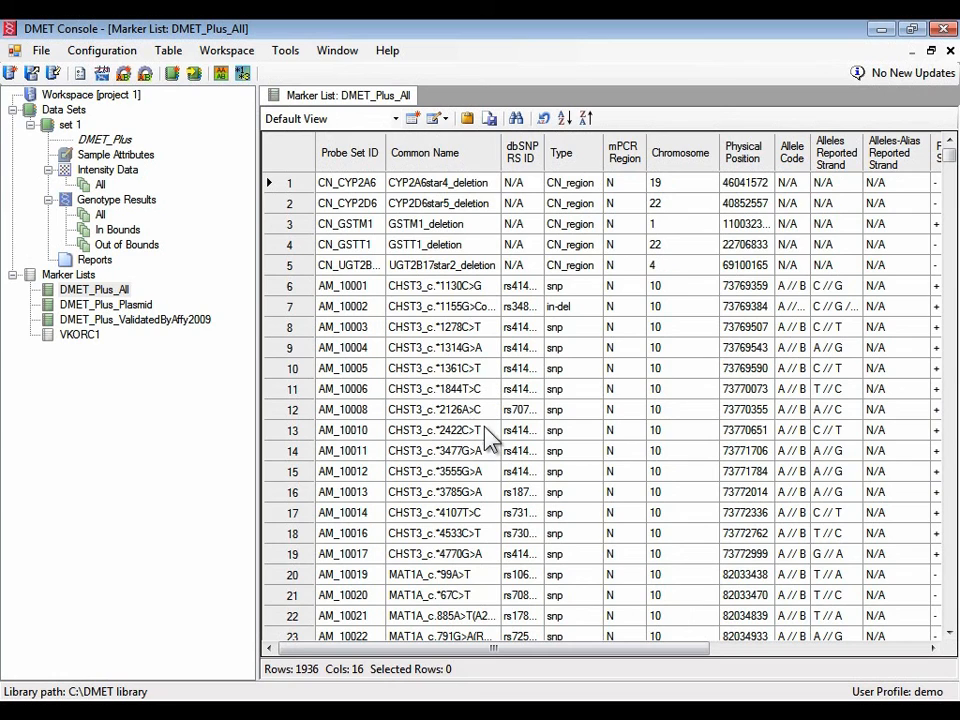
{"action": "left_click_drag", "start_coordinate": [500, 145], "coordinate": [527, 150]}
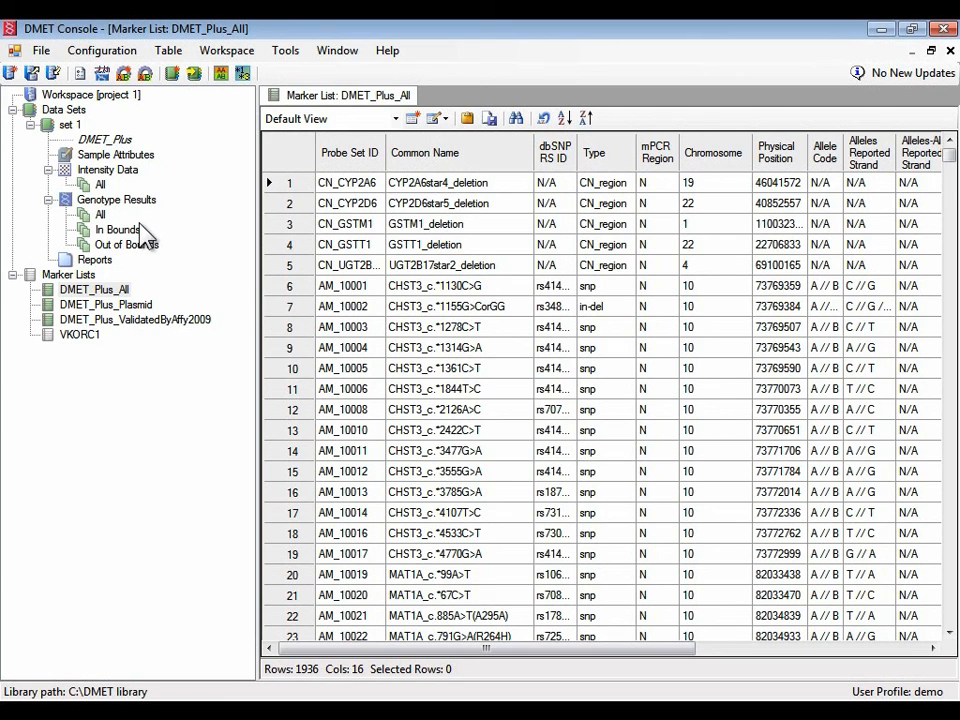
Step: Show the CHP summary table of all genotype results and start a custom view, choosing a column from further down its list
{"action": "double_click", "coordinate": [102, 214]}
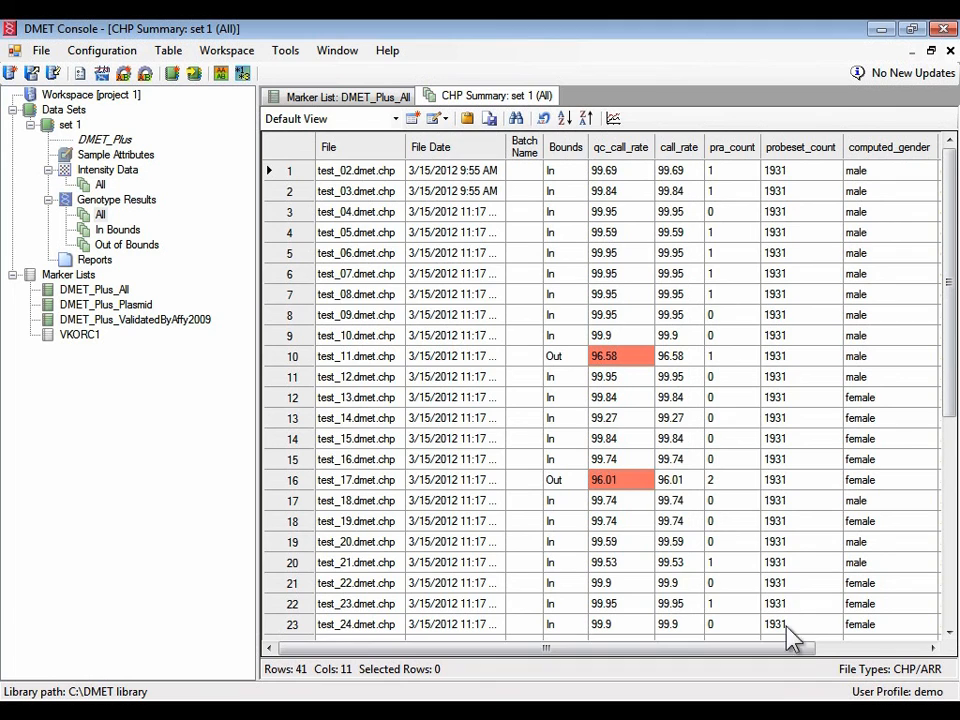
{"action": "left_click_drag", "start_coordinate": [786, 649], "coordinate": [895, 660]}
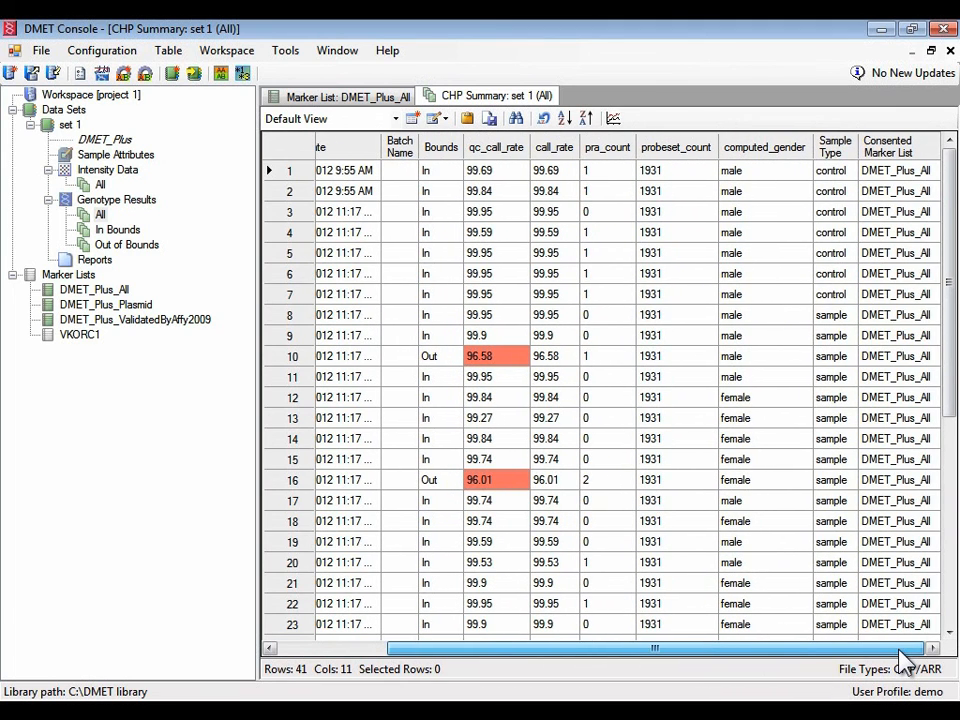
{"action": "left_click", "coordinate": [442, 121]}
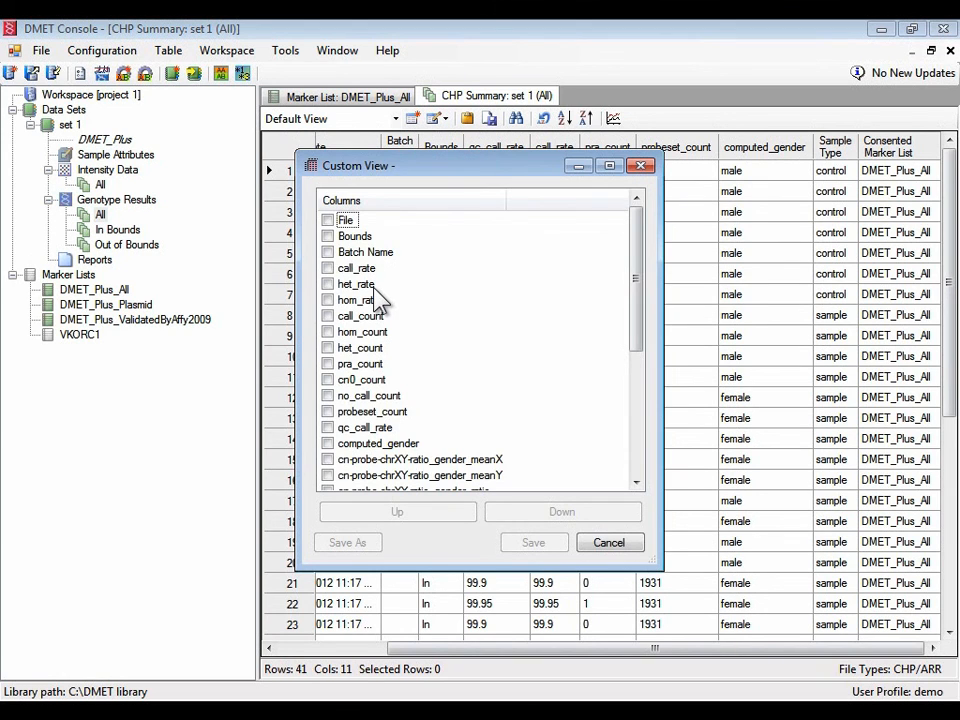
{"action": "left_click_drag", "start_coordinate": [636, 349], "coordinate": [643, 465]}
{"action": "left_click", "coordinate": [328, 332]}
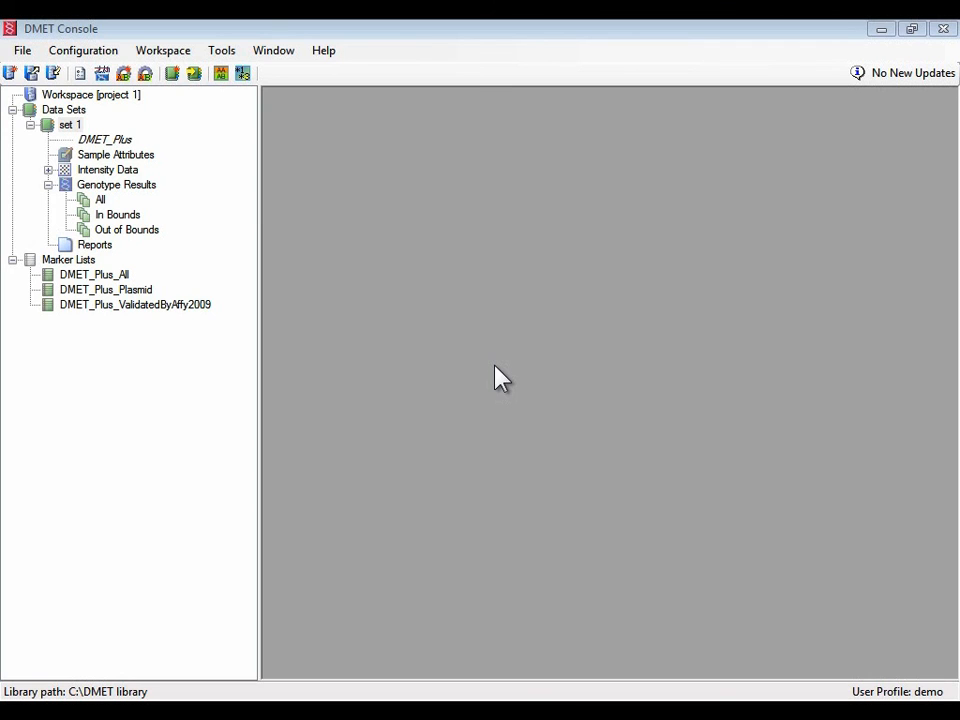
Step: Start a concordance check on the All group of genotype results
{"action": "left_click", "coordinate": [101, 204]}
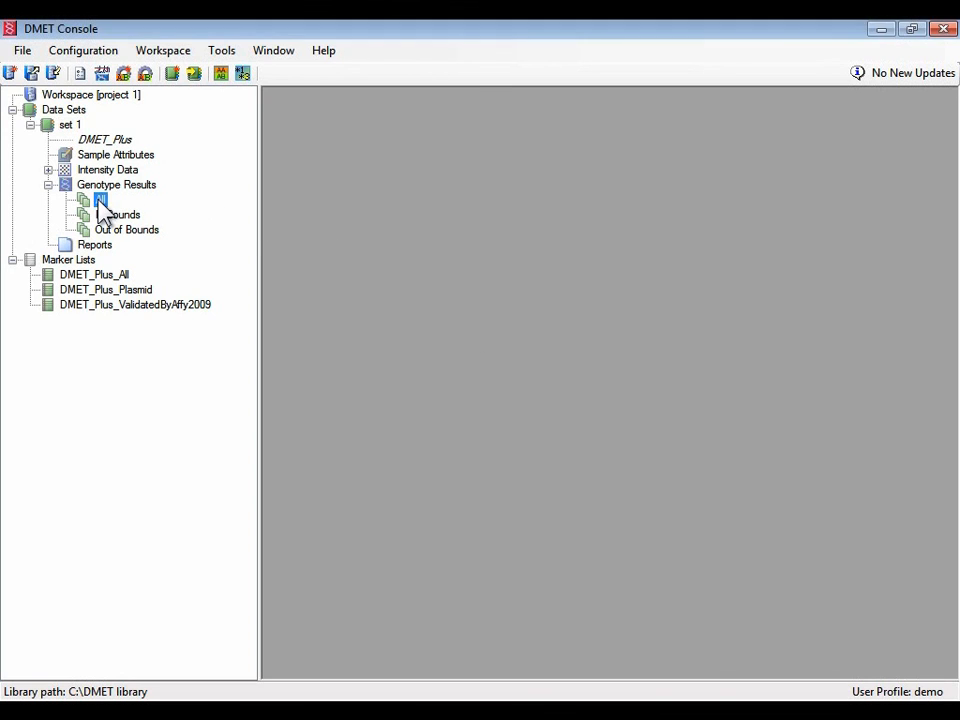
{"action": "right_click", "coordinate": [99, 208]}
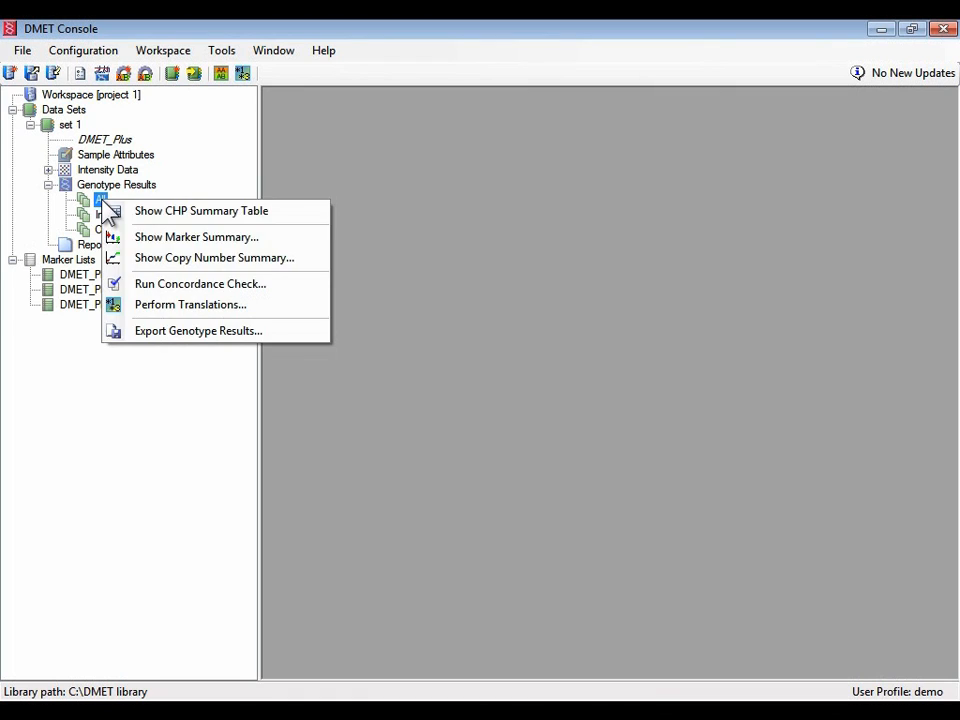
{"action": "left_click", "coordinate": [293, 286]}
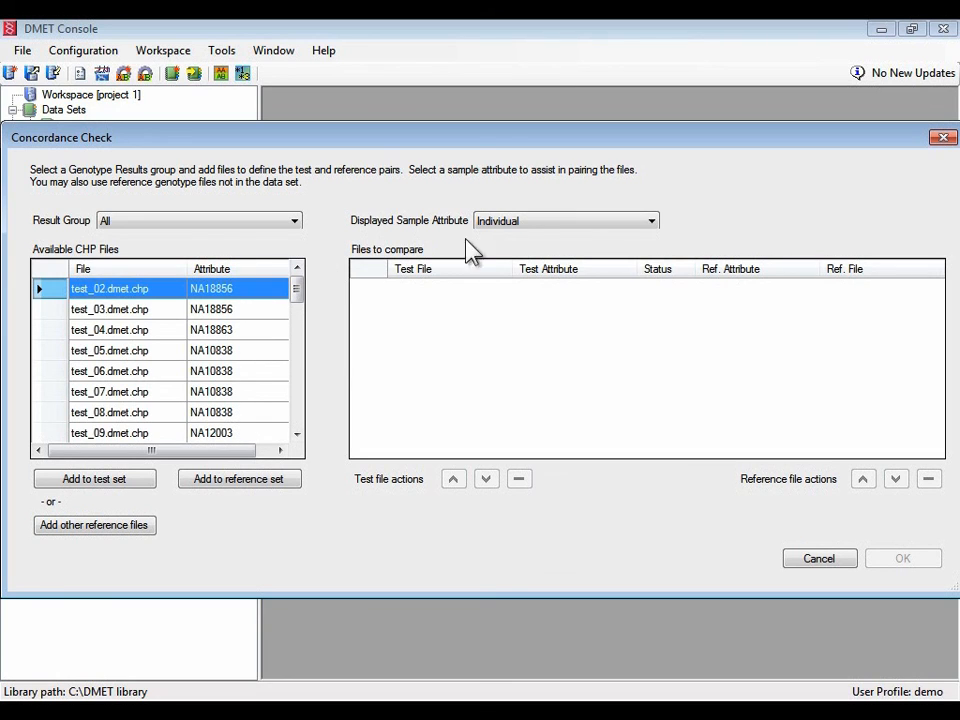
Step: Display the Source Well attribute for the available CHP files, and return the displayed sample attribute to Individual
{"action": "left_click", "coordinate": [541, 223]}
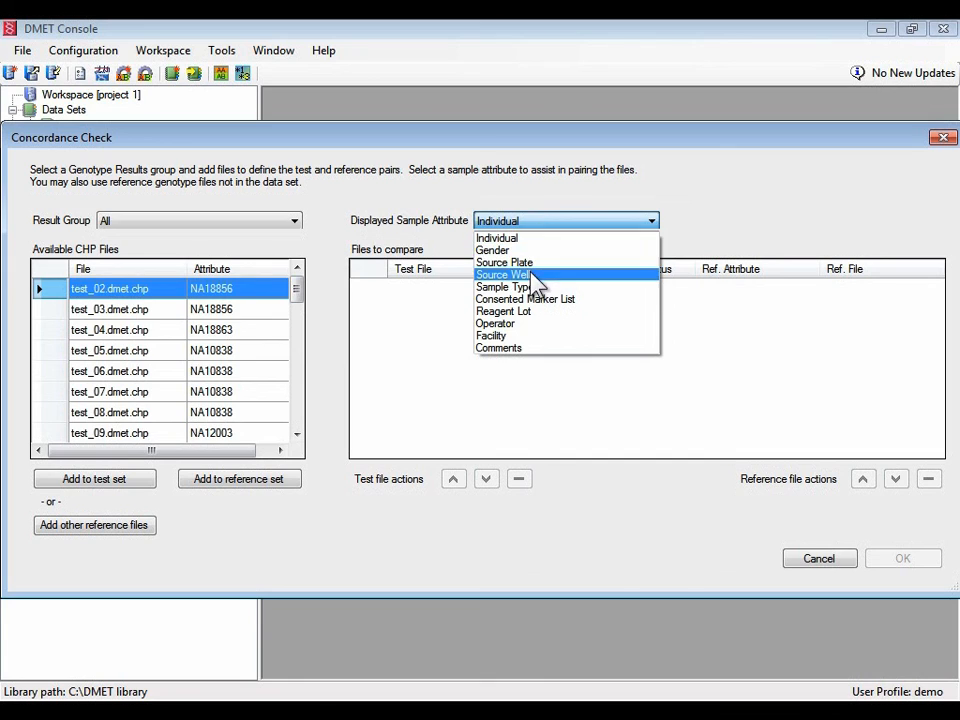
{"action": "left_click", "coordinate": [531, 282]}
{"action": "left_click", "coordinate": [559, 223]}
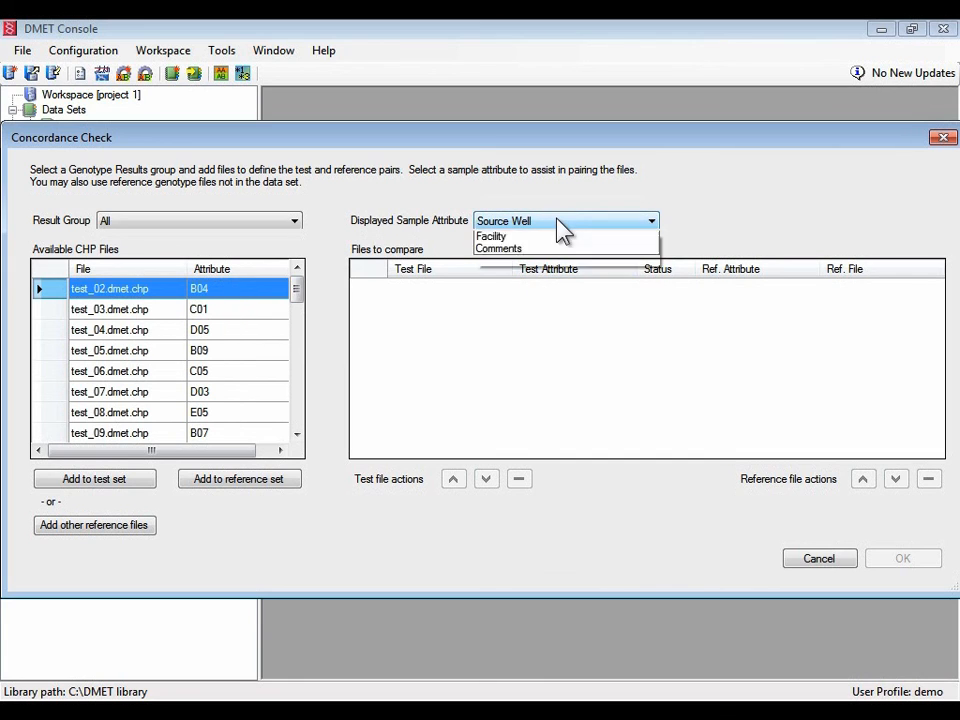
{"action": "left_click", "coordinate": [549, 238]}
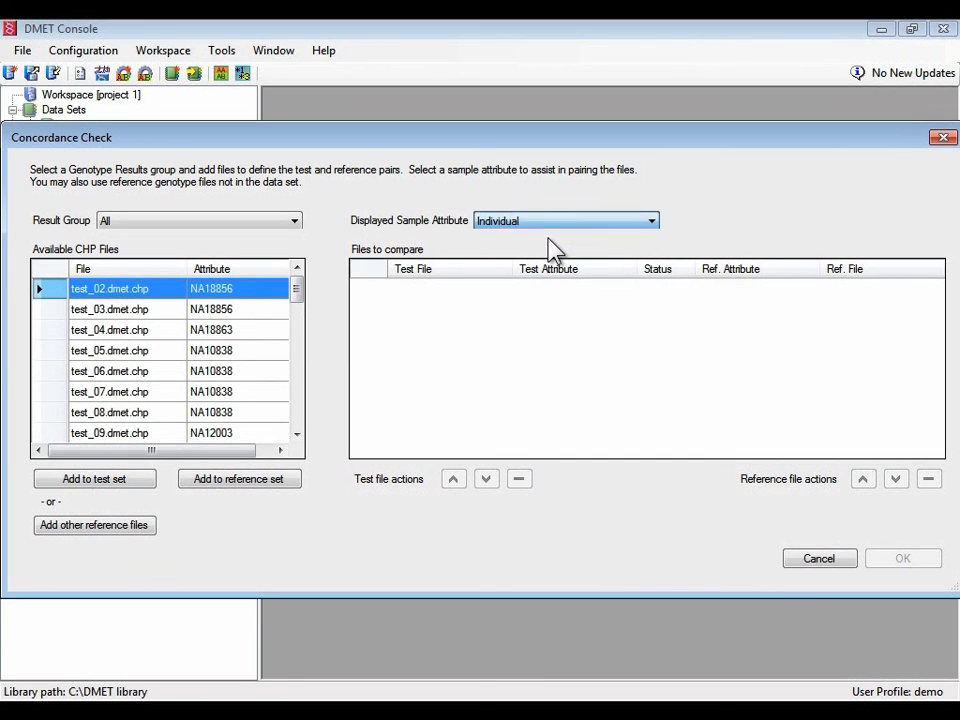
Step: Sort the available CHP files by attribute and add test_11, test_12 and test_10 of individual NA12003 to the test set
{"action": "left_click", "coordinate": [254, 268]}
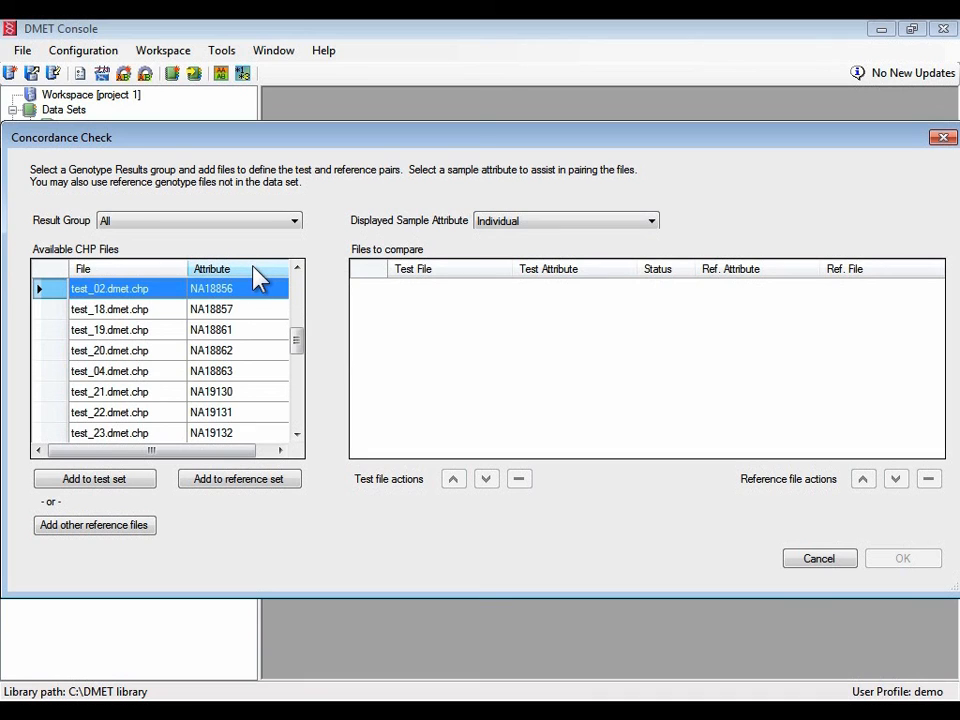
{"action": "left_click_drag", "start_coordinate": [300, 345], "coordinate": [298, 285]}
{"action": "left_click", "coordinate": [145, 376]}
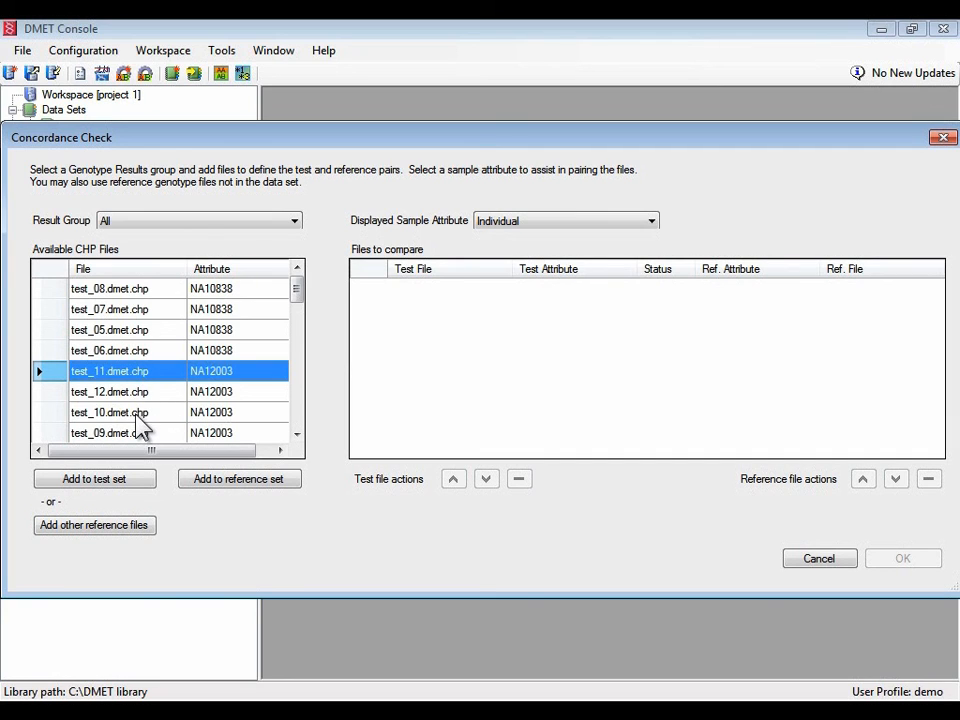
{"action": "left_click", "coordinate": [138, 413], "text": "shift"}
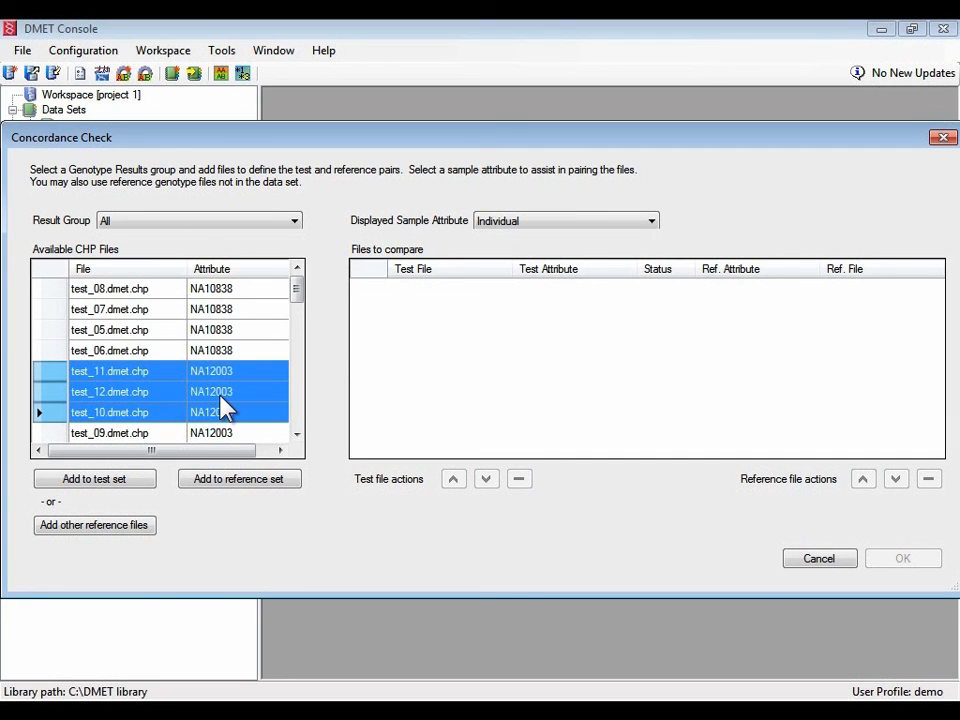
{"action": "left_click", "coordinate": [116, 484]}
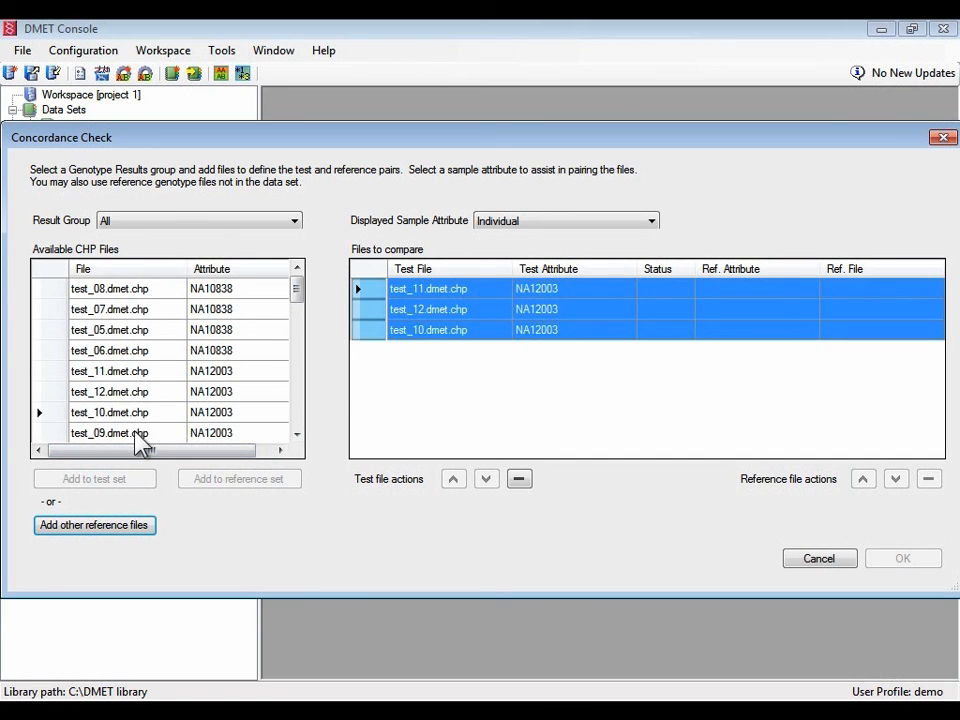
Step: Add test_09.dmet.chp as the reference file for each of the three NA12003 test files
{"action": "left_click", "coordinate": [134, 433]}
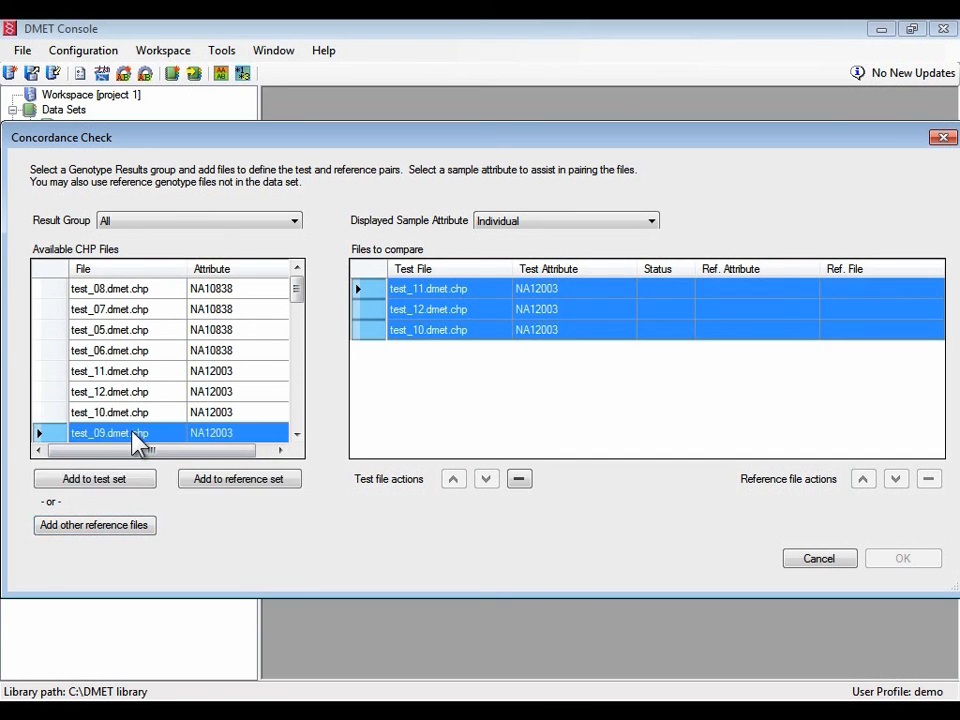
{"action": "left_click", "coordinate": [212, 481]}
{"action": "left_click", "coordinate": [170, 435]}
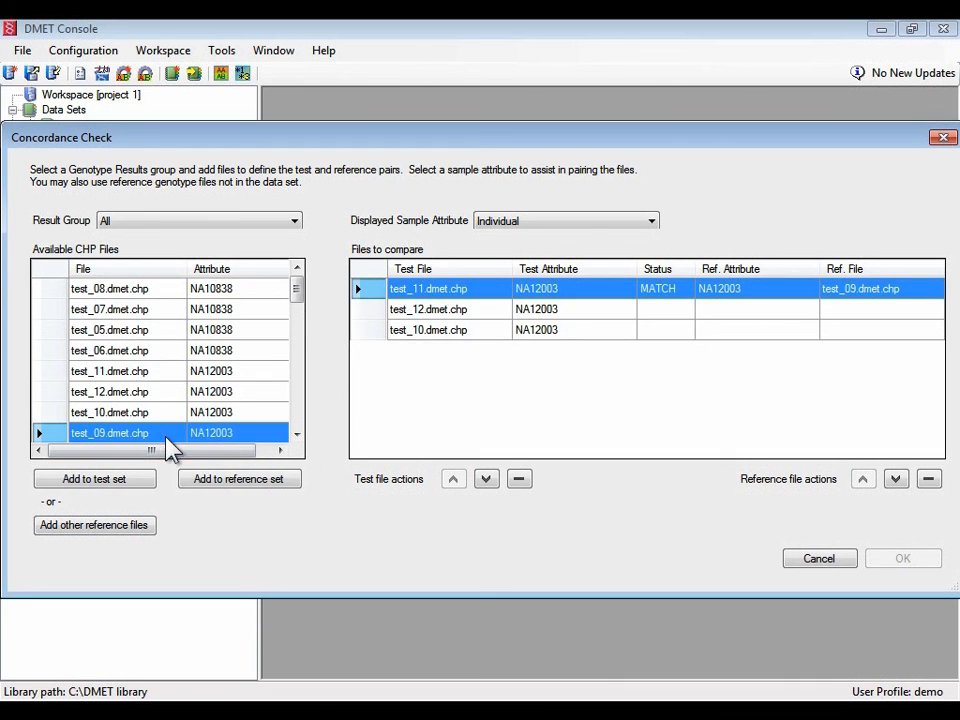
{"action": "left_click", "coordinate": [206, 482]}
{"action": "left_click", "coordinate": [170, 435]}
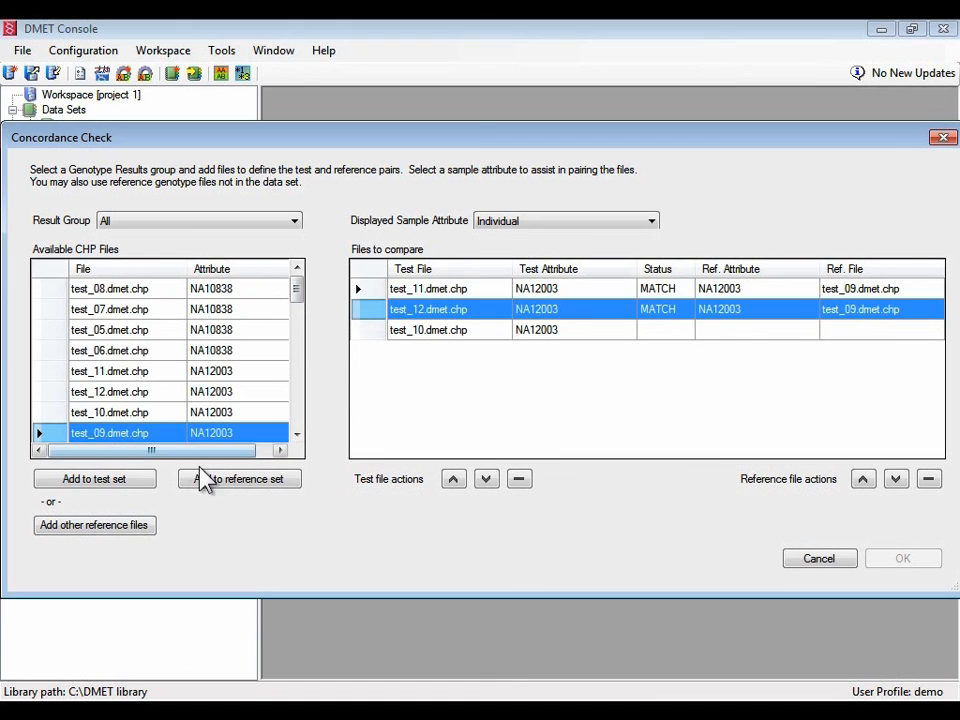
{"action": "left_click", "coordinate": [205, 479]}
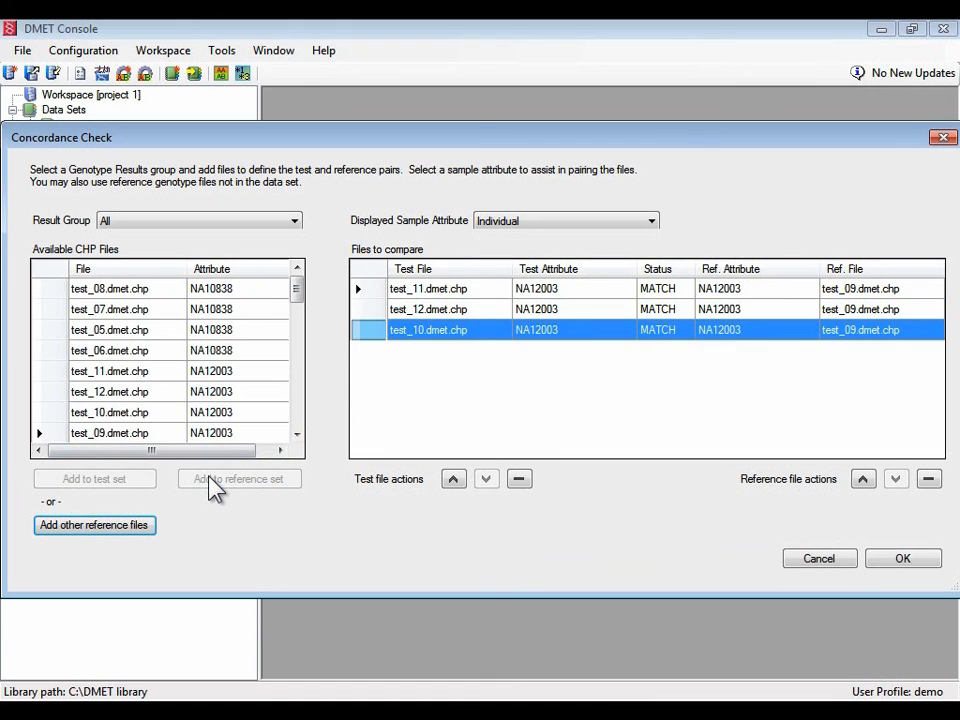
{"action": "left_click", "coordinate": [380, 292]}
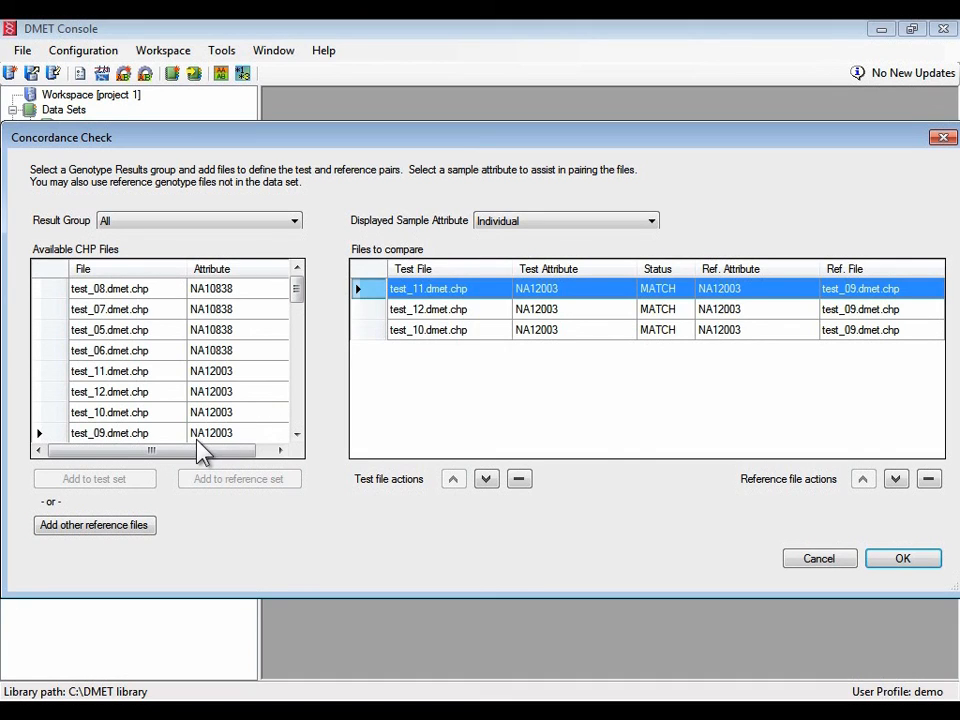
Step: Add the seven CHP files from test_17 (NA18855) through test_04 (NA18863) to the test set
{"action": "left_click_drag", "start_coordinate": [298, 298], "coordinate": [299, 330]}
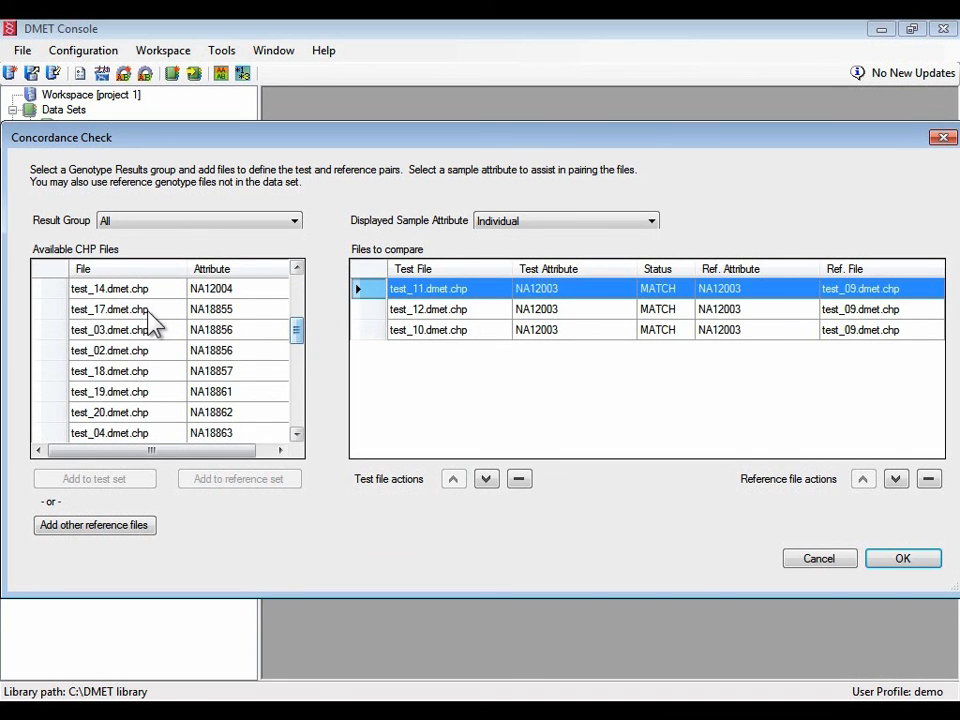
{"action": "left_click", "coordinate": [148, 310]}
{"action": "left_click", "coordinate": [297, 434]}
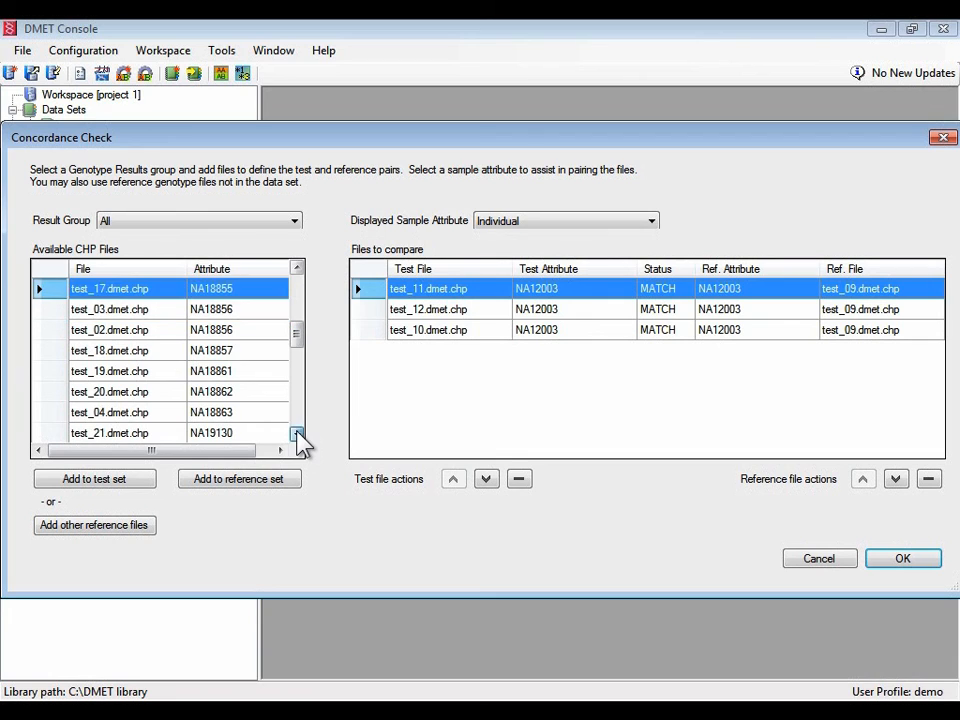
{"action": "left_click", "coordinate": [155, 414], "text": "shift"}
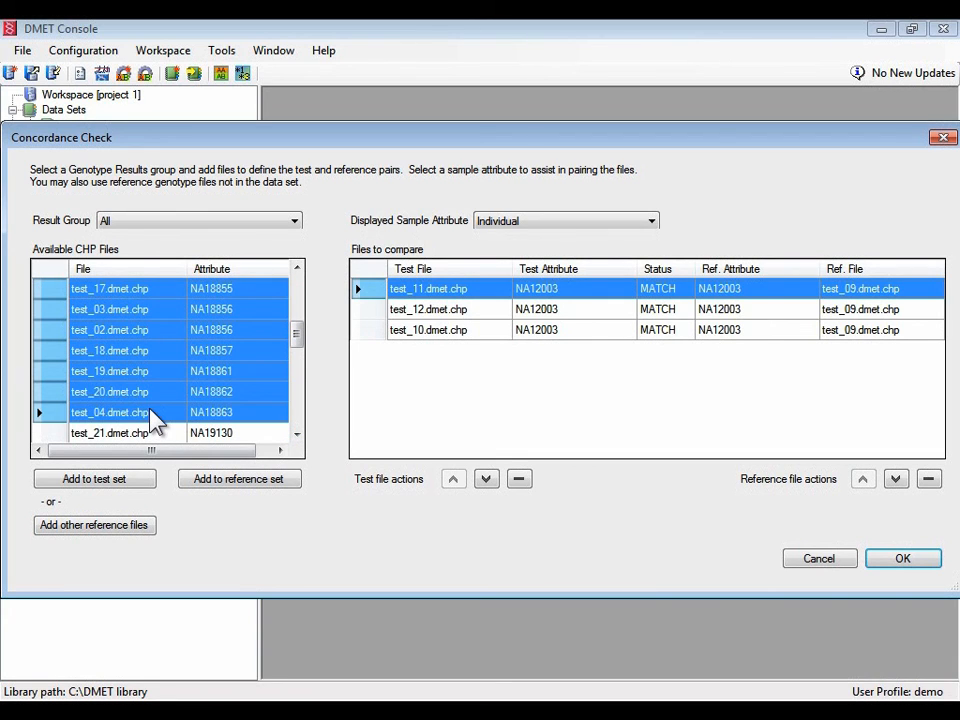
{"action": "left_click", "coordinate": [113, 484]}
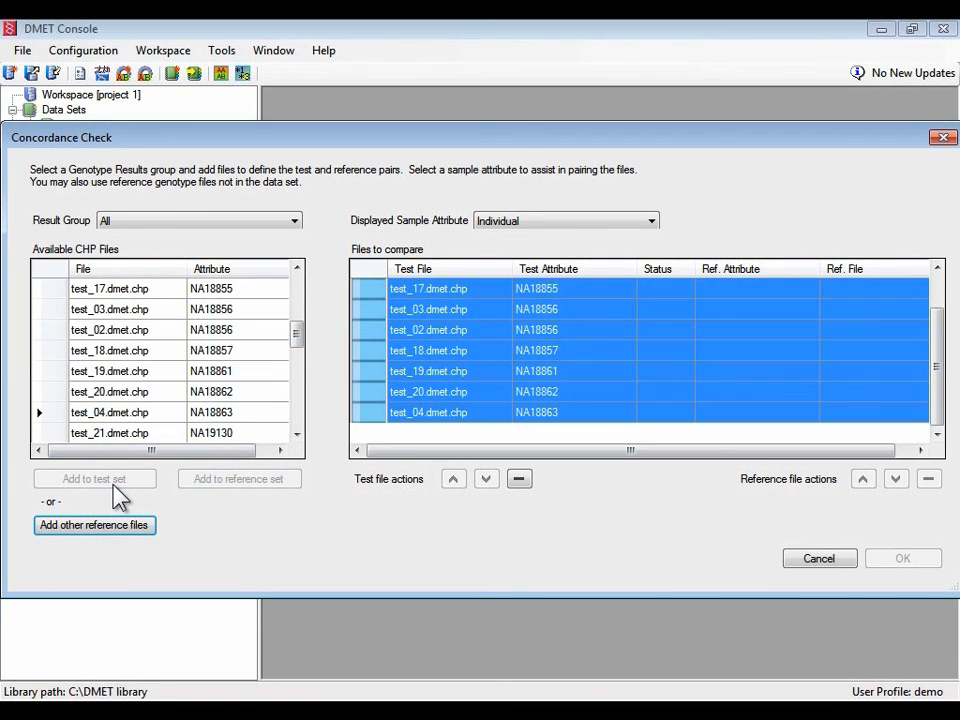
Step: Start adding other reference files and open the dmet_plus_training_plate_ref_genotypes folder
{"action": "left_click", "coordinate": [118, 537]}
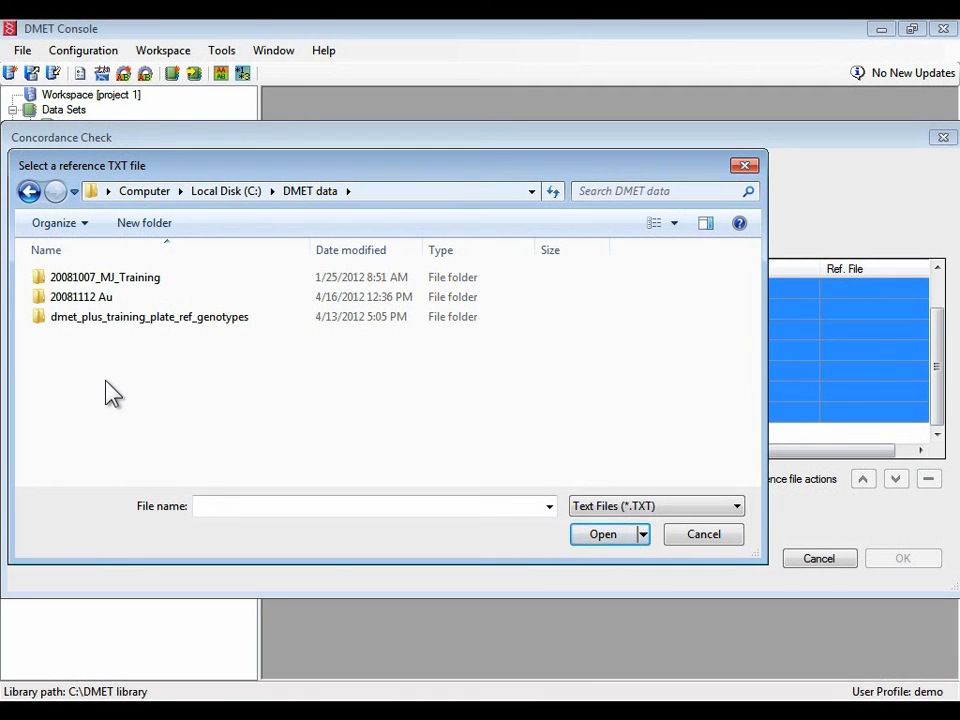
{"action": "double_click", "coordinate": [121, 320]}
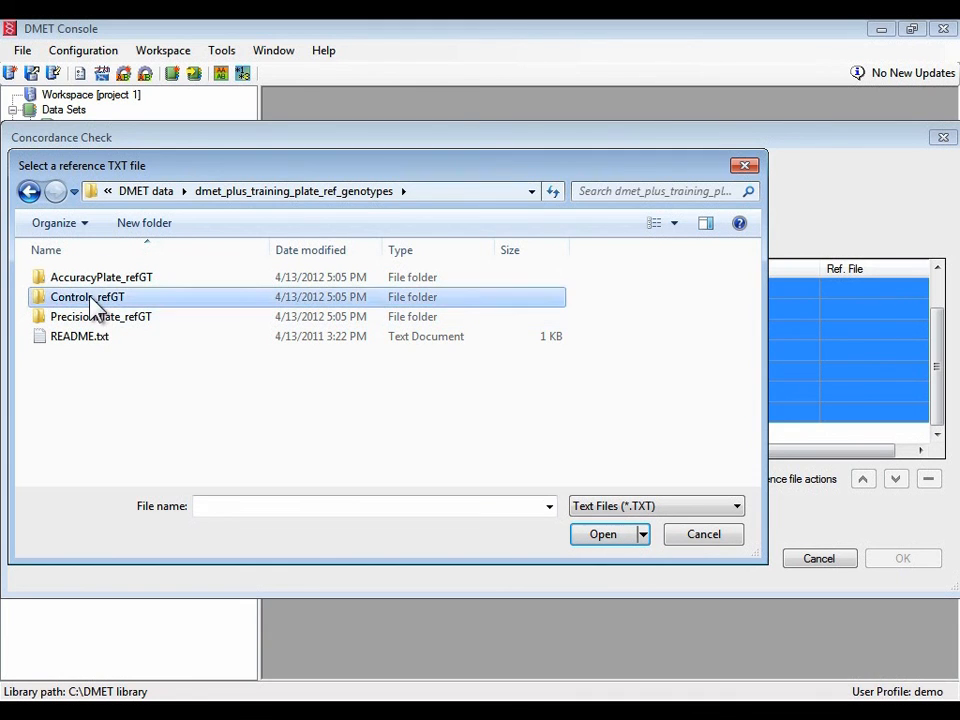
{"action": "double_click", "coordinate": [90, 298]}
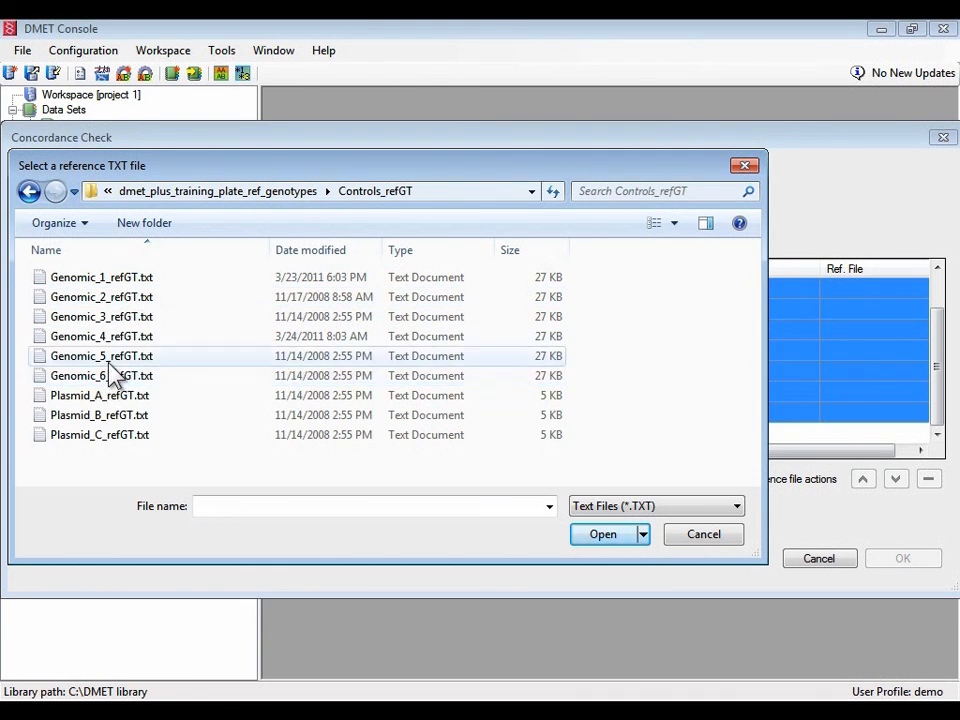
{"action": "left_click", "coordinate": [104, 337]}
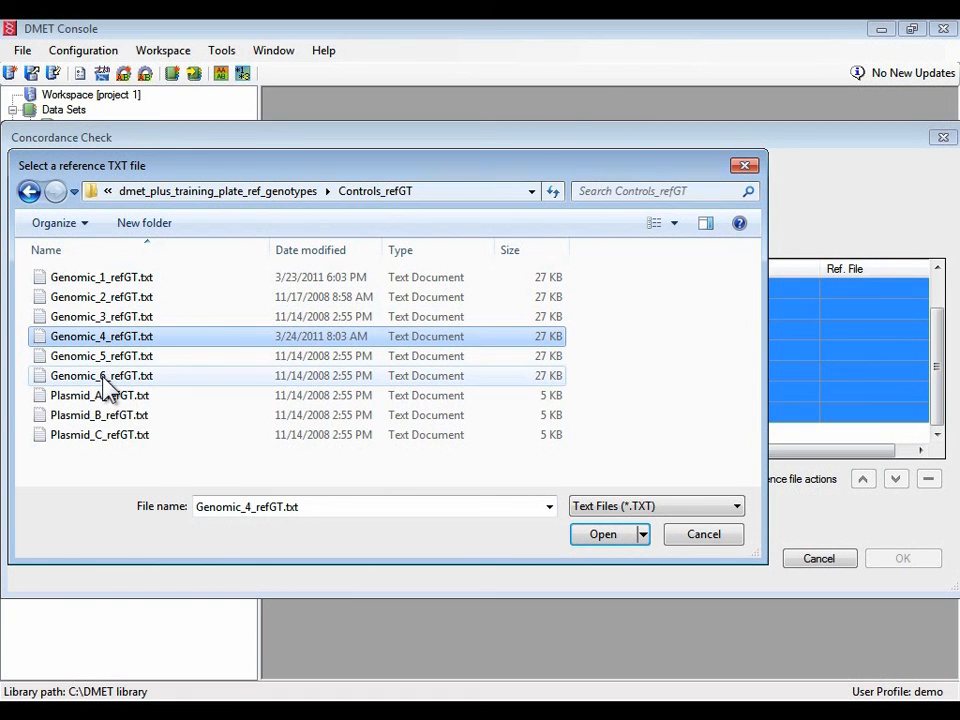
{"action": "left_click", "coordinate": [104, 378], "text": "shift"}
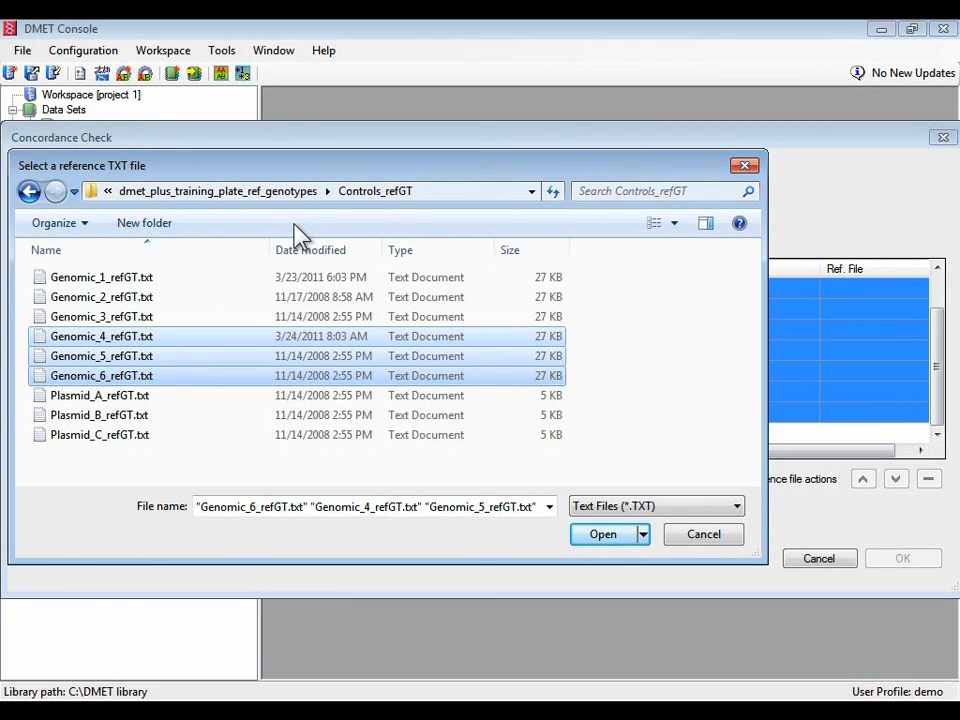
{"action": "left_click", "coordinate": [293, 191]}
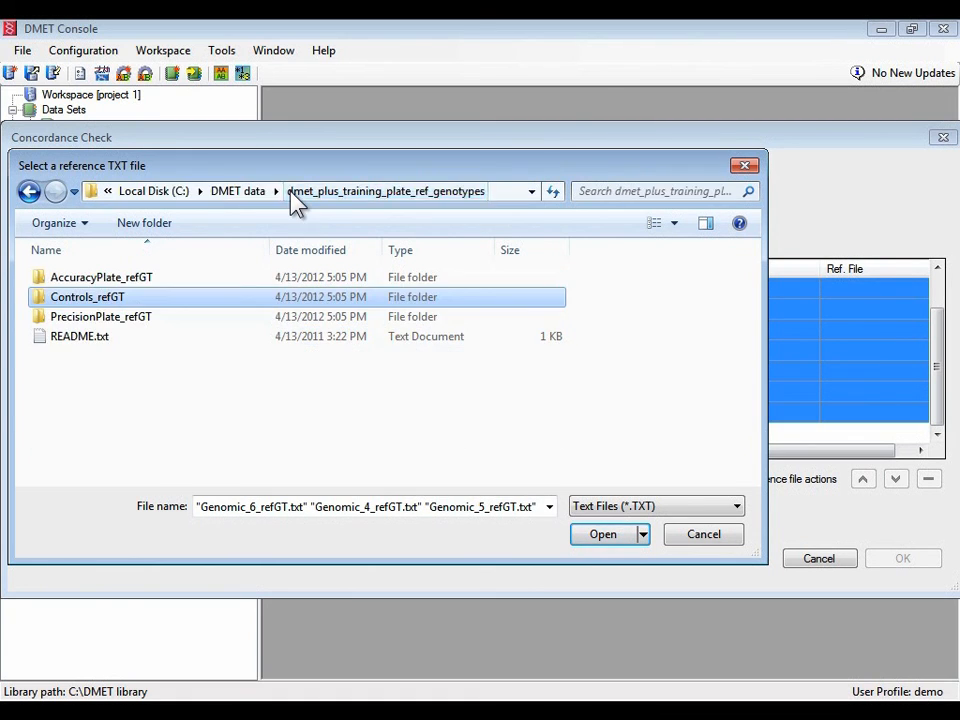
Step: Filter the AccuracyPlate_refGT folder by *188* and add all matching refGT text files as references
{"action": "double_click", "coordinate": [86, 280]}
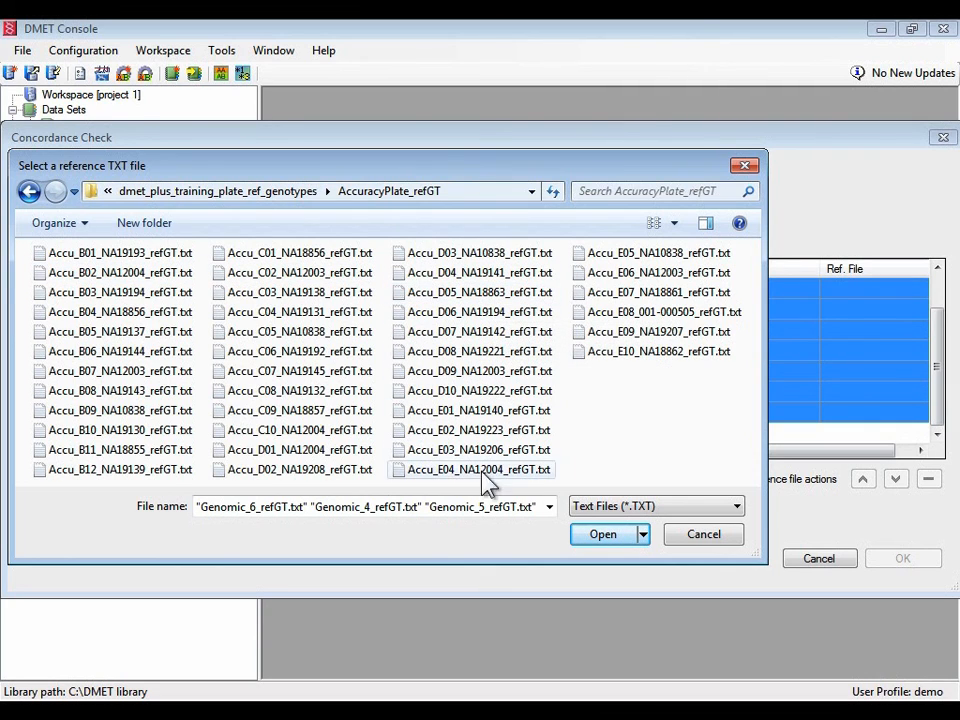
{"action": "left_click_drag", "start_coordinate": [527, 507], "coordinate": [229, 509]}
{"action": "key", "text": "BackSpace"}
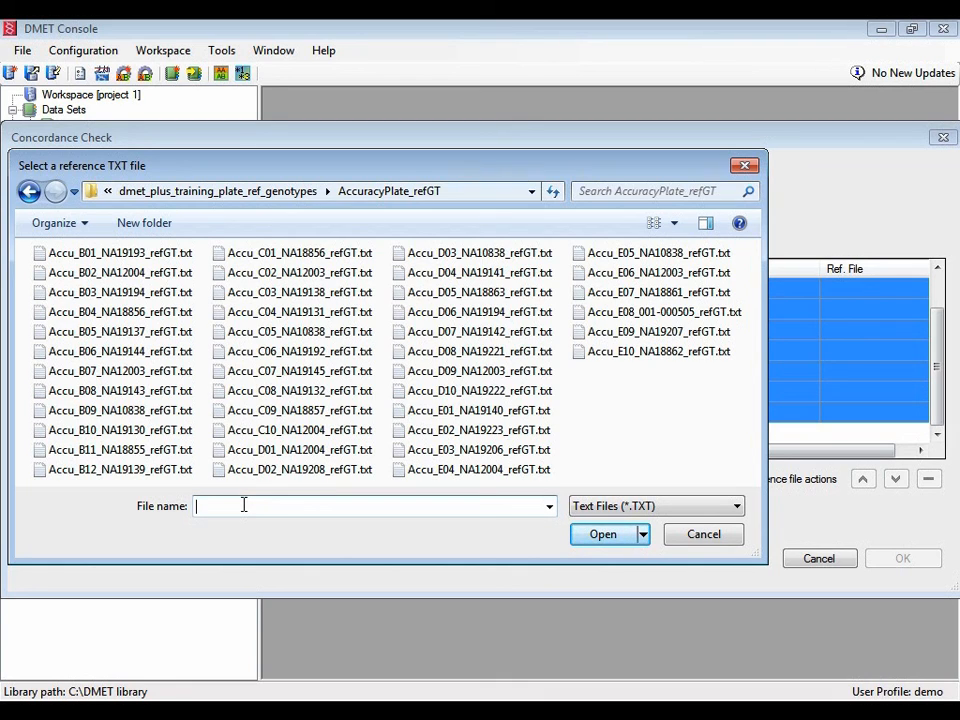
{"action": "type", "text": "*188*"}
{"action": "left_click", "coordinate": [601, 537]}
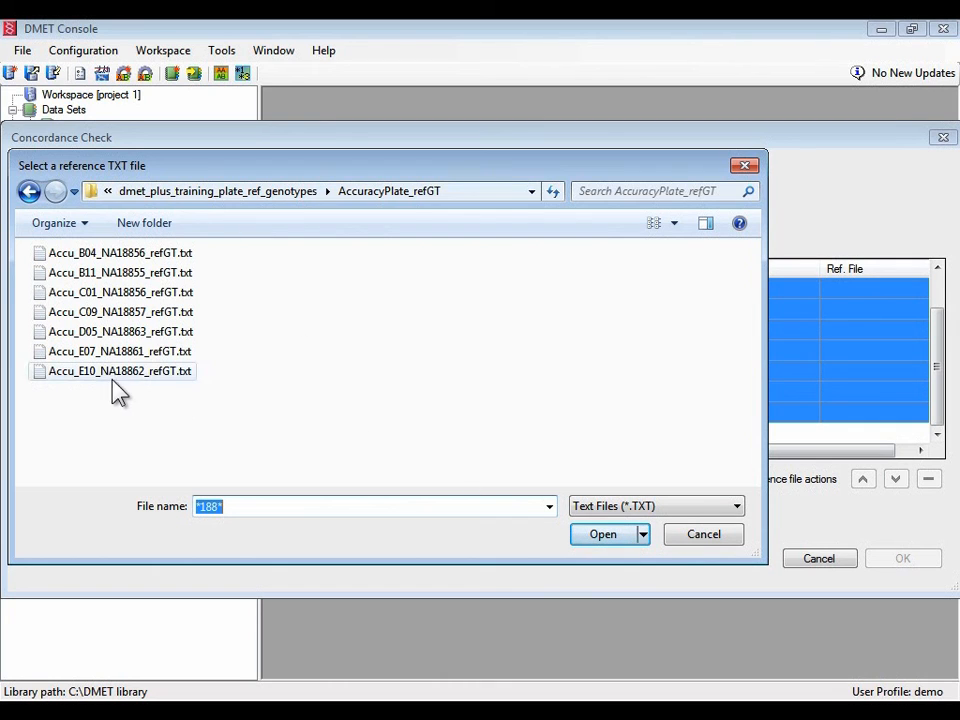
{"action": "left_click_drag", "start_coordinate": [135, 390], "coordinate": [76, 256]}
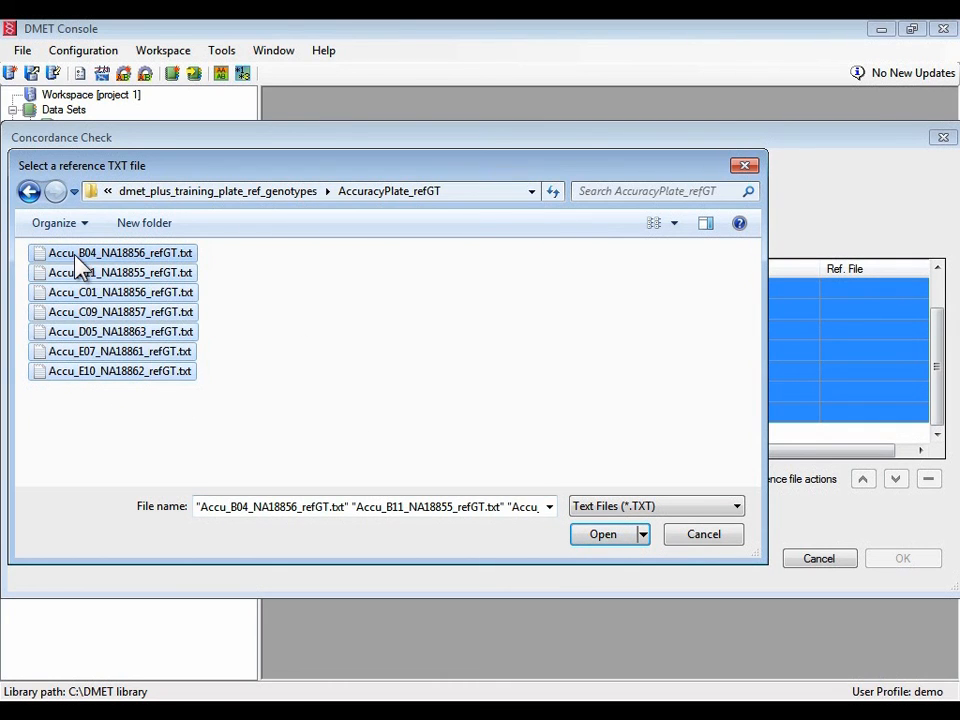
{"action": "left_click", "coordinate": [604, 540]}
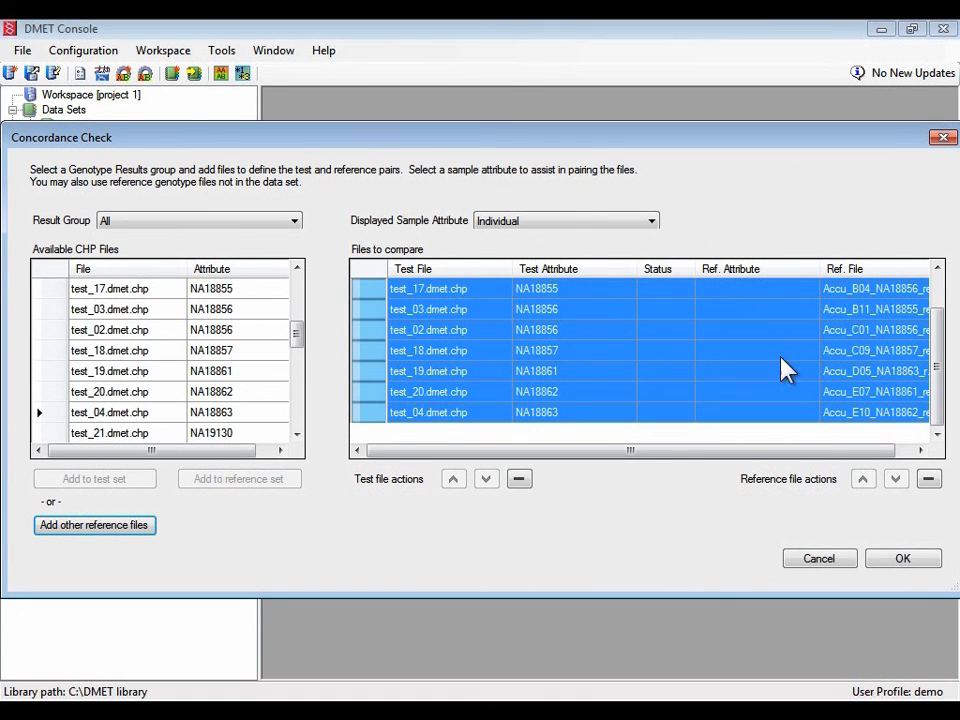
Step: Fit the Test Attribute, Ref. Attribute, Test File and Ref. File columns of the files to compare to their contents
{"action": "double_click", "coordinate": [636, 271]}
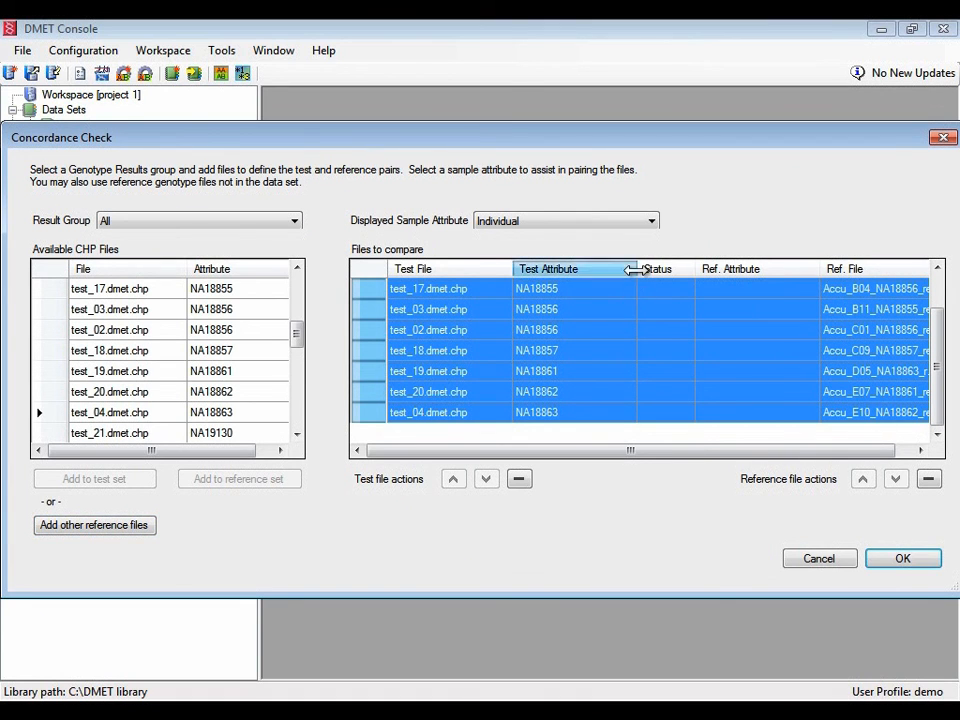
{"action": "double_click", "coordinate": [784, 270]}
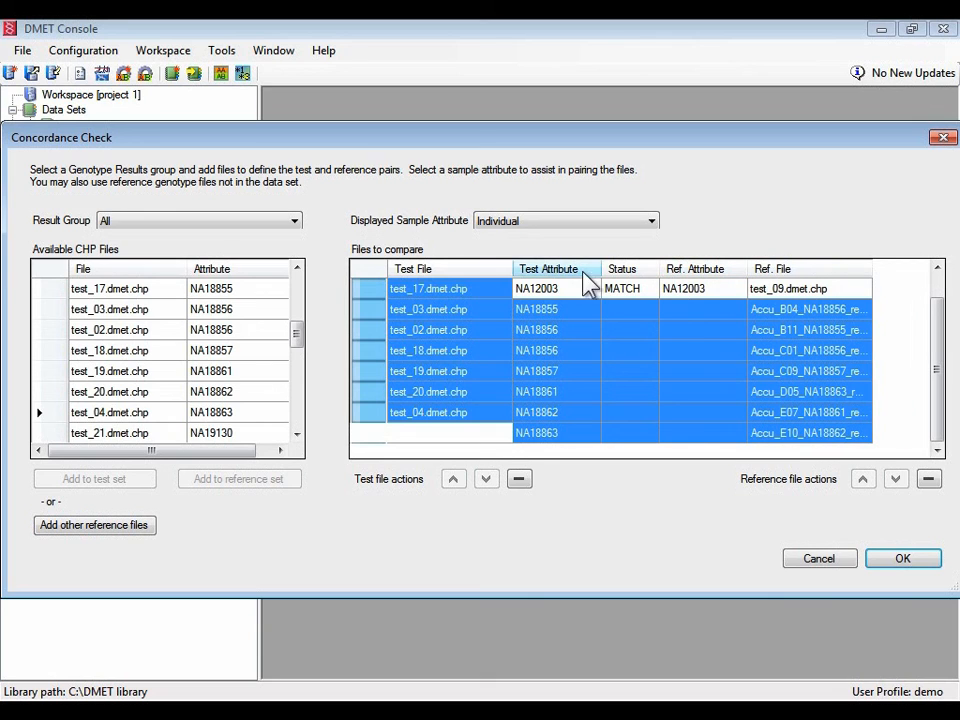
{"action": "double_click", "coordinate": [512, 270]}
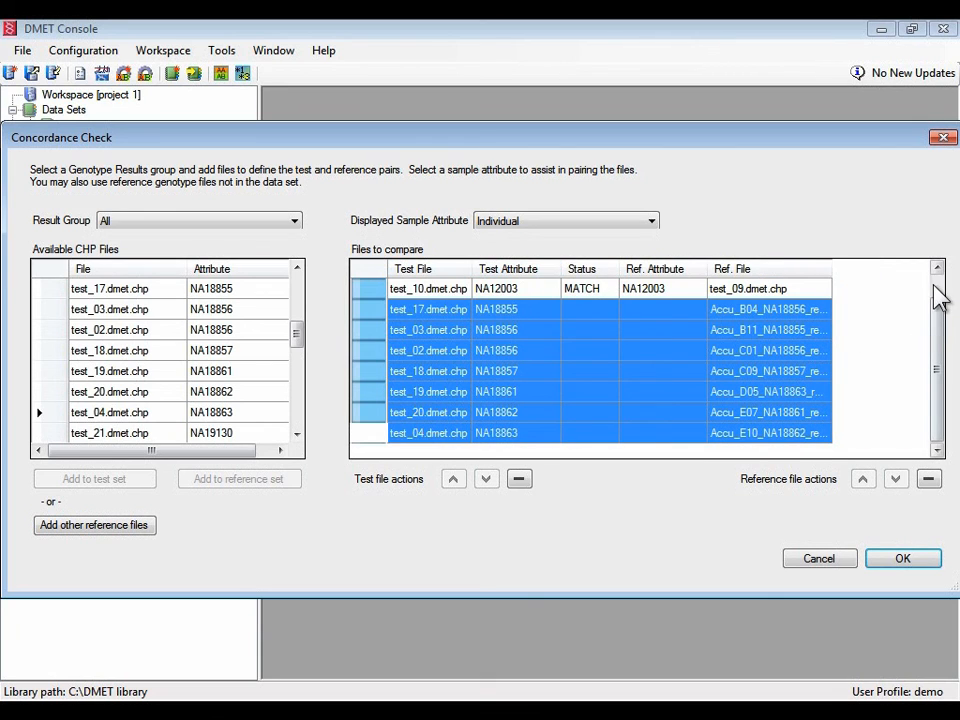
{"action": "left_click", "coordinate": [934, 286]}
{"action": "left_click_drag", "start_coordinate": [936, 348], "coordinate": [935, 390]}
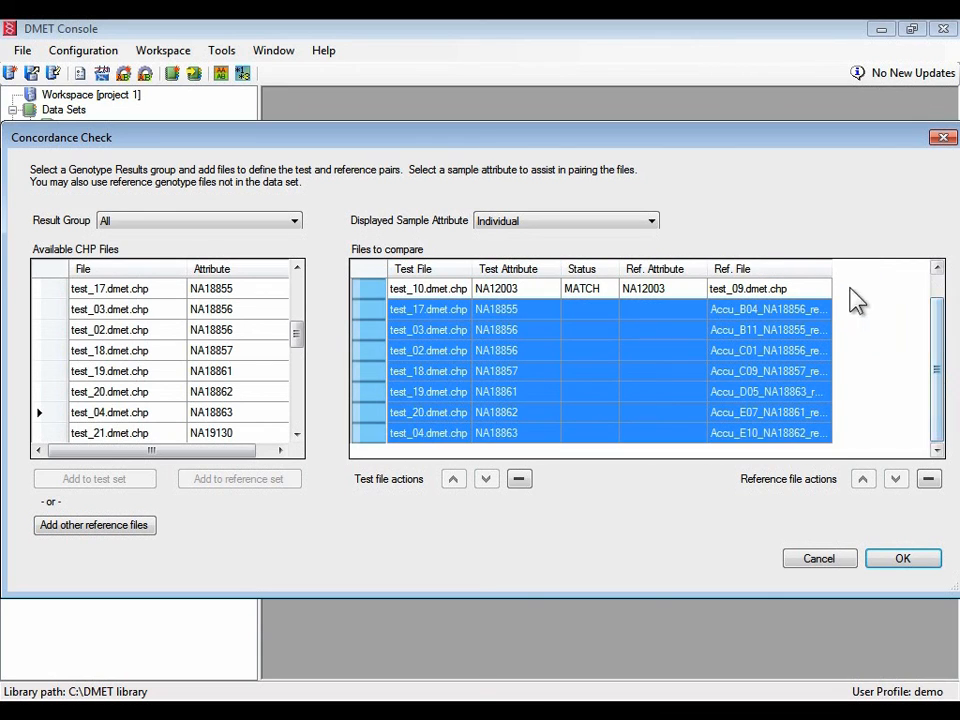
{"action": "double_click", "coordinate": [831, 269]}
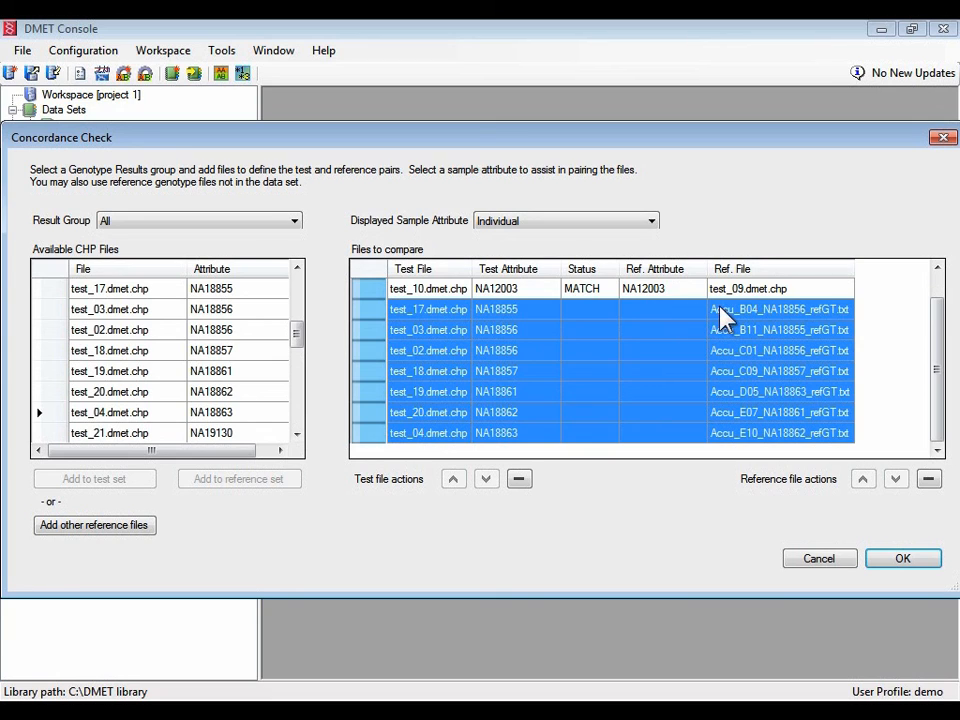
Step: Move the reference file Accu_B11_NA18855_refGT.txt up one row to pair it with test_17.dmet.chp
{"action": "left_click", "coordinate": [379, 309]}
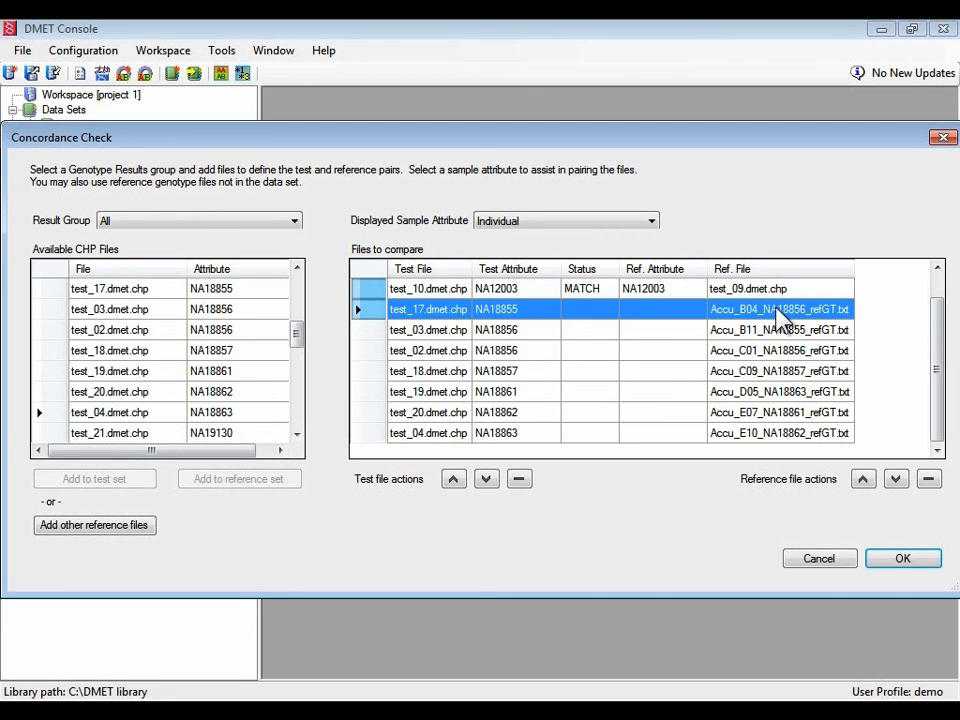
{"action": "left_click", "coordinate": [798, 330]}
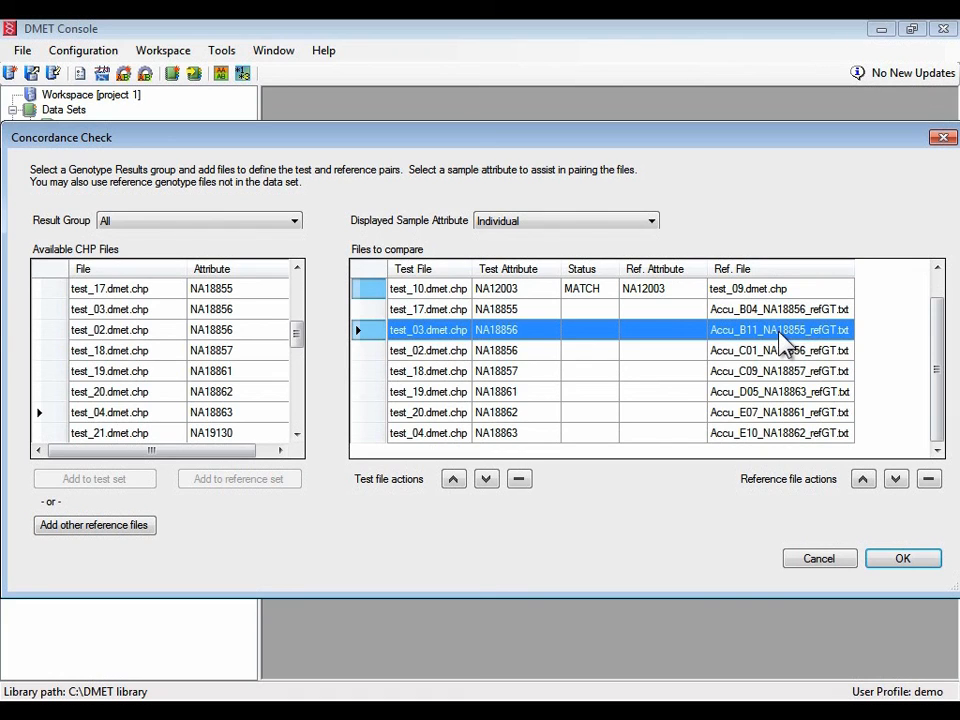
{"action": "left_click", "coordinate": [864, 480]}
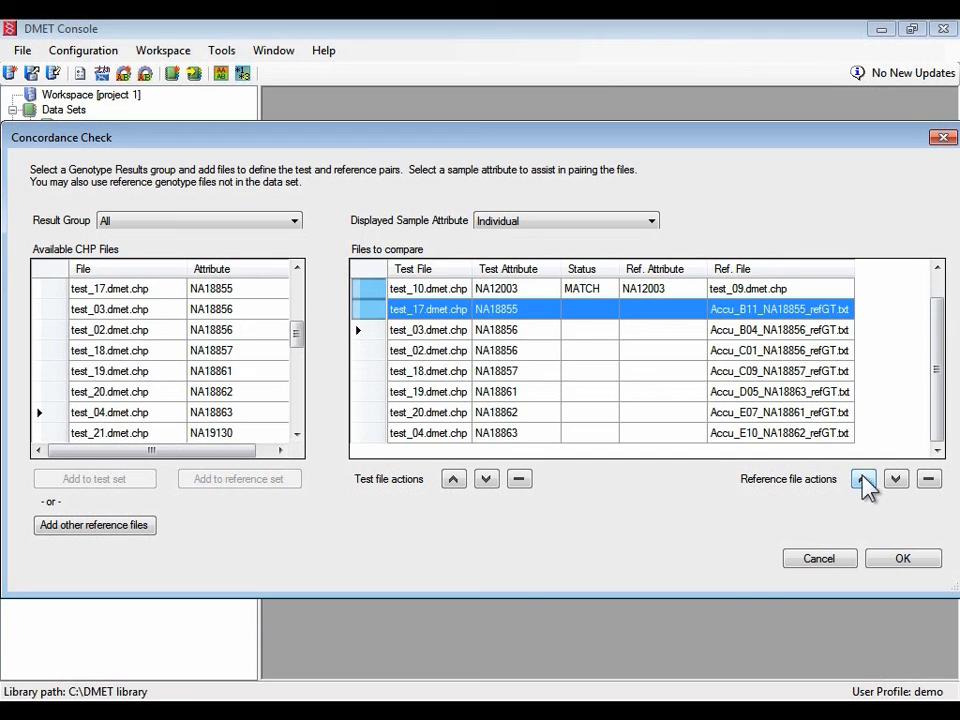
Step: Check the remaining file pairs and move the reference Accu_D05_NA18863_refGT.txt down two rows to pair it with test_04.dmet.chp
{"action": "left_click", "coordinate": [762, 332]}
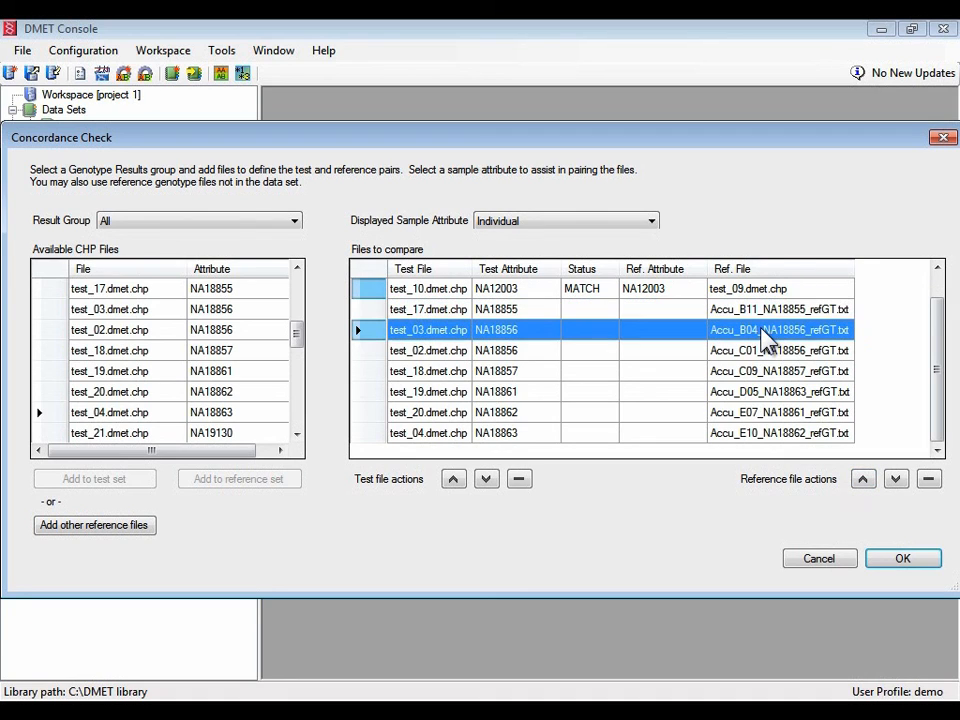
{"action": "left_click", "coordinate": [765, 353]}
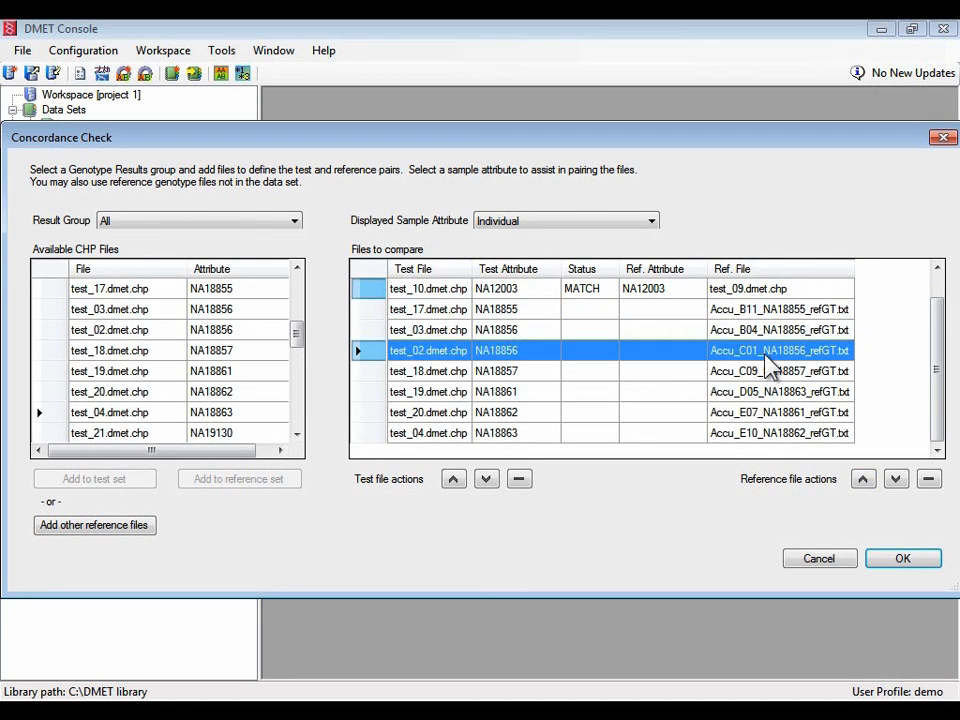
{"action": "left_click", "coordinate": [771, 373]}
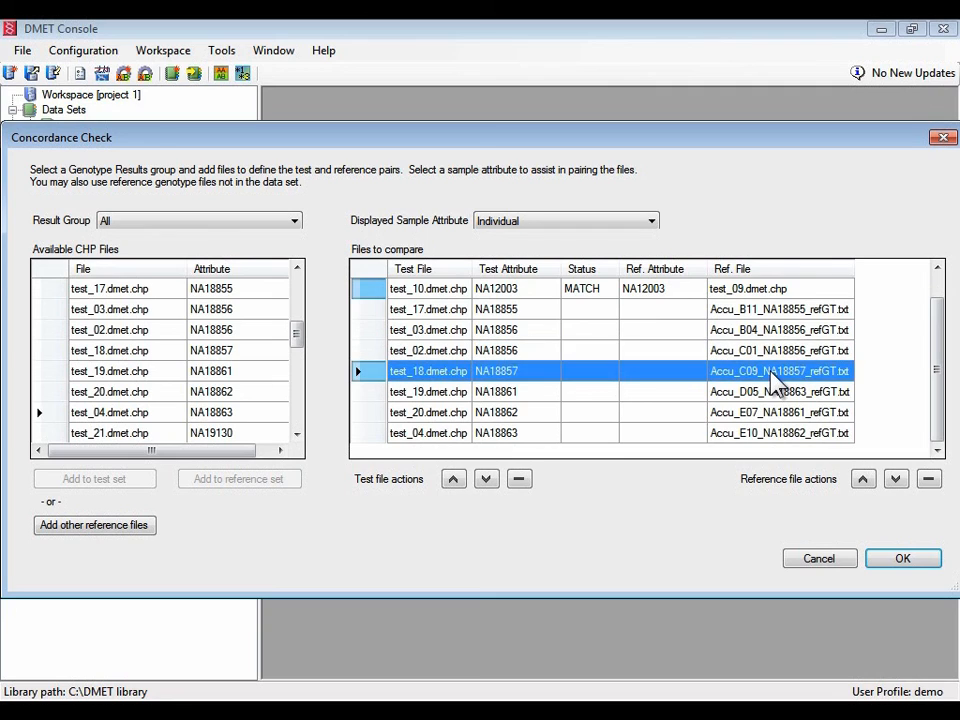
{"action": "left_click", "coordinate": [777, 394]}
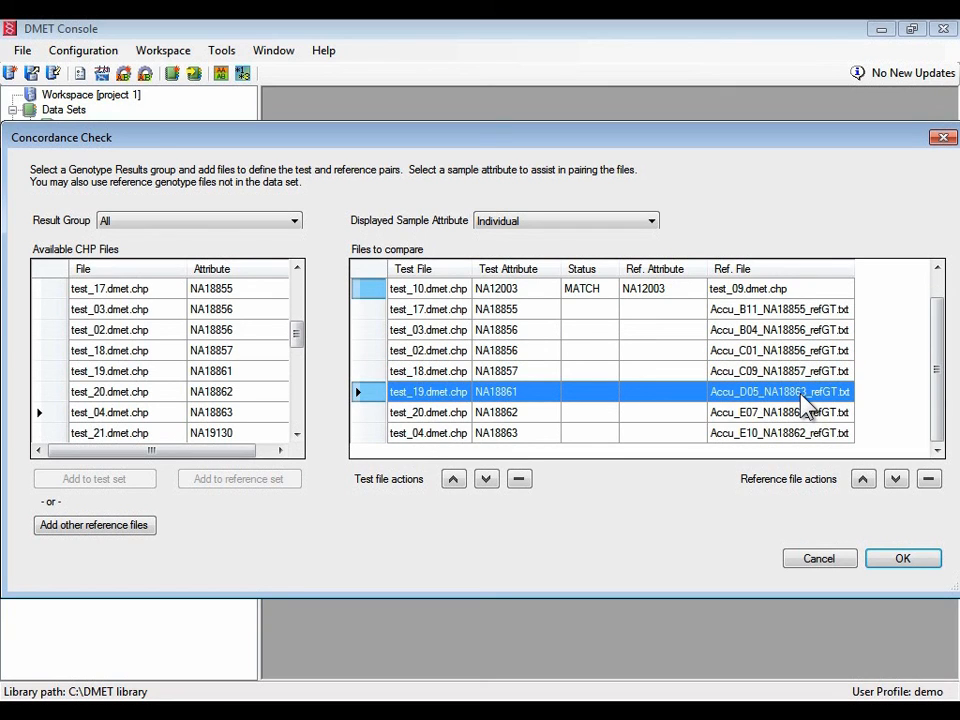
{"action": "left_click", "coordinate": [895, 480]}
{"action": "left_click", "coordinate": [895, 480]}
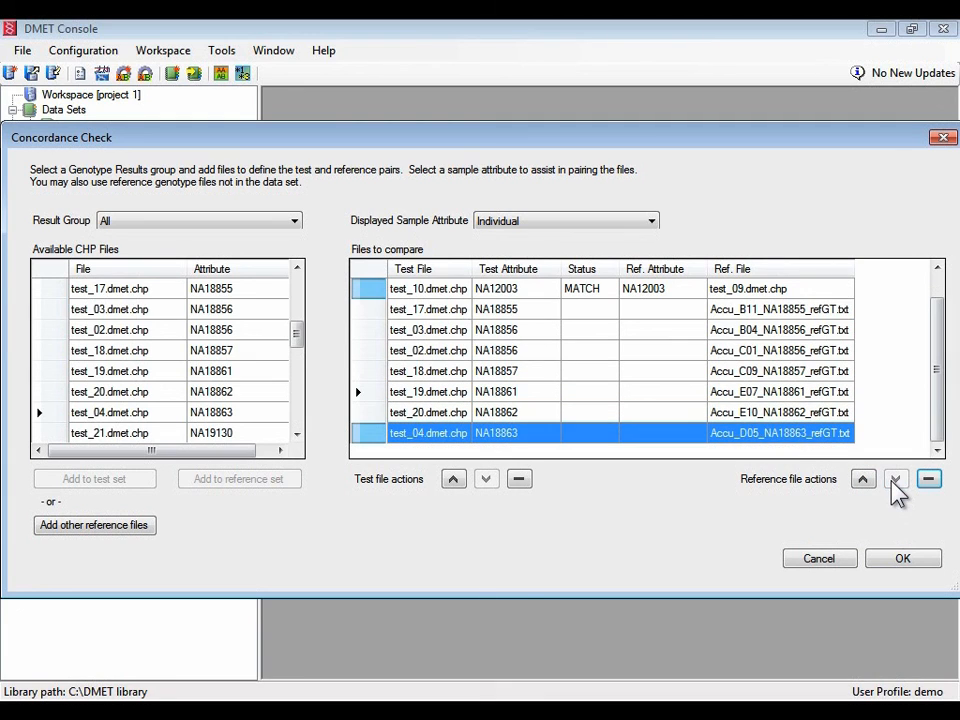
{"action": "left_click", "coordinate": [768, 394]}
{"action": "left_click", "coordinate": [766, 413]}
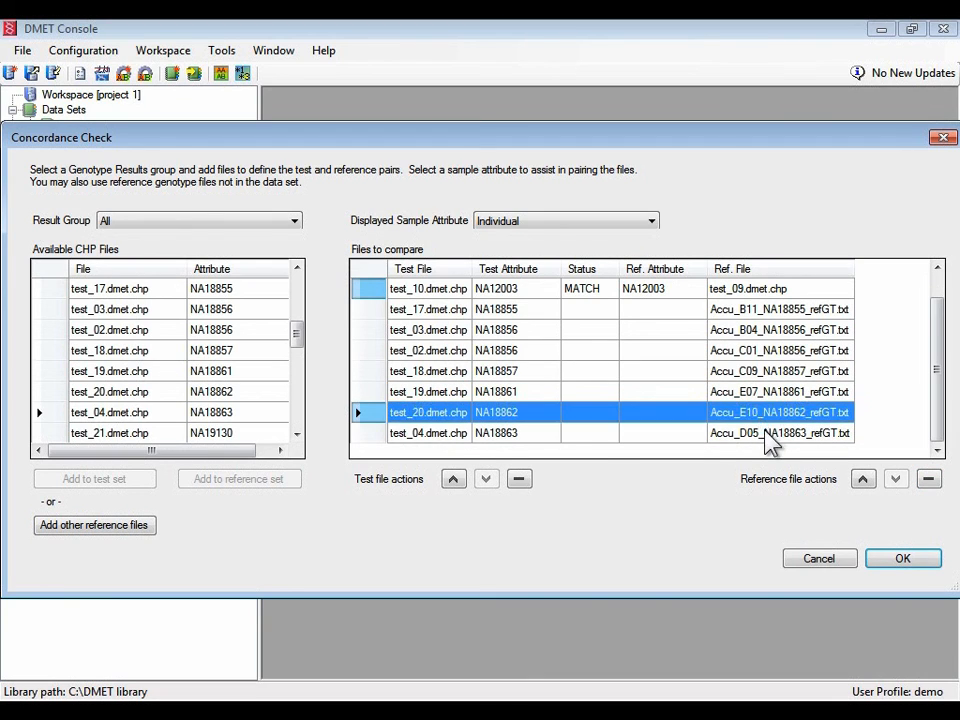
{"action": "left_click", "coordinate": [766, 432]}
{"action": "left_click_drag", "start_coordinate": [936, 343], "coordinate": [938, 378]}
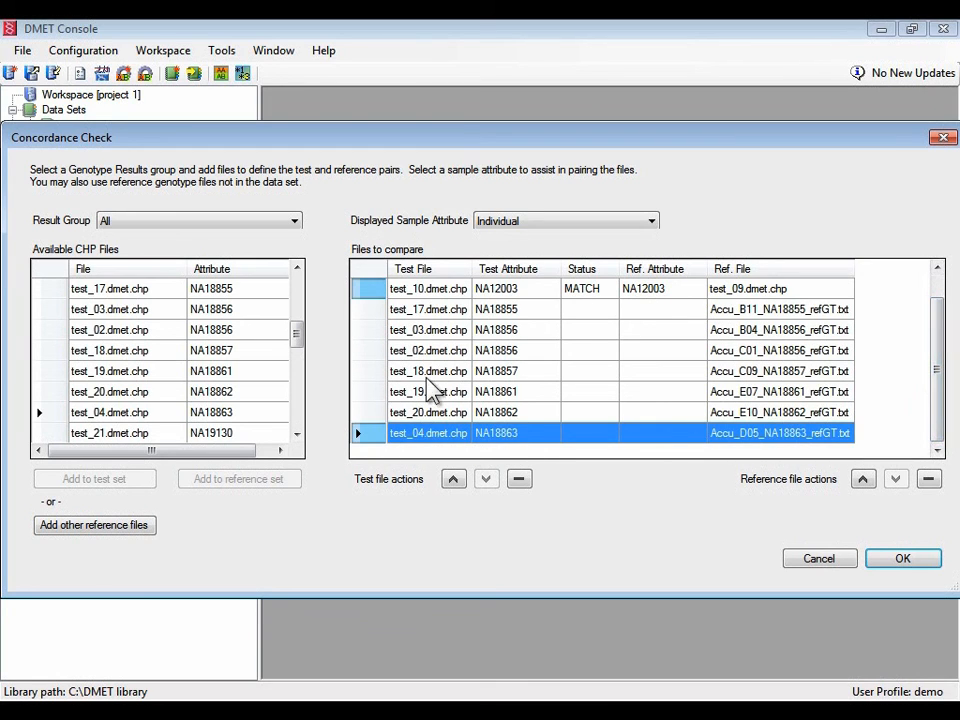
Step: Run the concordance check on the paired files and save the report under the suggested name in the CHP, fixed v2 folder
{"action": "left_click", "coordinate": [900, 556]}
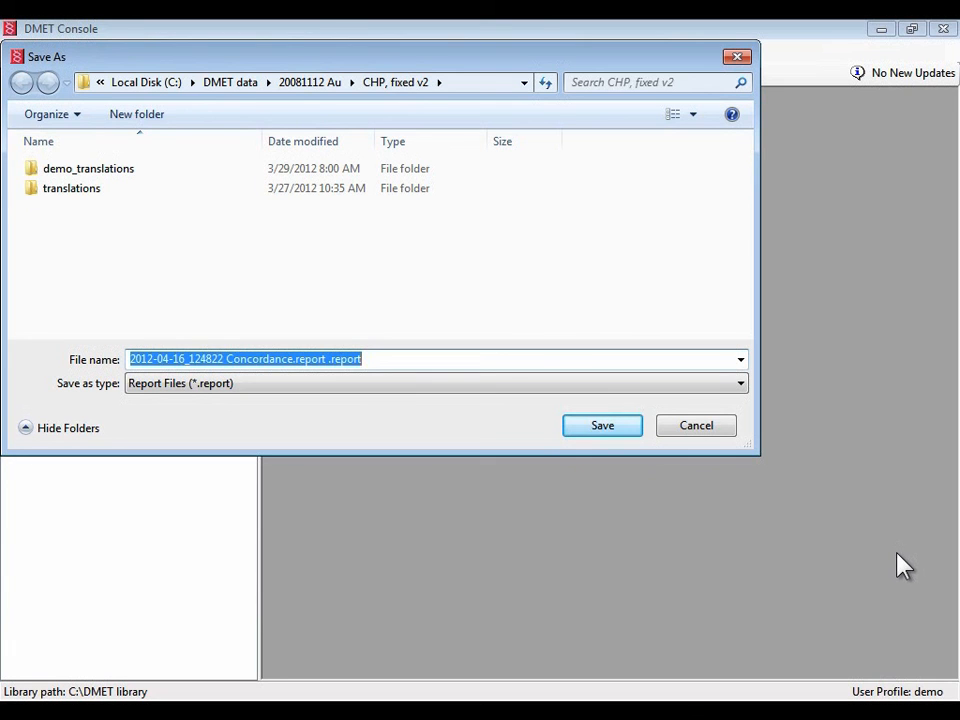
{"action": "left_click_drag", "start_coordinate": [426, 62], "coordinate": [586, 222]}
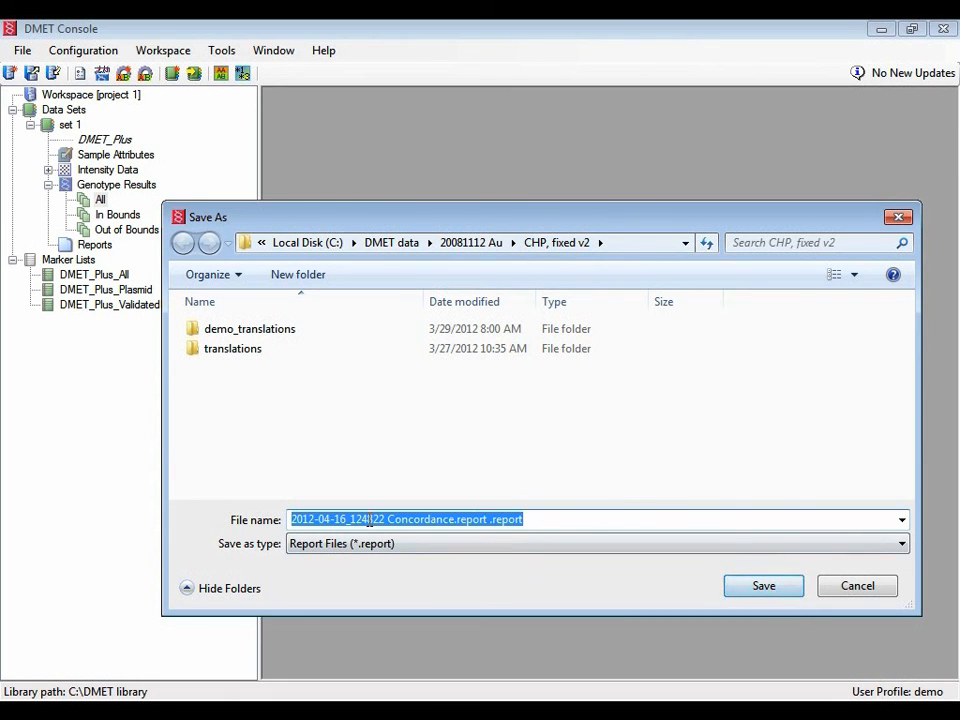
{"action": "left_click", "coordinate": [760, 588]}
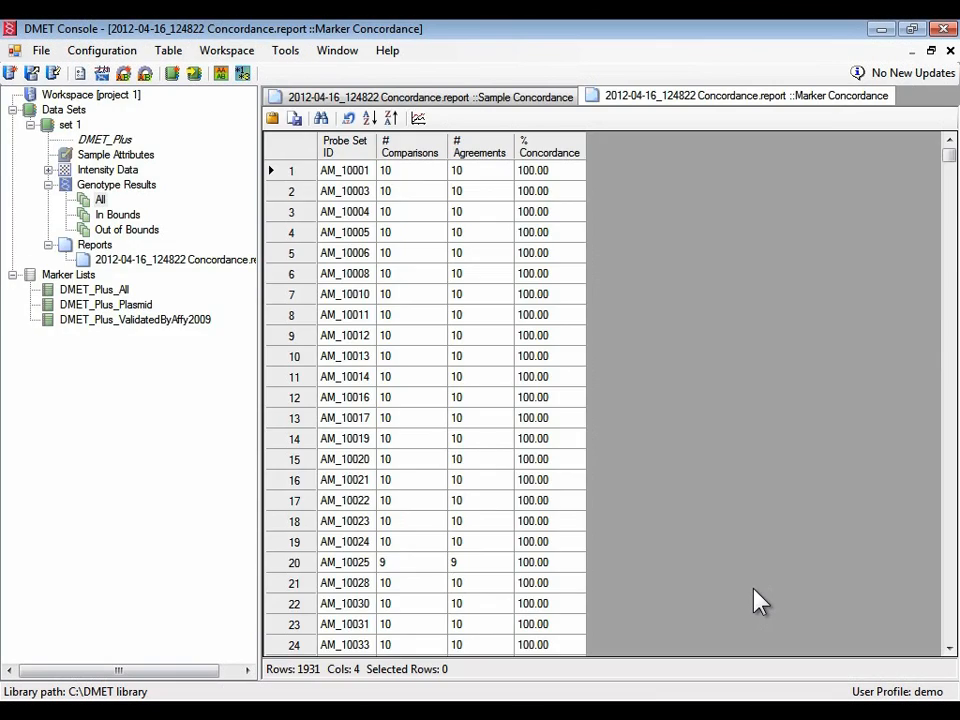
Step: Review the Sample and Marker Concordance tables, examining the sample rows paired with test_09.dmet.chp and the test_17.dmet.chp row
{"action": "left_click", "coordinate": [135, 260]}
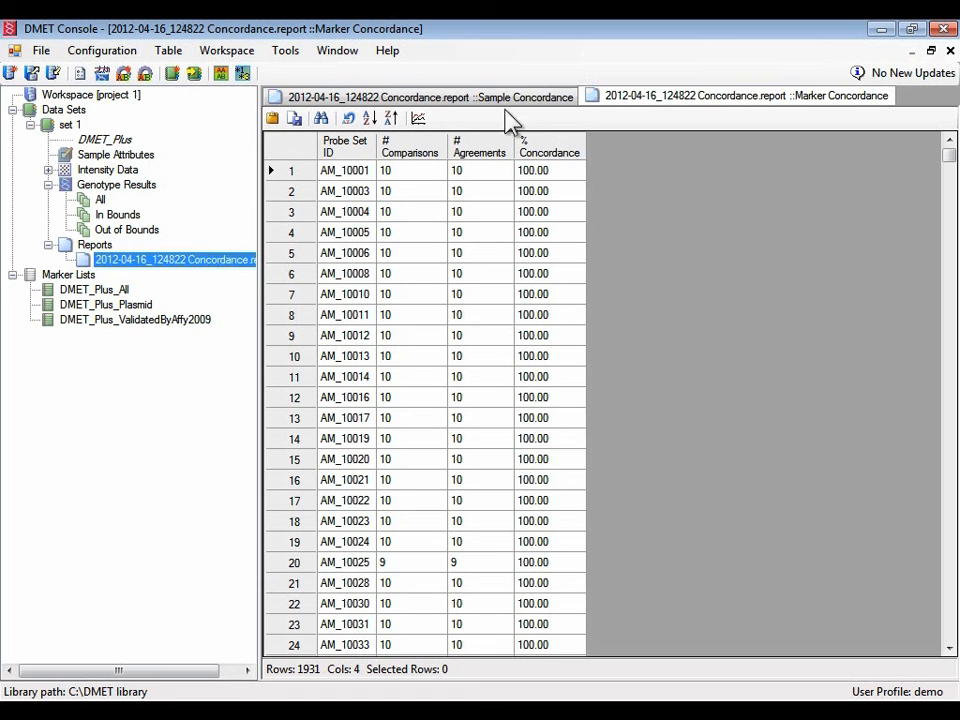
{"action": "left_click", "coordinate": [551, 99]}
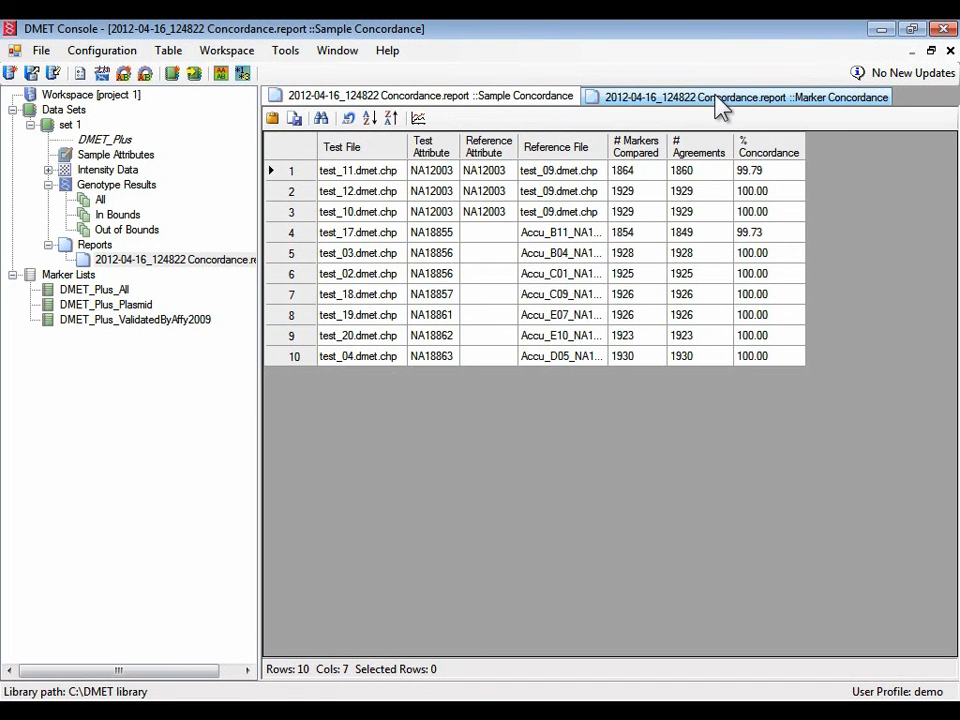
{"action": "left_click", "coordinate": [778, 100]}
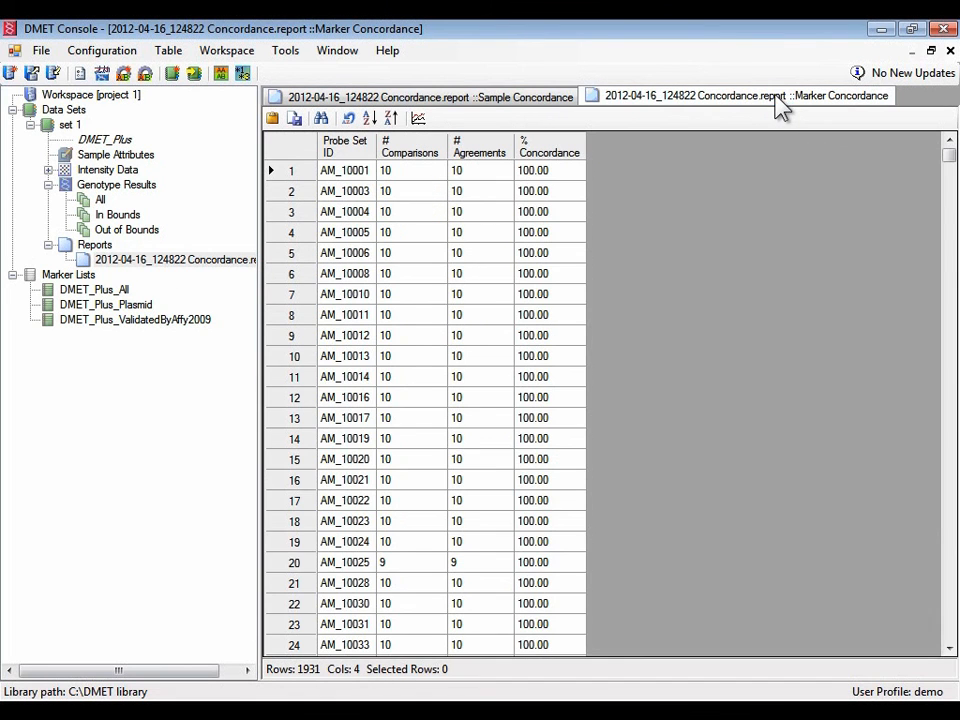
{"action": "left_click", "coordinate": [501, 107]}
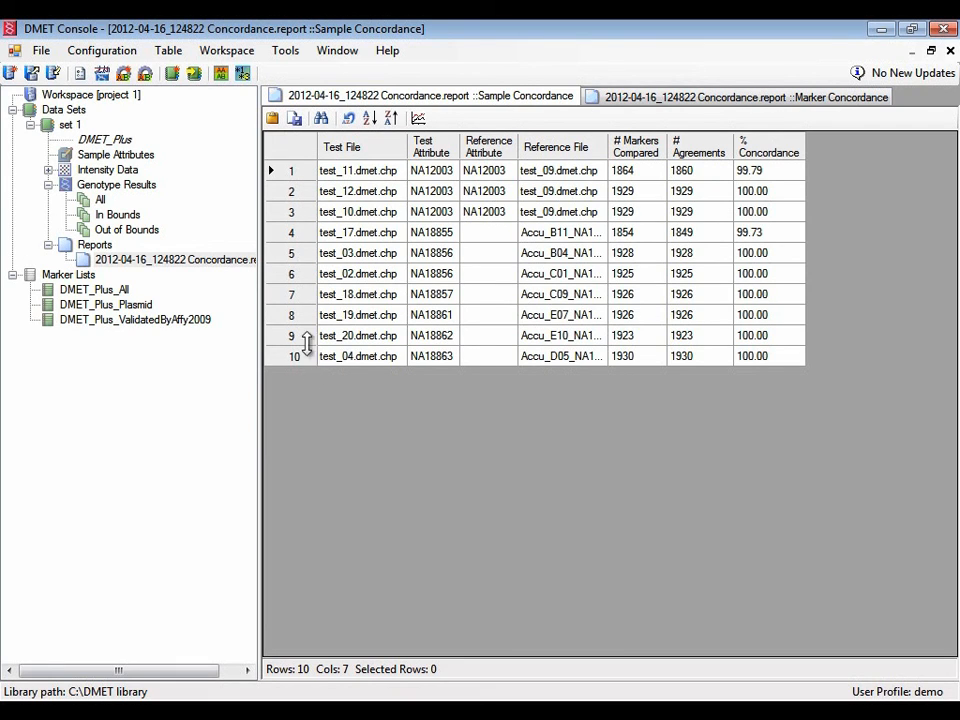
{"action": "left_click_drag", "start_coordinate": [301, 174], "coordinate": [303, 206]}
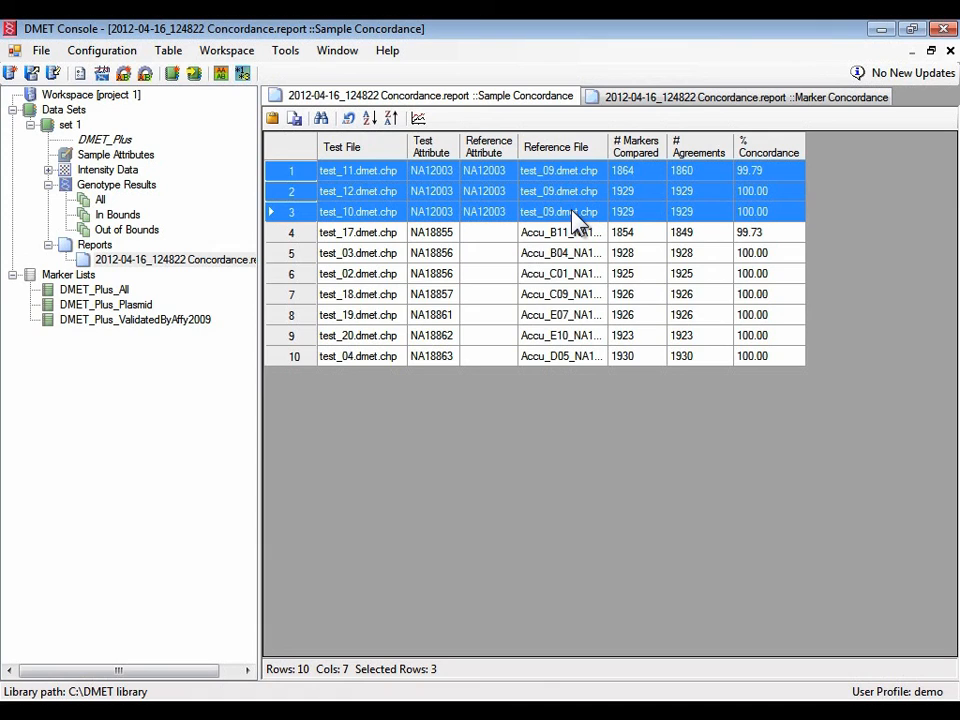
{"action": "left_click_drag", "start_coordinate": [297, 192], "coordinate": [297, 208]}
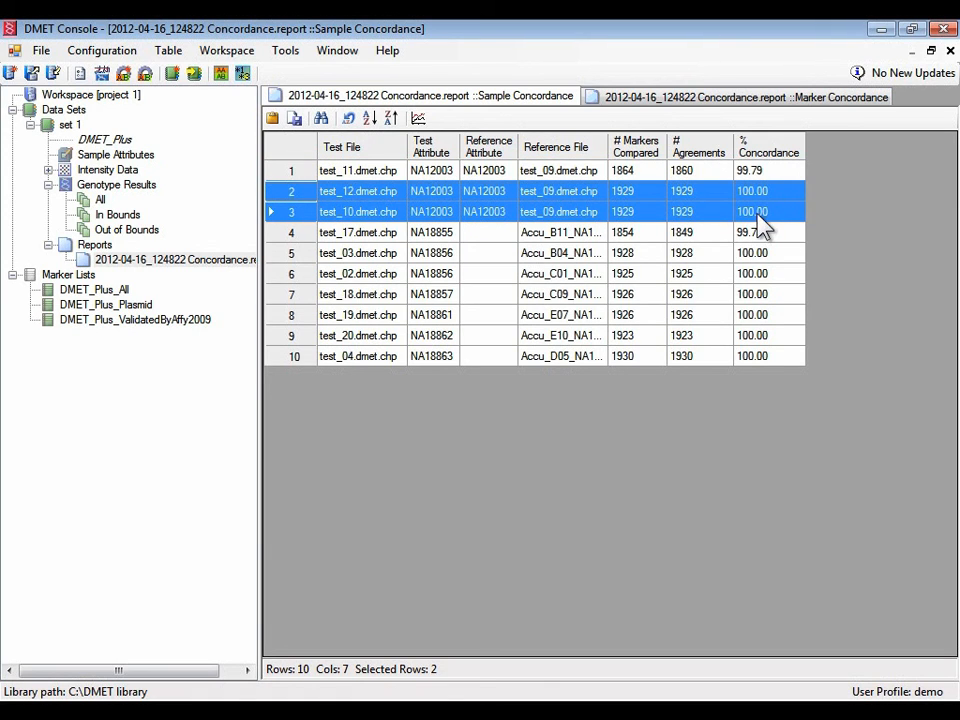
{"action": "left_click", "coordinate": [297, 172]}
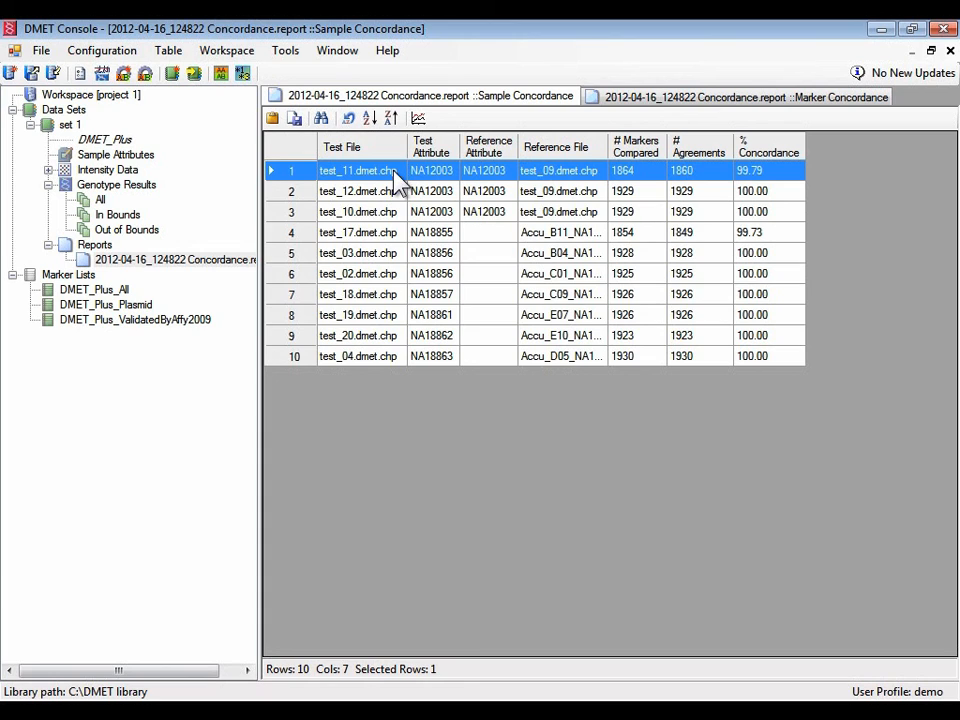
{"action": "left_click", "coordinate": [300, 234]}
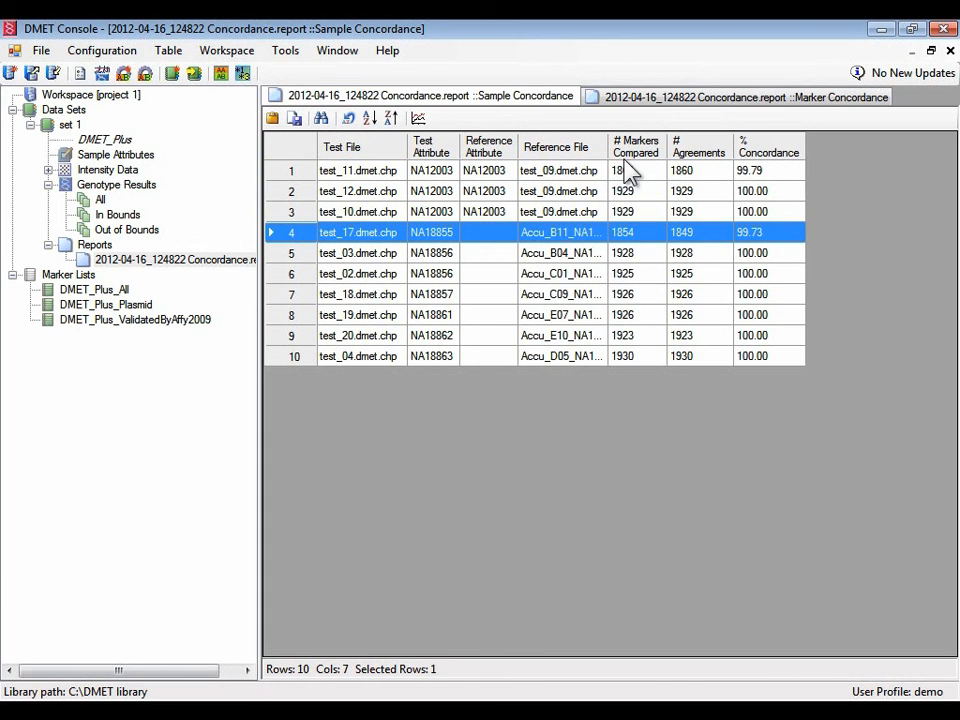
Step: Widen the Reference File column of the Sample Concordance table to show full file names and select the test_17.dmet.chp row
{"action": "left_click_drag", "start_coordinate": [609, 137], "coordinate": [672, 142]}
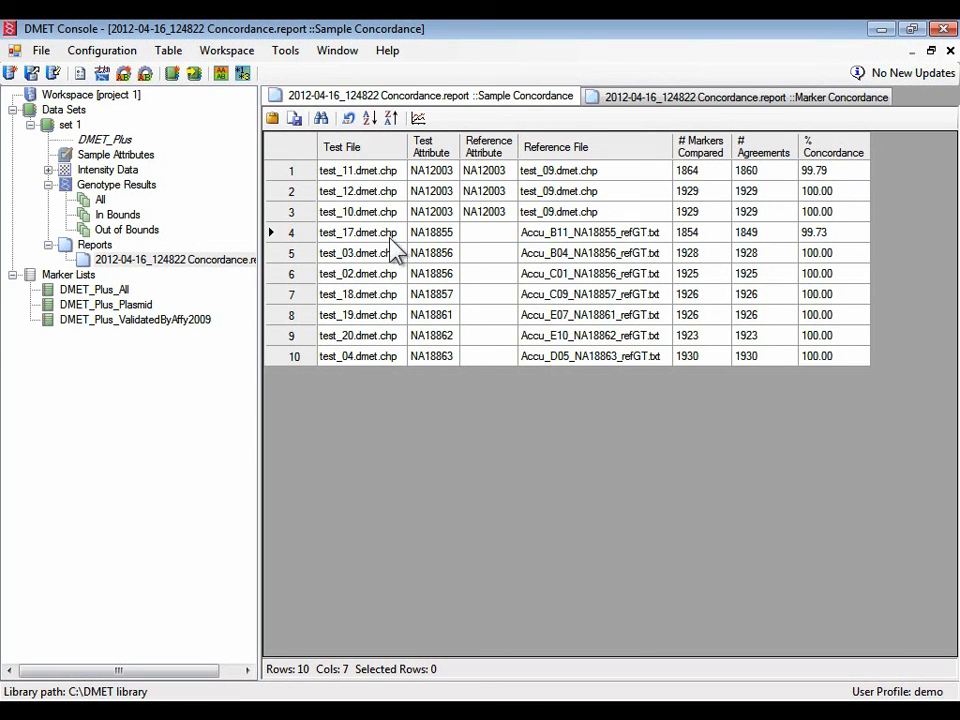
{"action": "left_click", "coordinate": [345, 234]}
{"action": "left_click", "coordinate": [295, 234]}
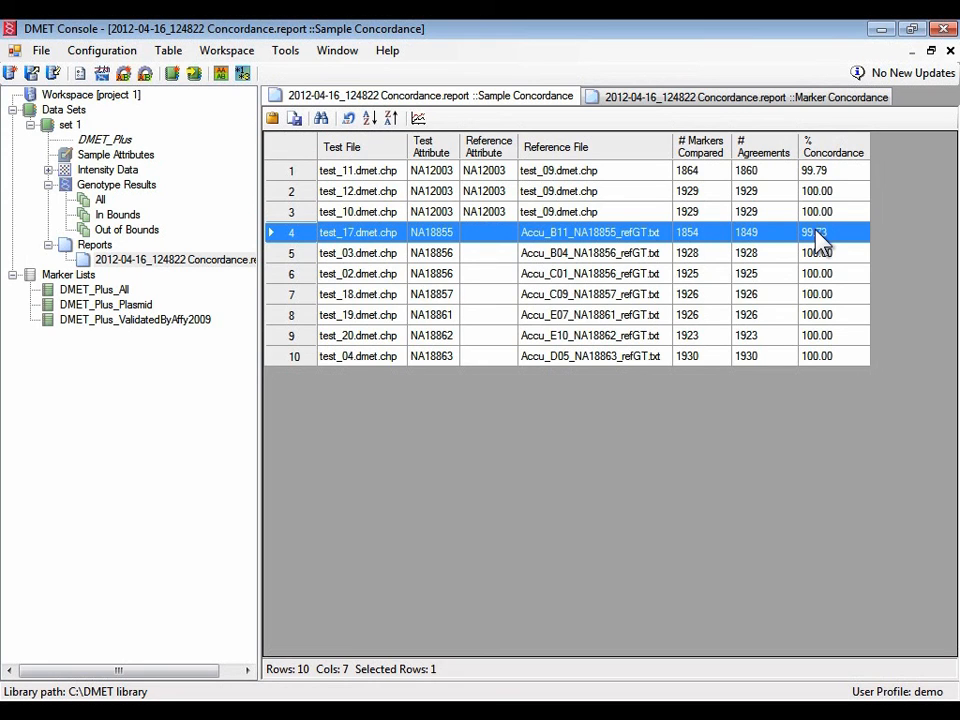
Step: Sort the Marker Concordance table by % Concordance in ascending order
{"action": "left_click", "coordinate": [822, 98]}
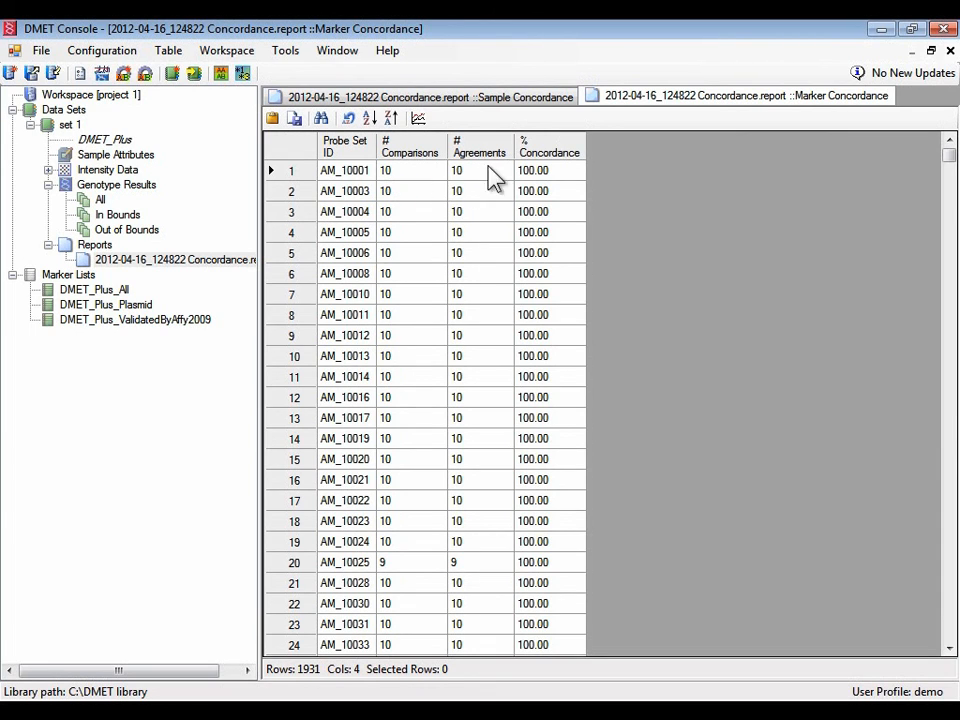
{"action": "left_click", "coordinate": [550, 153]}
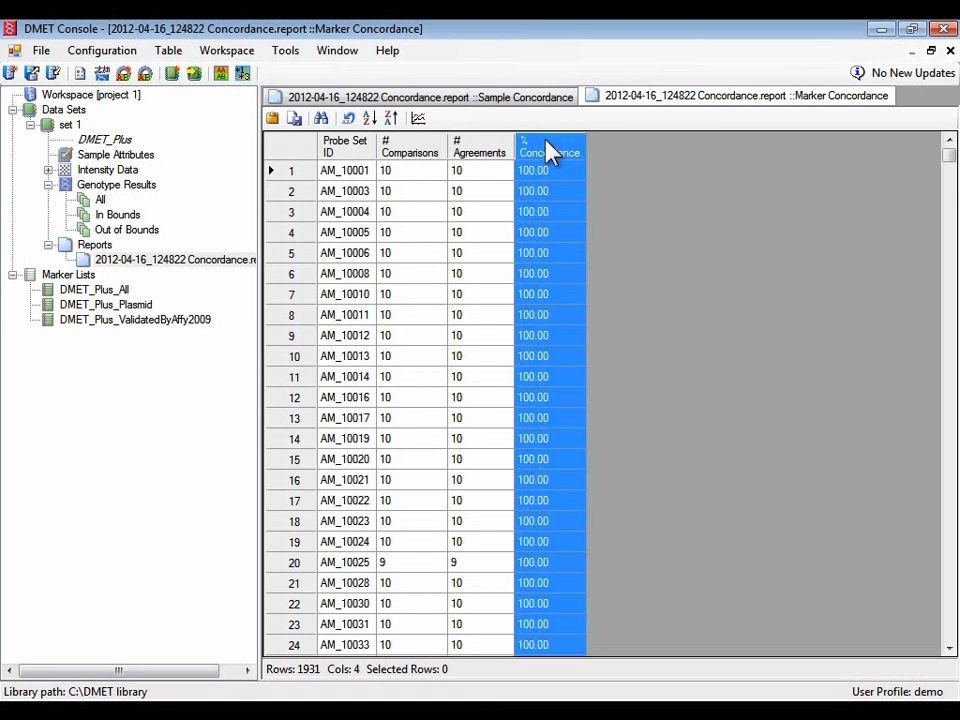
{"action": "left_click", "coordinate": [369, 119]}
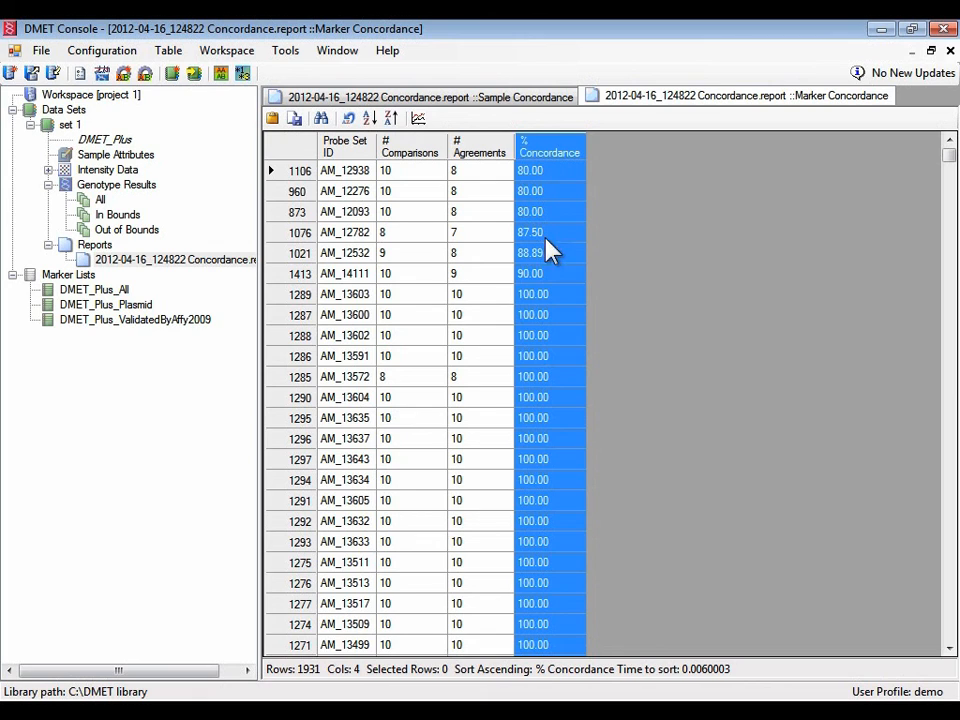
Step: Copy the marker rows with less than 100% concordance, AM_12938 through AM_14111, and paste them into a new Notepad document
{"action": "left_click_drag", "start_coordinate": [542, 285], "coordinate": [532, 180]}
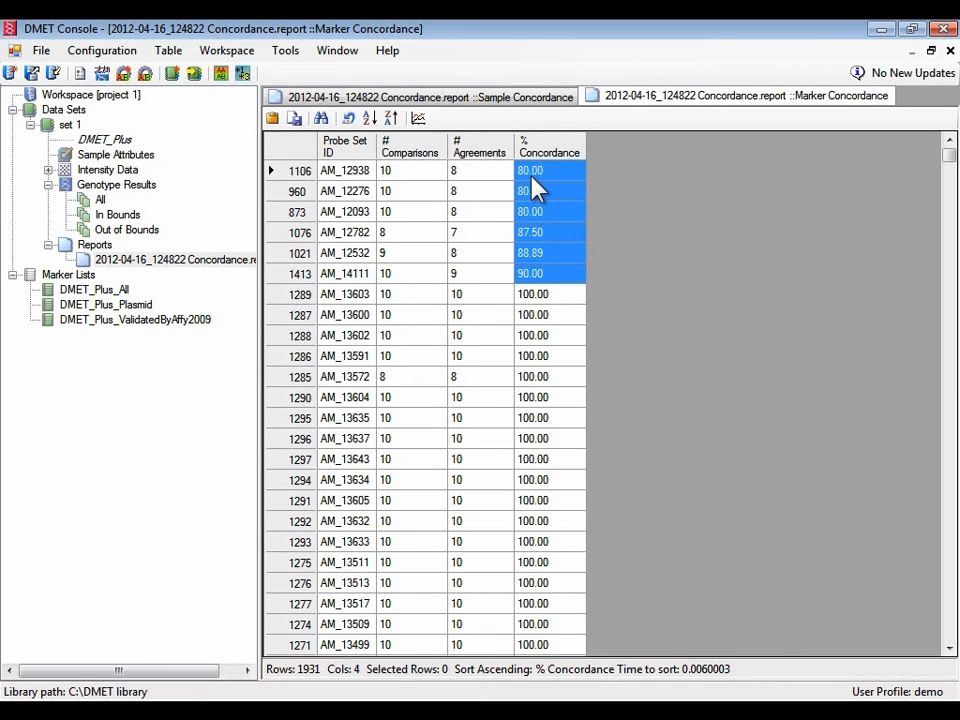
{"action": "left_click_drag", "start_coordinate": [301, 174], "coordinate": [297, 280]}
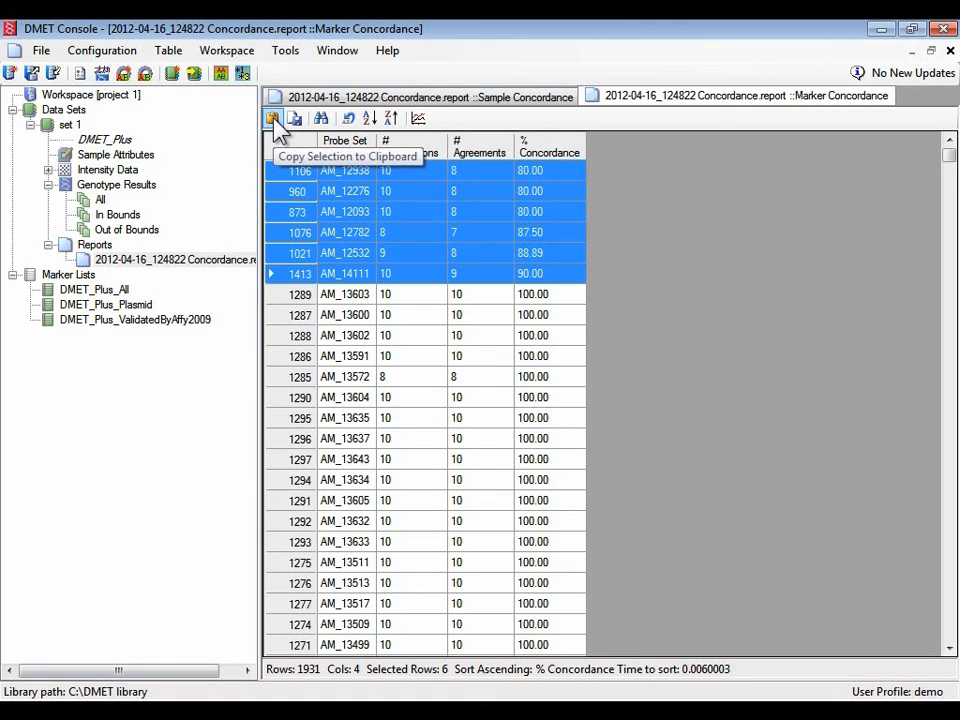
{"action": "key", "text": "super+r"}
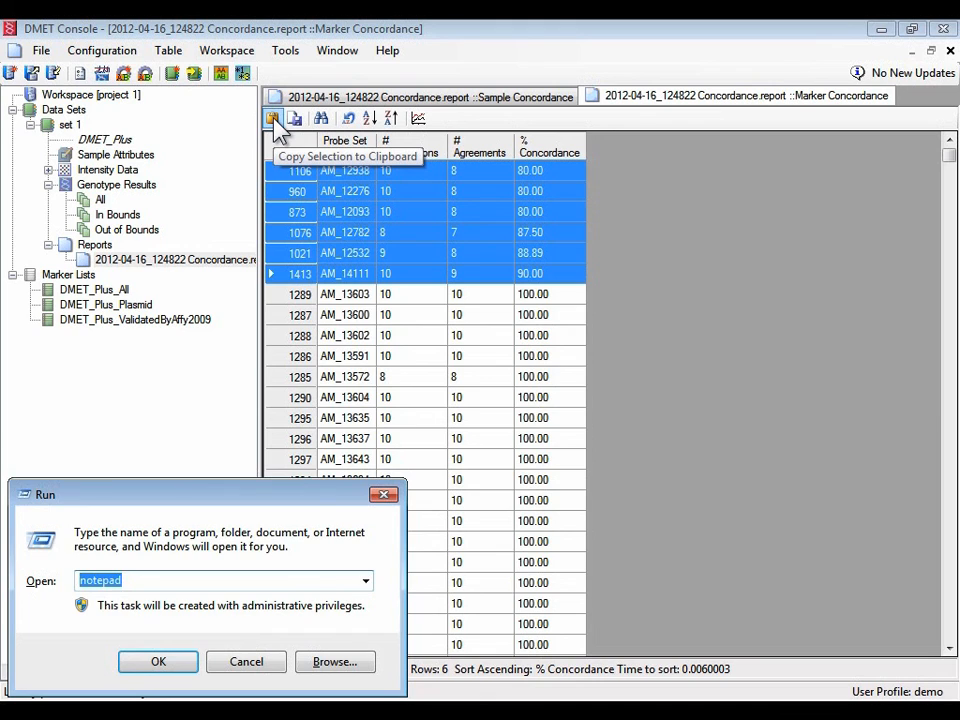
{"action": "key", "text": "Return"}
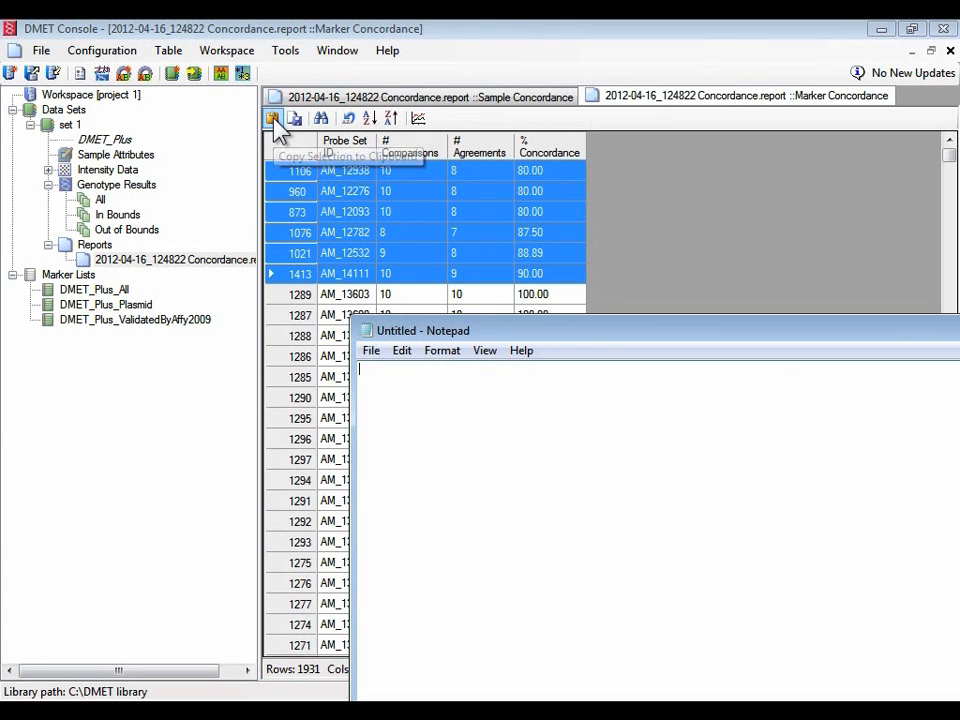
{"action": "left_click", "coordinate": [407, 356]}
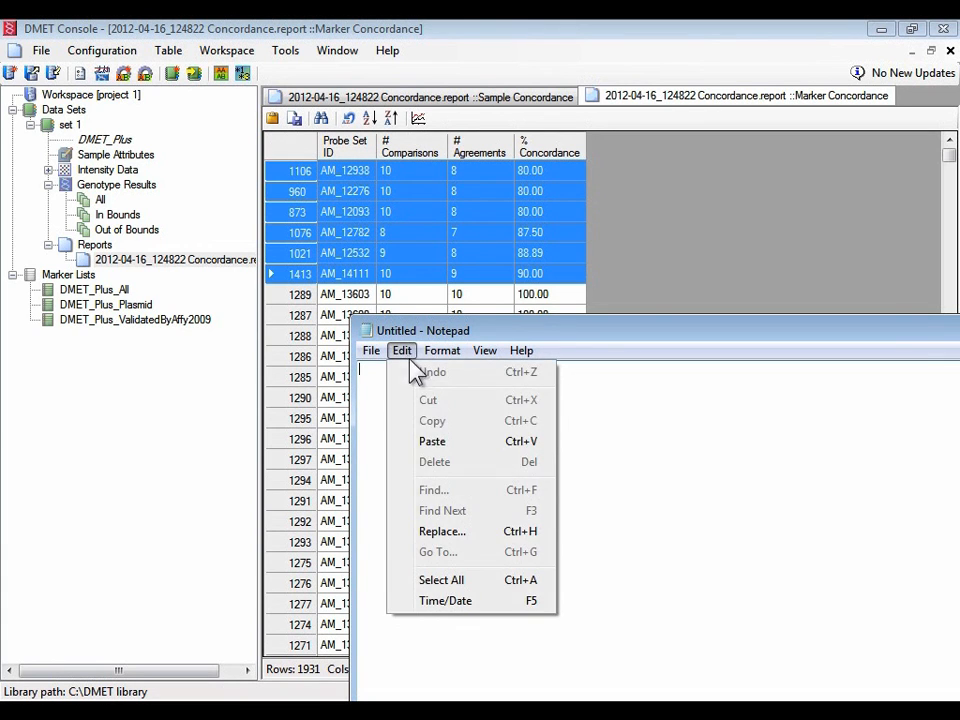
{"action": "left_click", "coordinate": [432, 445]}
{"action": "left_click_drag", "start_coordinate": [532, 331], "coordinate": [452, 209]}
Step: Save the pasted marker rows to the Desktop as a text file named "markers of interest"
{"action": "left_click", "coordinate": [289, 231]}
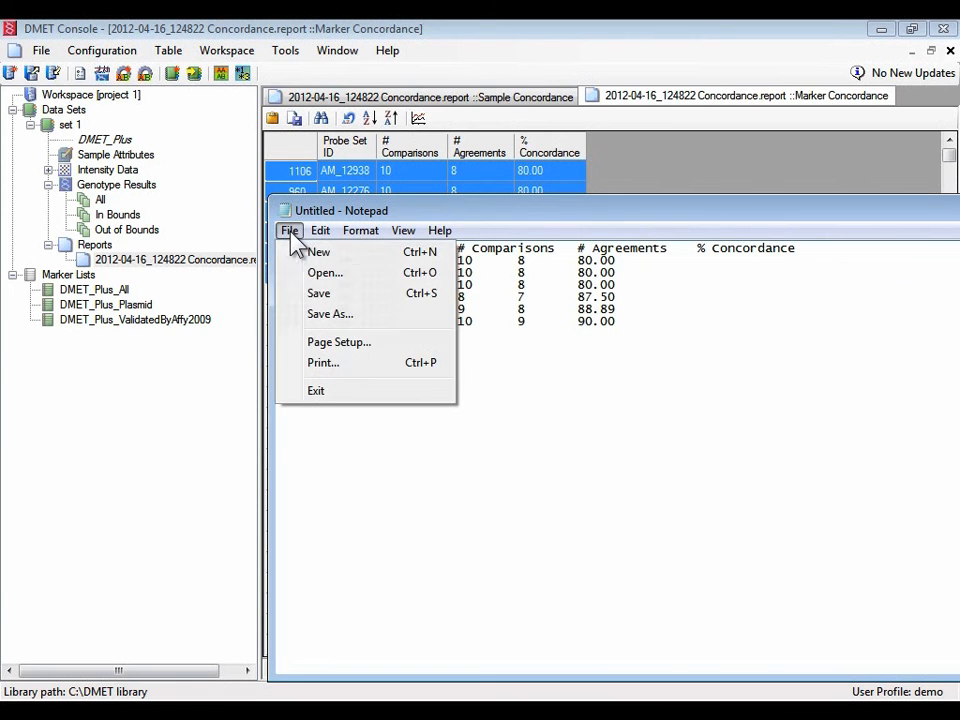
{"action": "left_click", "coordinate": [310, 297]}
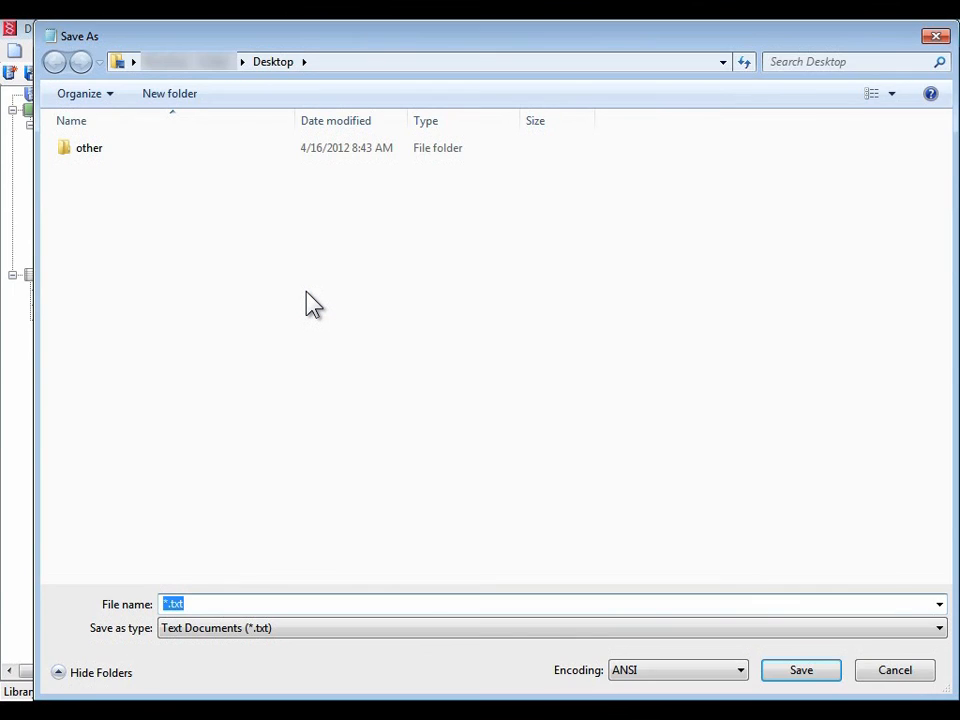
{"action": "type", "text": "markers of int"}
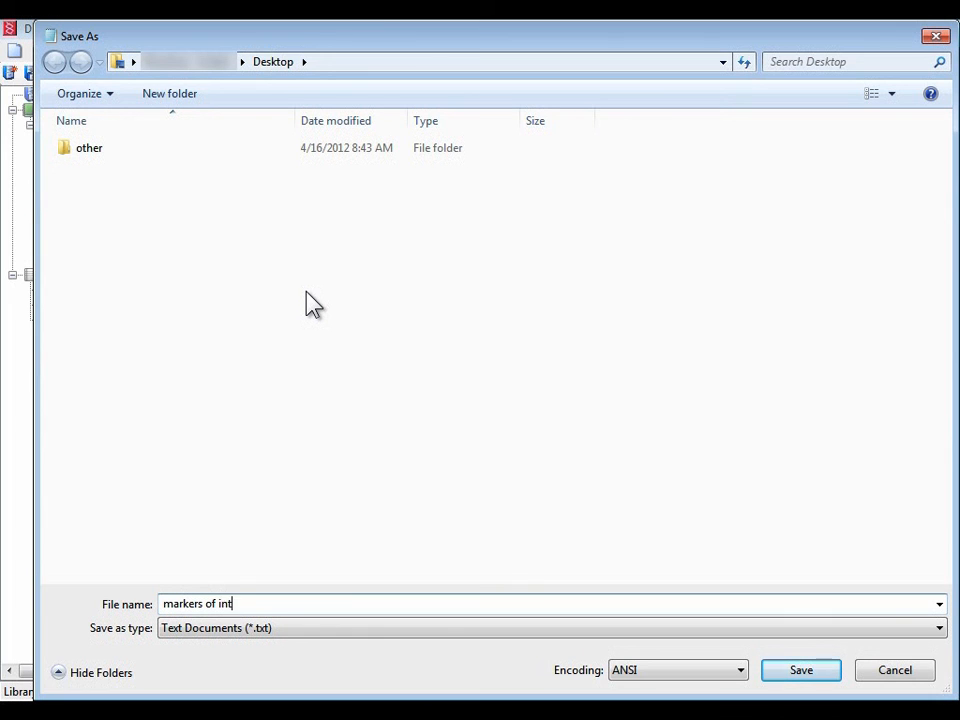
{"action": "type", "text": "erest"}
{"action": "key", "text": "Return"}
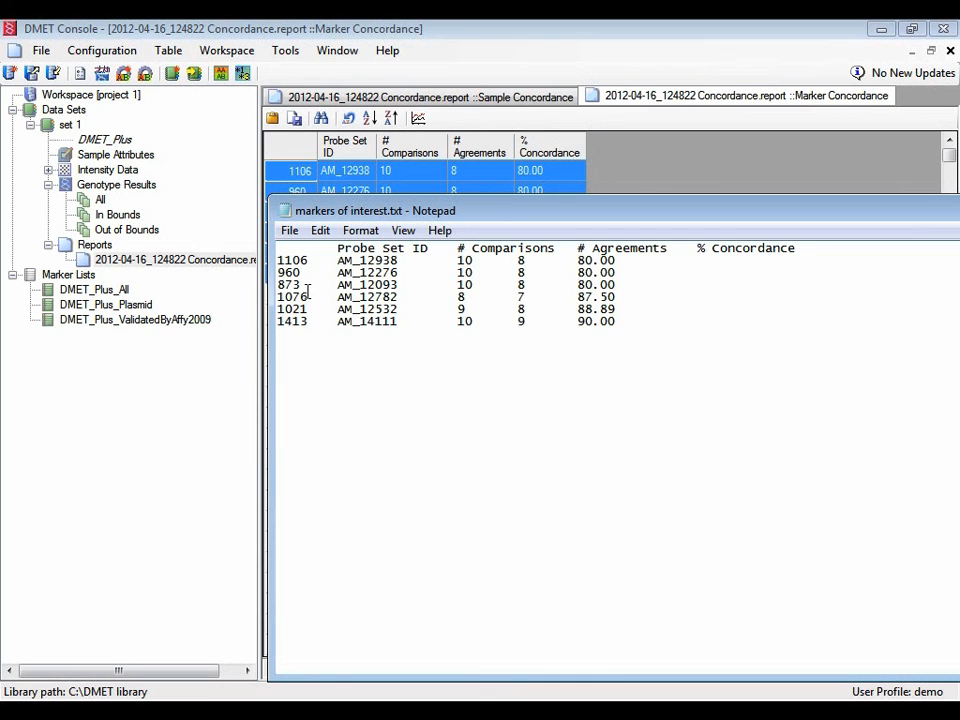
Step: Back in DMET Console, import markers of interest.txt as a marker list named "markers of interest" for the DMET_Plus array set
{"action": "left_click", "coordinate": [72, 277]}
{"action": "right_click", "coordinate": [76, 278]}
{"action": "left_click", "coordinate": [118, 288]}
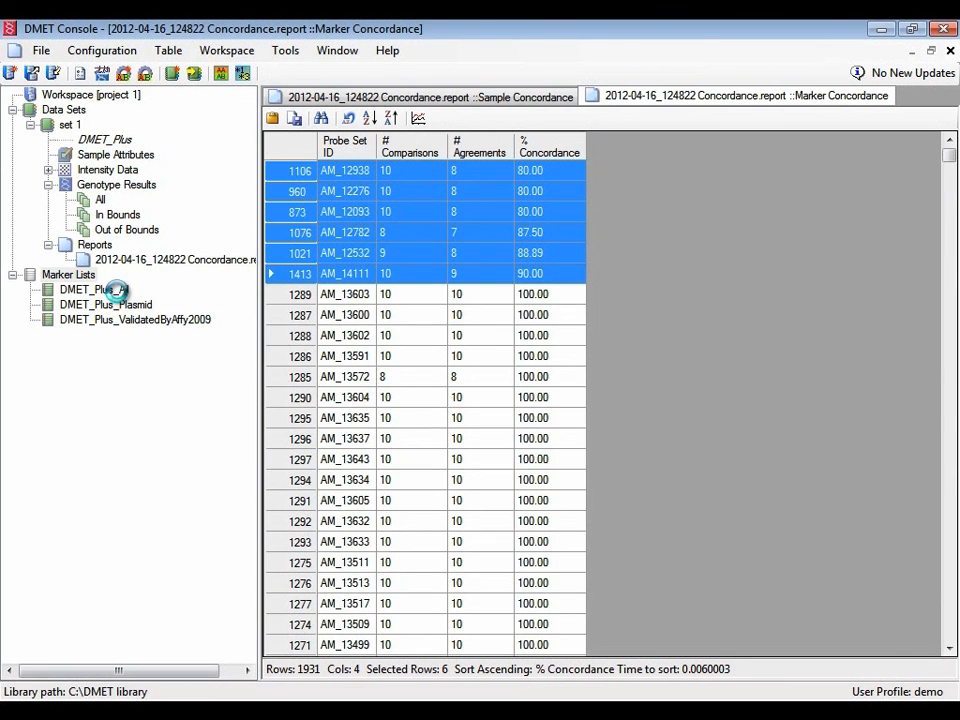
{"action": "left_click", "coordinate": [212, 352]}
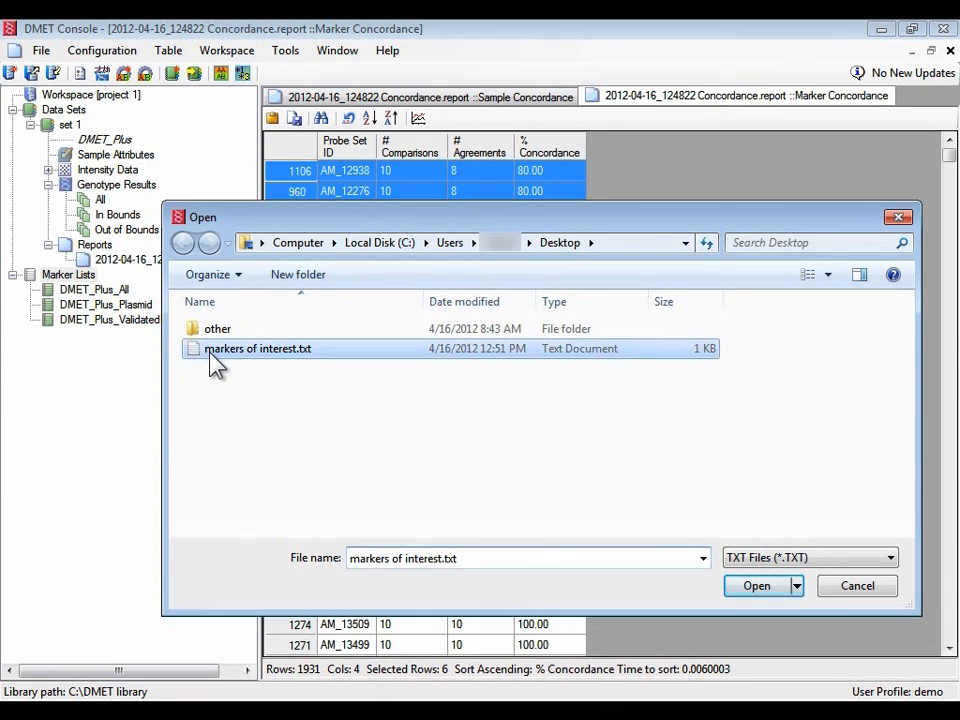
{"action": "left_click", "coordinate": [772, 590]}
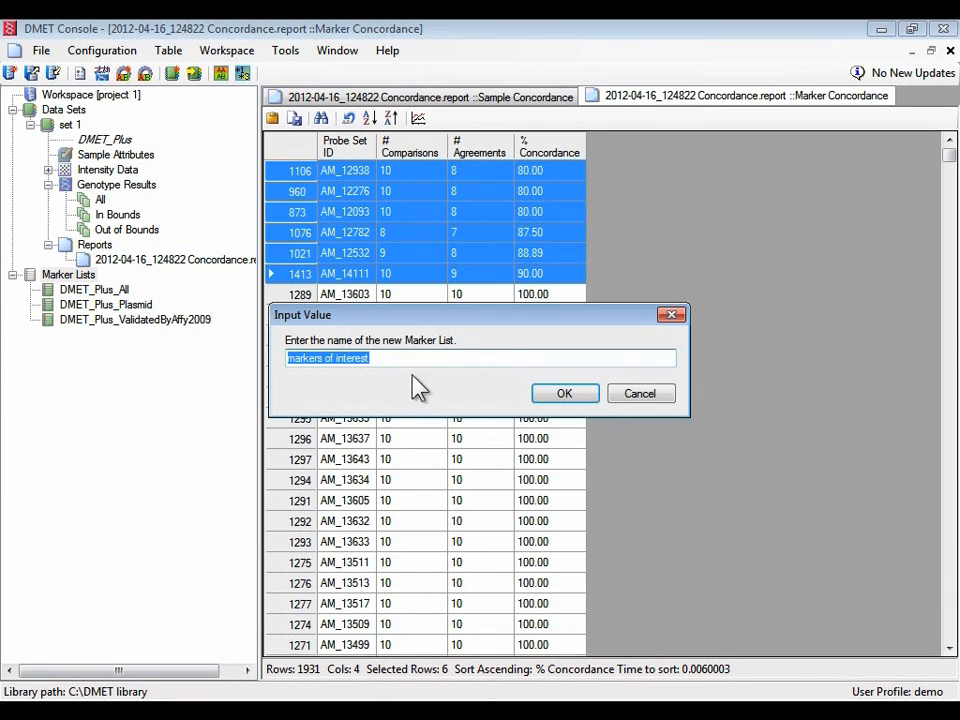
{"action": "left_click", "coordinate": [576, 396]}
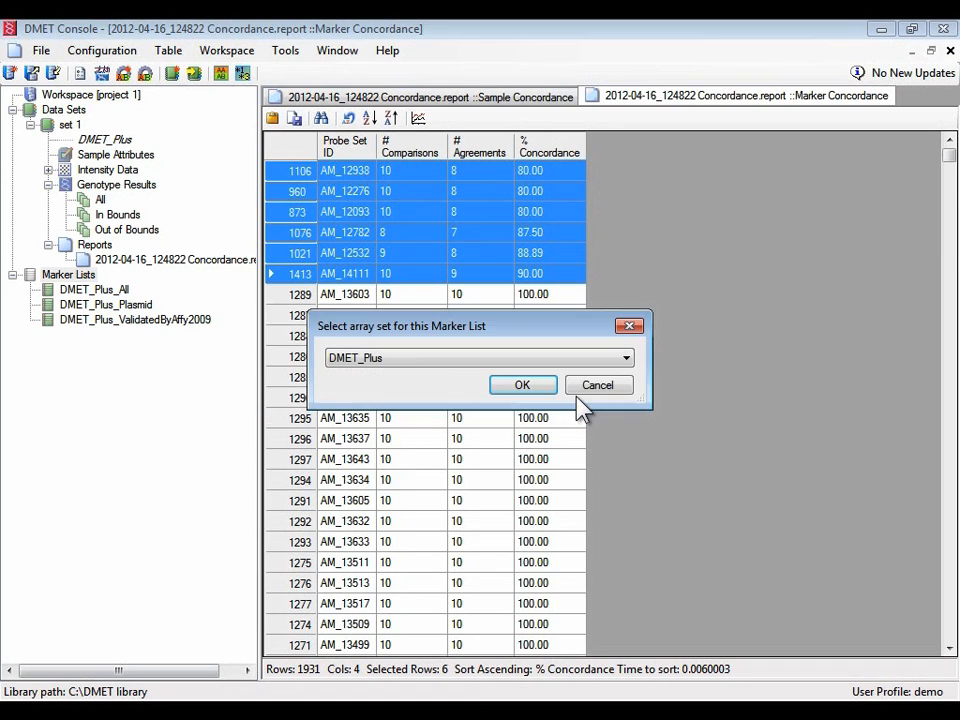
{"action": "left_click", "coordinate": [522, 385]}
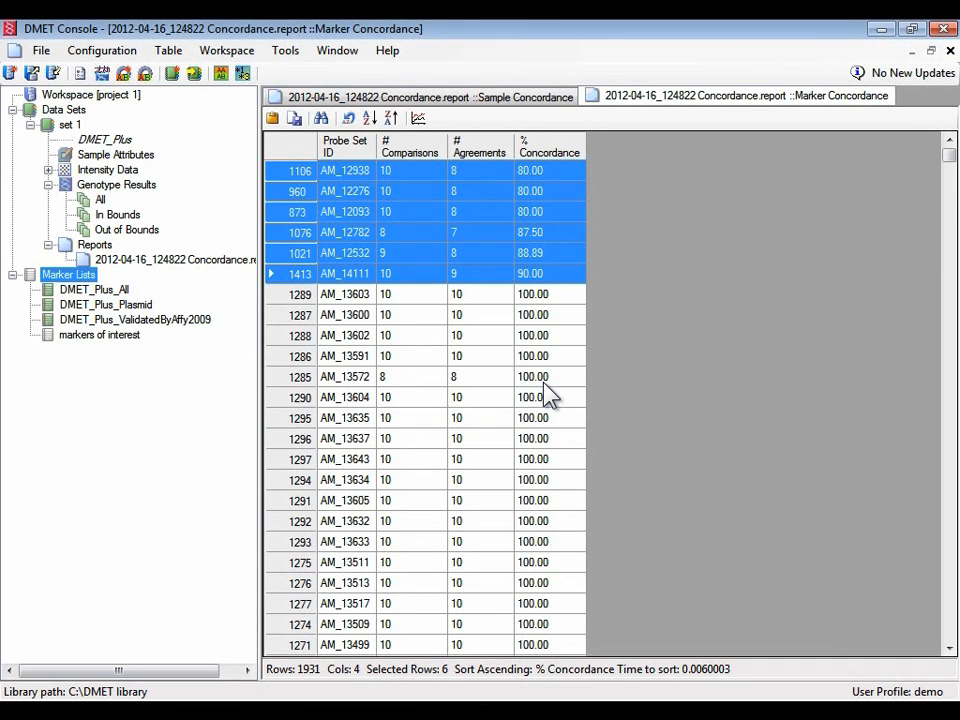
Step: Show the marker summary of the All genotype results for the "markers of interest" list and select marker AM_12093
{"action": "left_click", "coordinate": [102, 200]}
{"action": "right_click", "coordinate": [101, 198]}
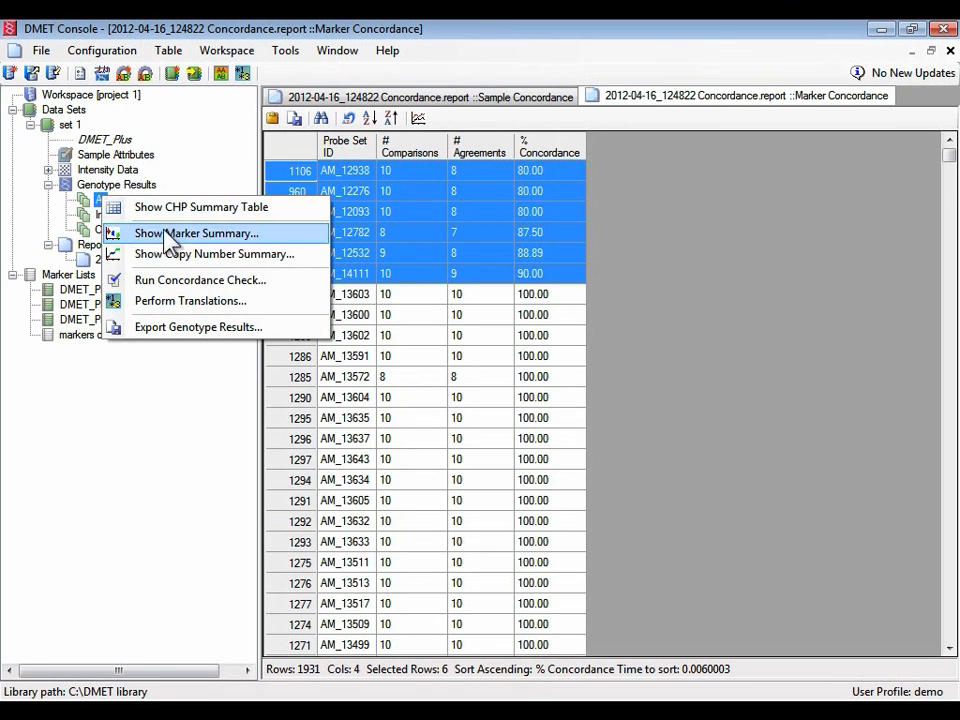
{"action": "left_click", "coordinate": [288, 234]}
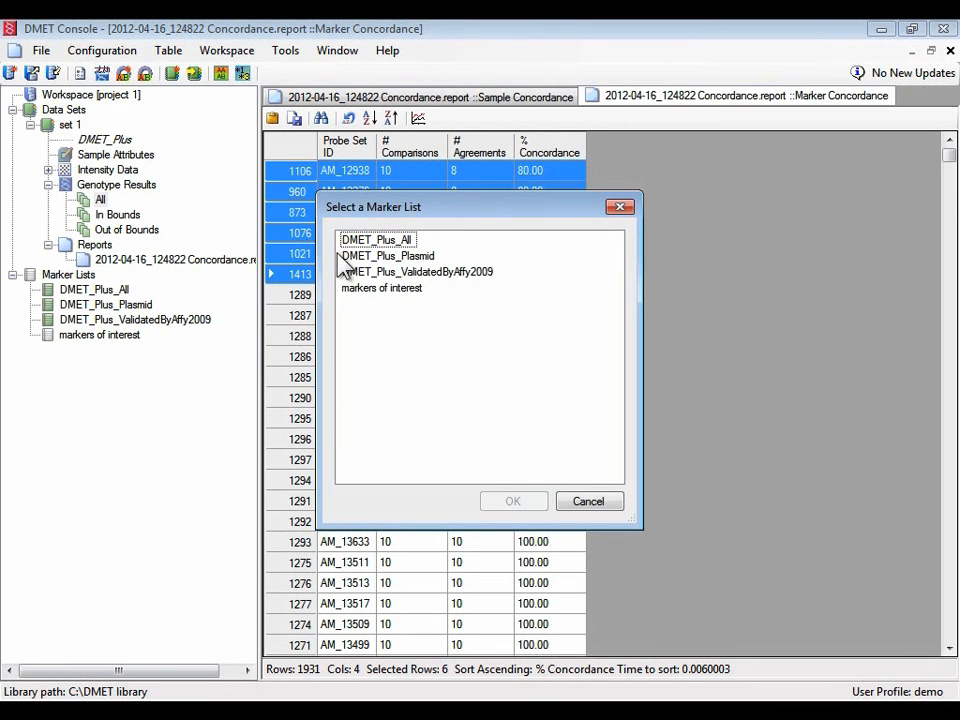
{"action": "left_click", "coordinate": [372, 289]}
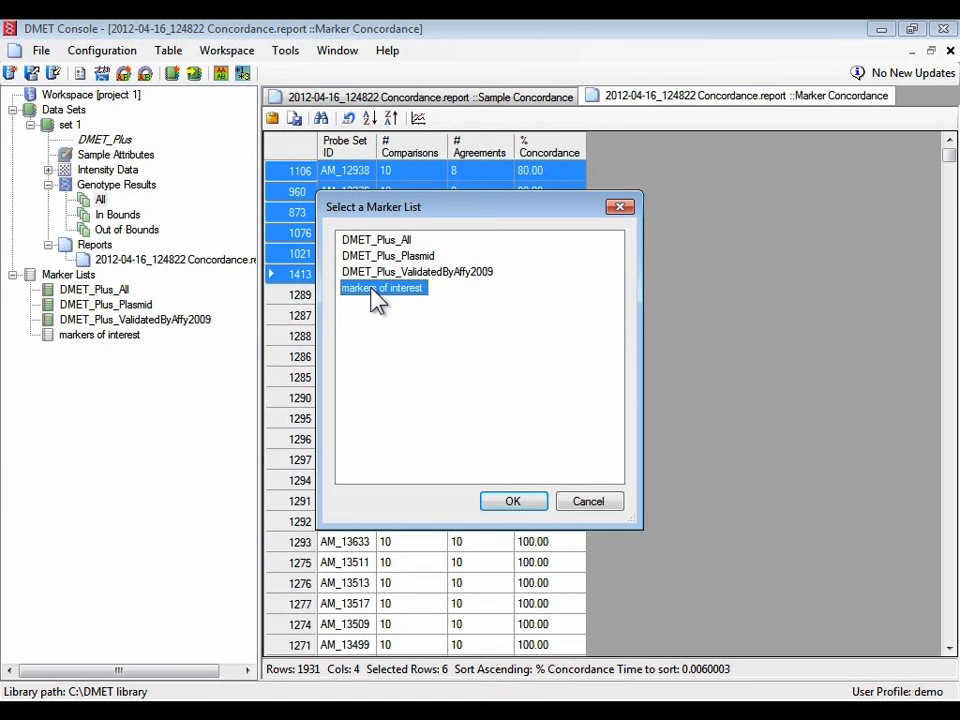
{"action": "left_click", "coordinate": [514, 502]}
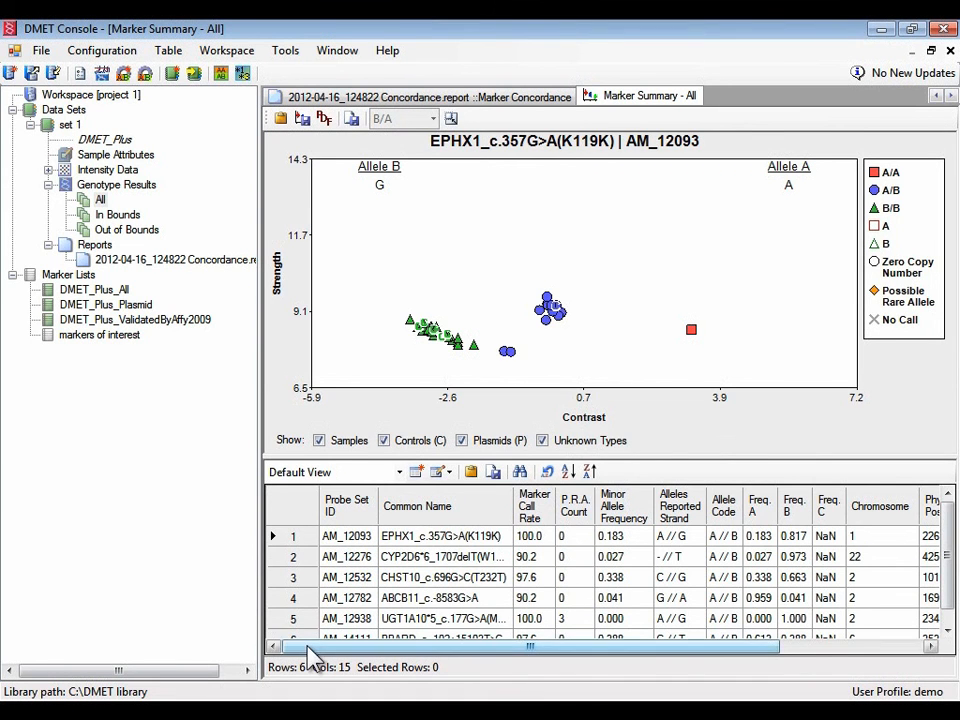
{"action": "left_click", "coordinate": [290, 537]}
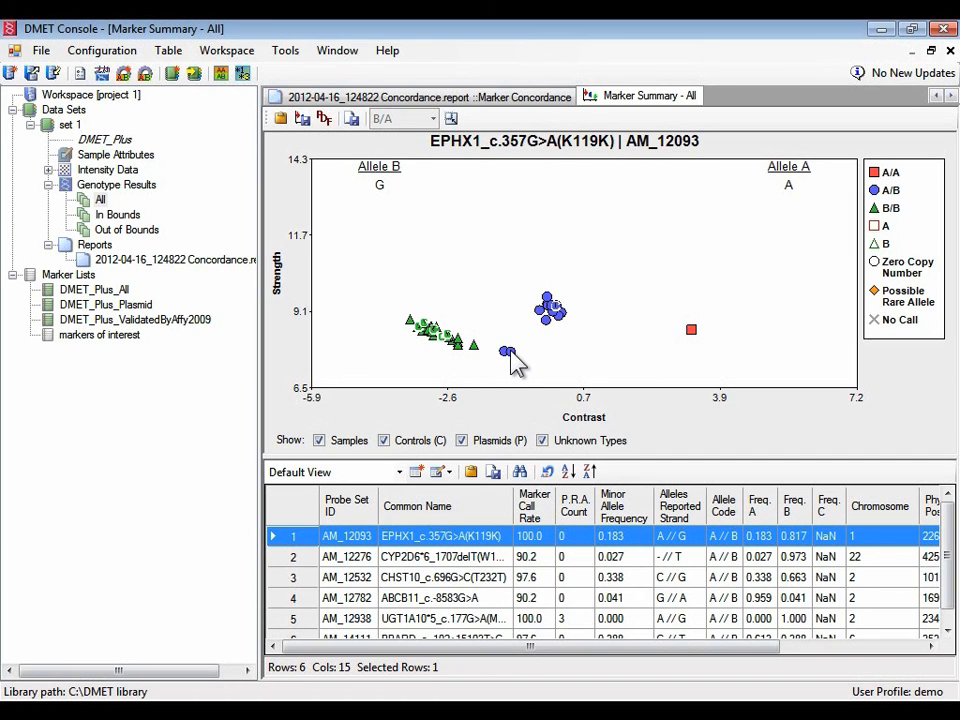
Step: In the Sample Concordance report, select the test_11.dmet.chp row in addition to the test_17.dmet.chp row
{"action": "mouse_move", "coordinate": [510, 358]}
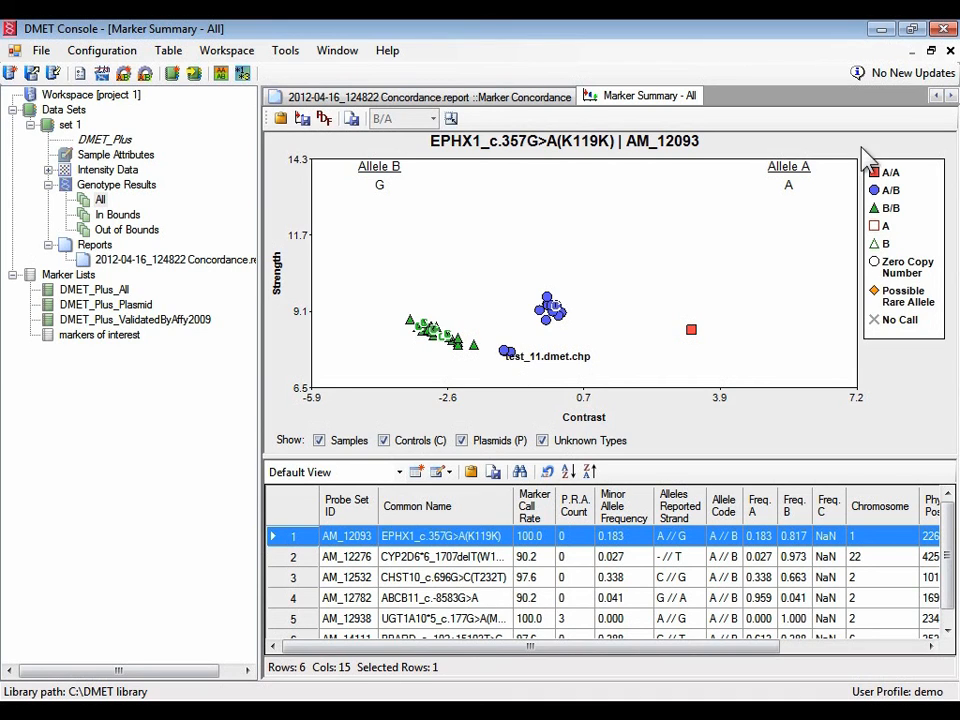
{"action": "left_click", "coordinate": [935, 95]}
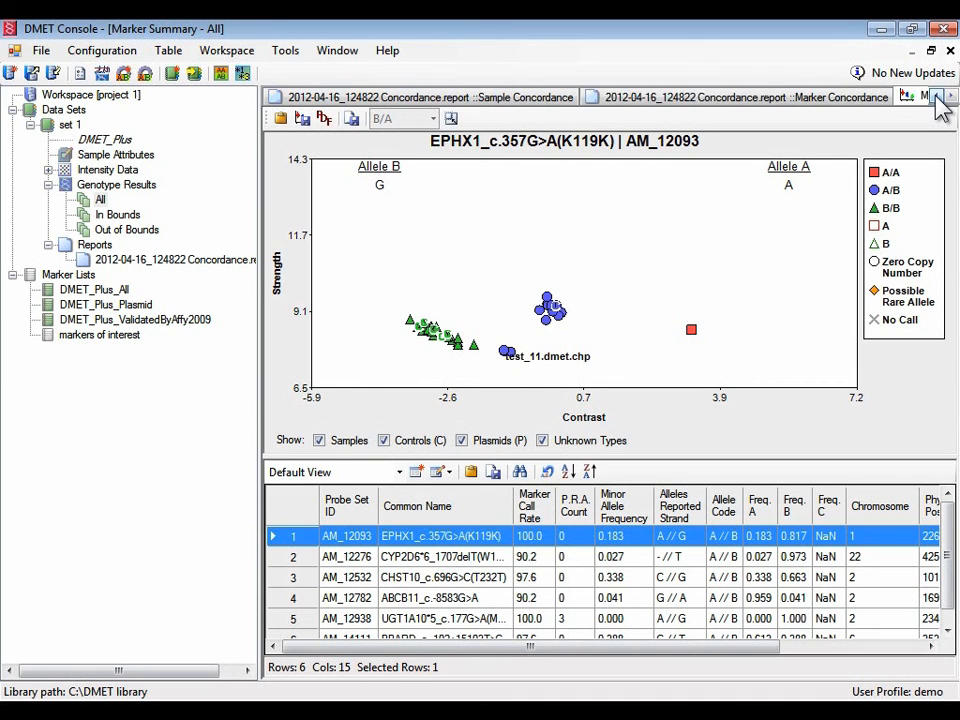
{"action": "left_click", "coordinate": [538, 100]}
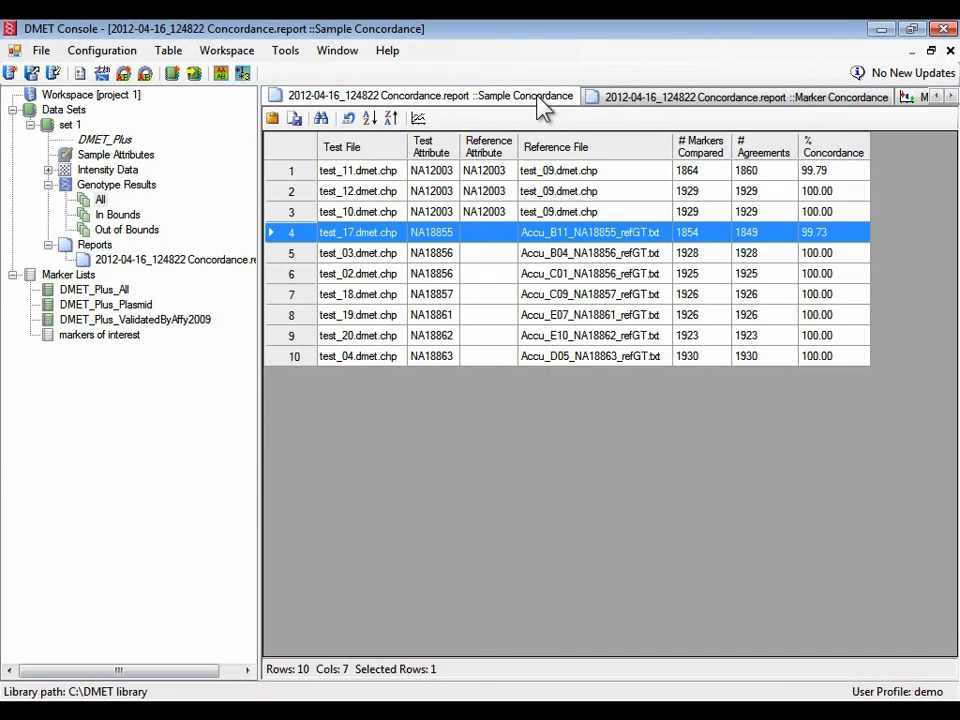
{"action": "left_click", "coordinate": [294, 180], "text": "ctrl"}
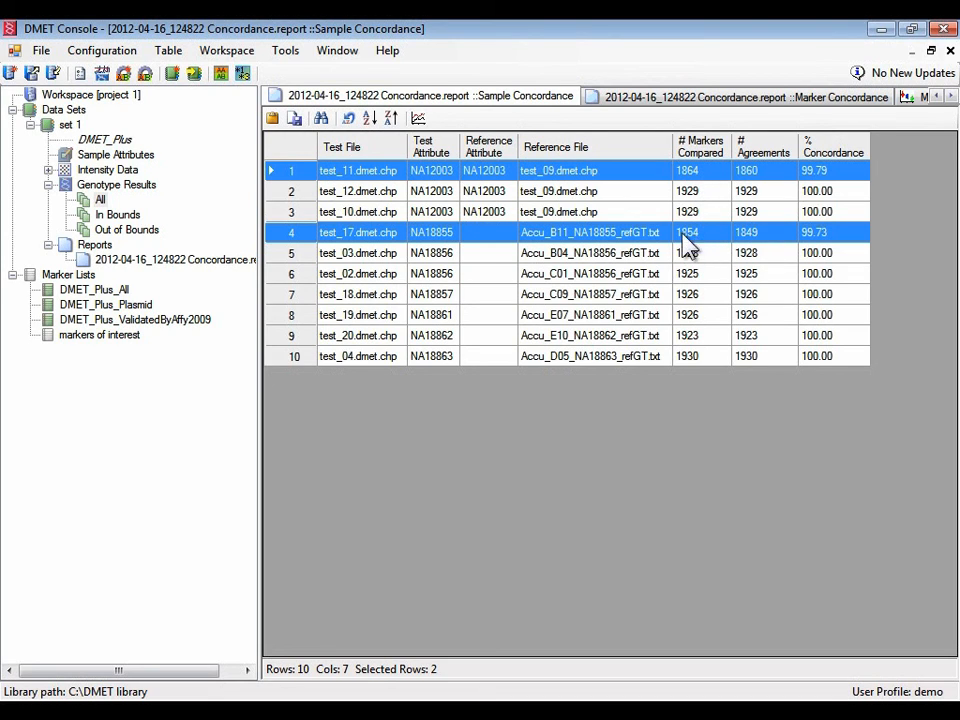
Step: Show the CHP summary table for the All genotype results and select the rows of test_11.dmet.chp and test_17.dmet.chp
{"action": "right_click", "coordinate": [99, 200]}
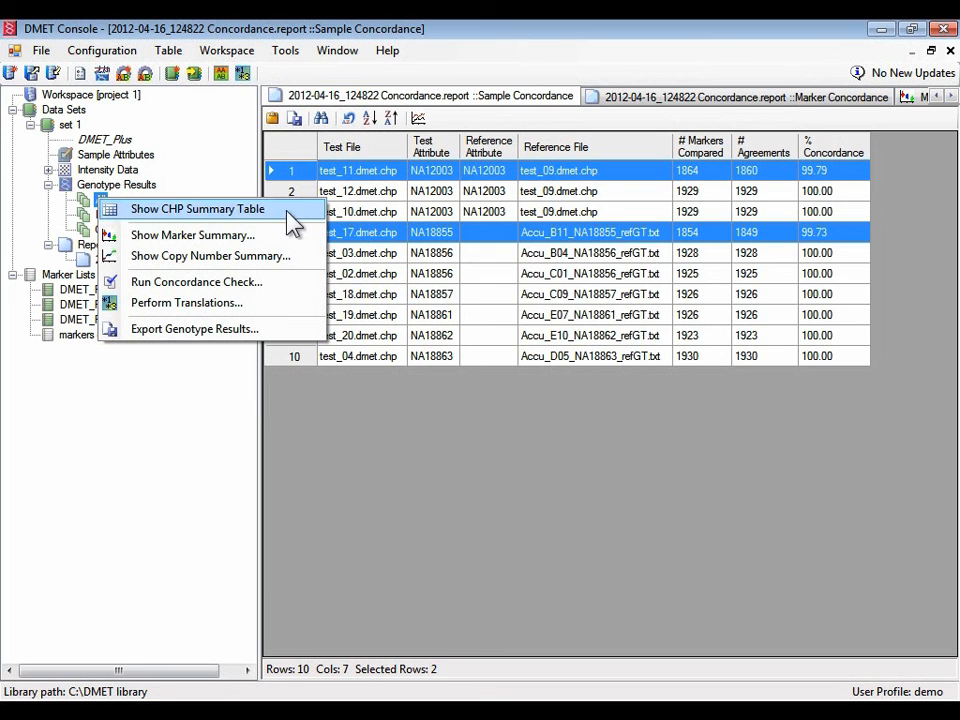
{"action": "left_click", "coordinate": [198, 209]}
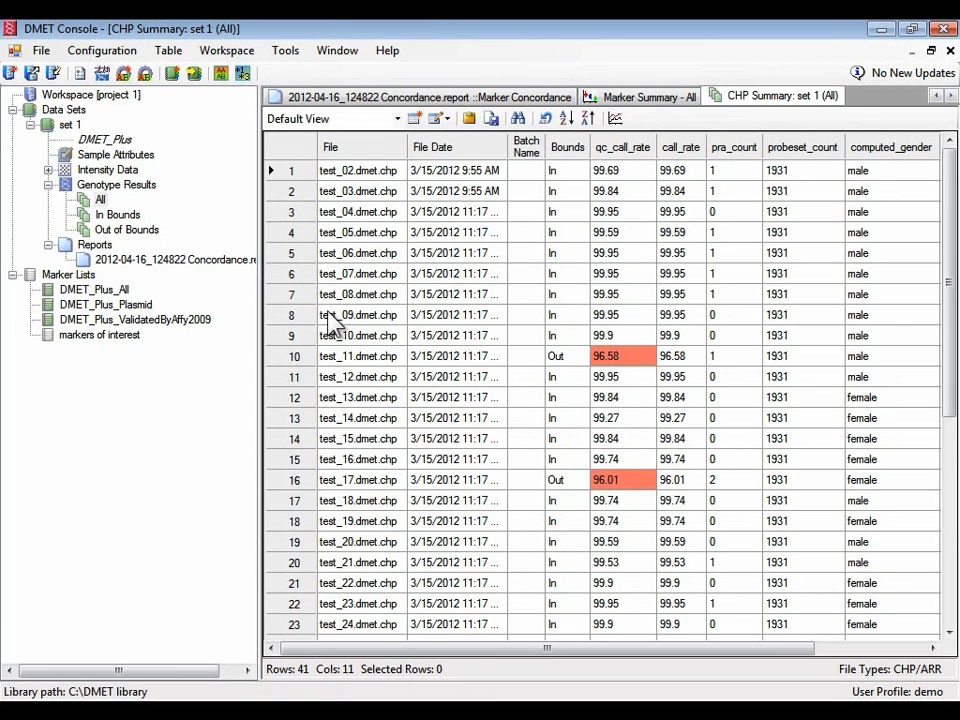
{"action": "left_click", "coordinate": [279, 356]}
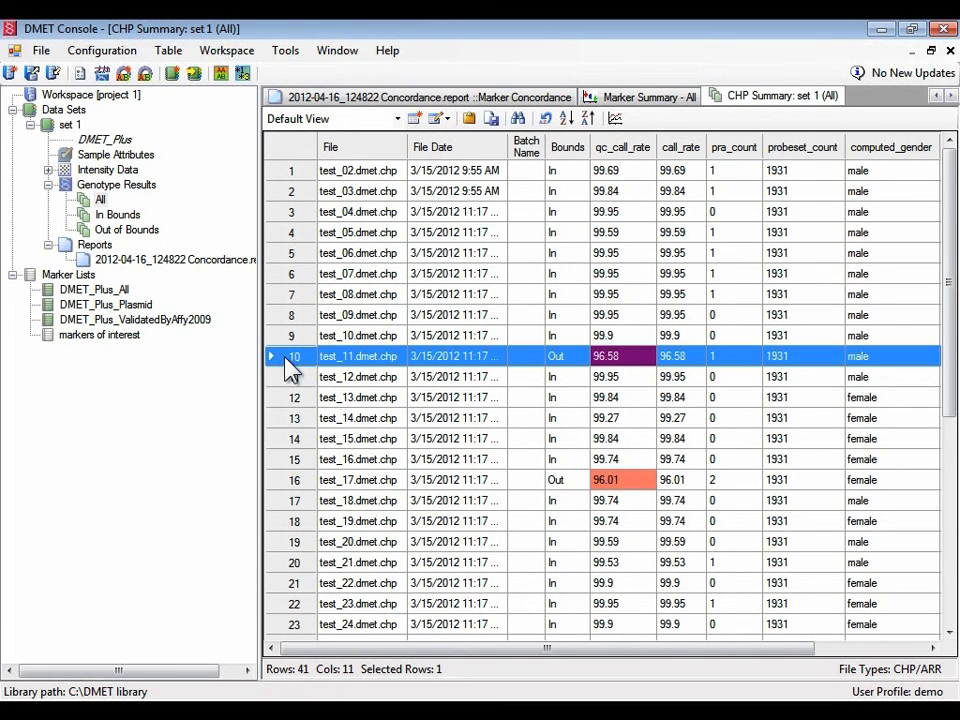
{"action": "left_click", "coordinate": [286, 480], "text": "ctrl"}
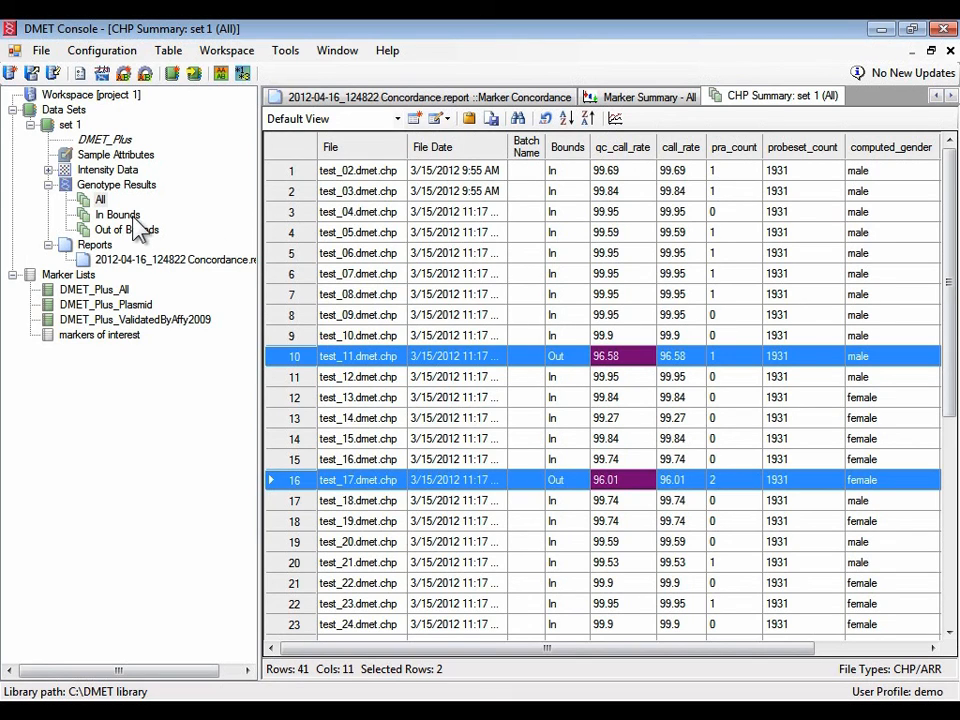
Step: Select the In Bounds genotype results and bring up the operations available for them
{"action": "left_click", "coordinate": [118, 215]}
{"action": "right_click", "coordinate": [134, 213]}
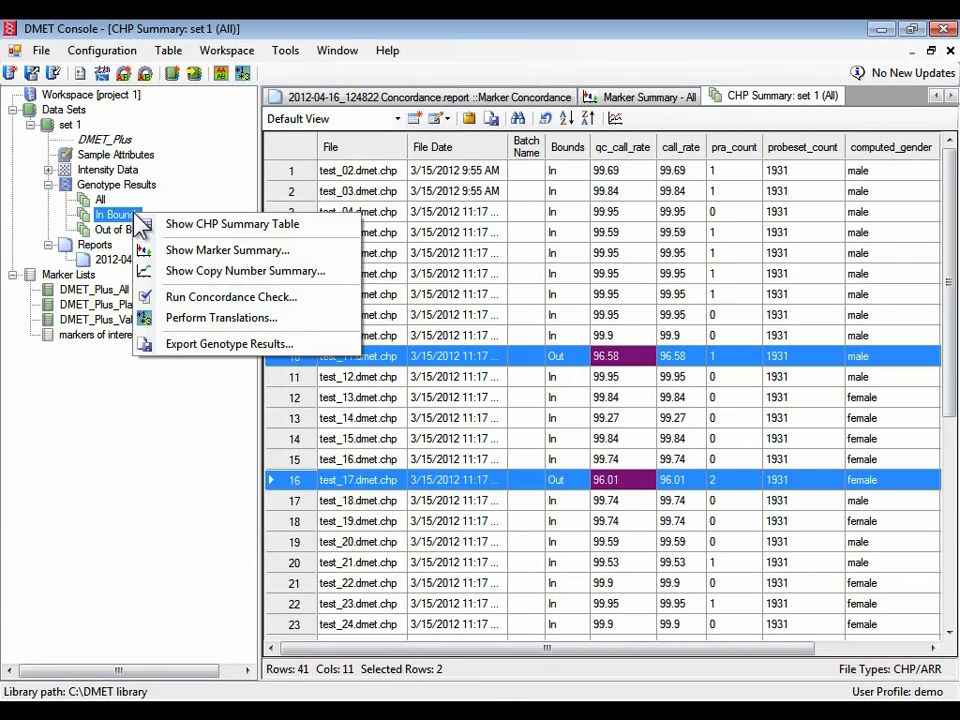